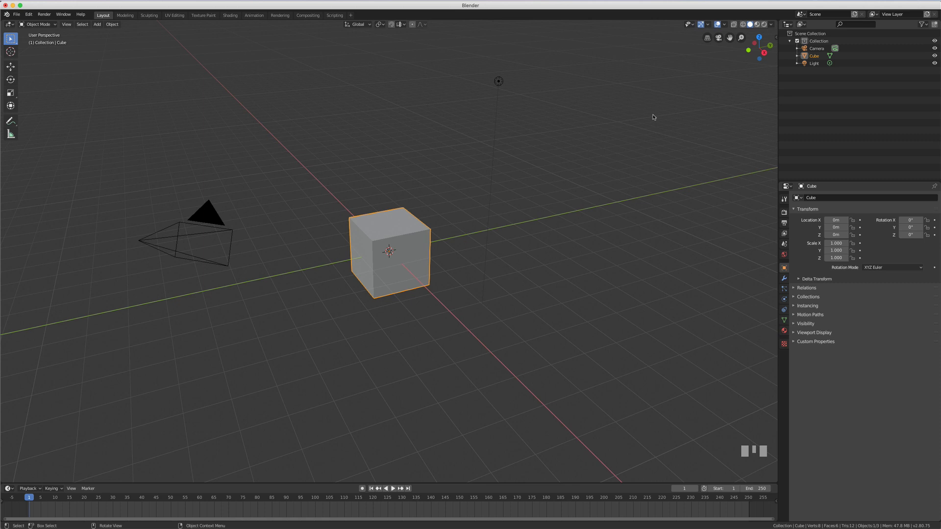
pyautogui.hotkey('shift', 'a')
pyautogui.moveTo(653, 116)
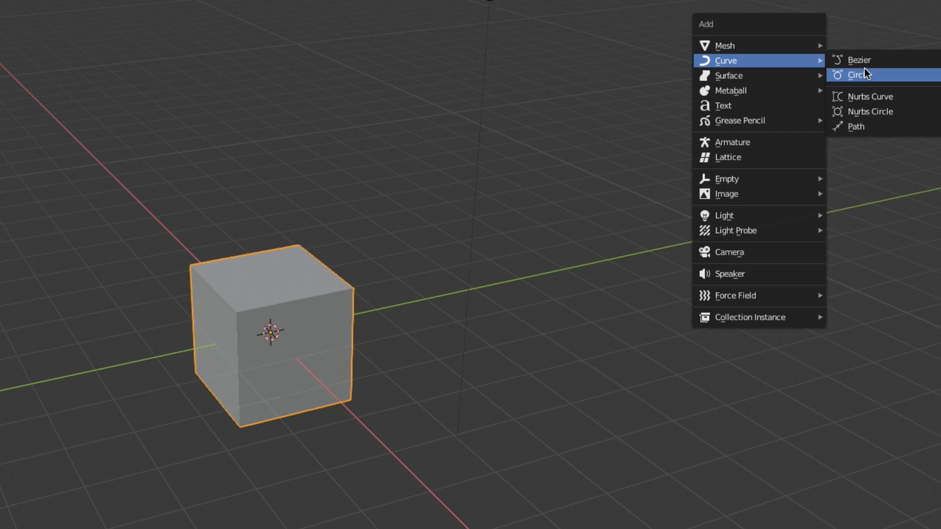
pyautogui.click(858, 75)
# Delete the default cube and switch the viewport to the front orthographic view
pyautogui.press('x')
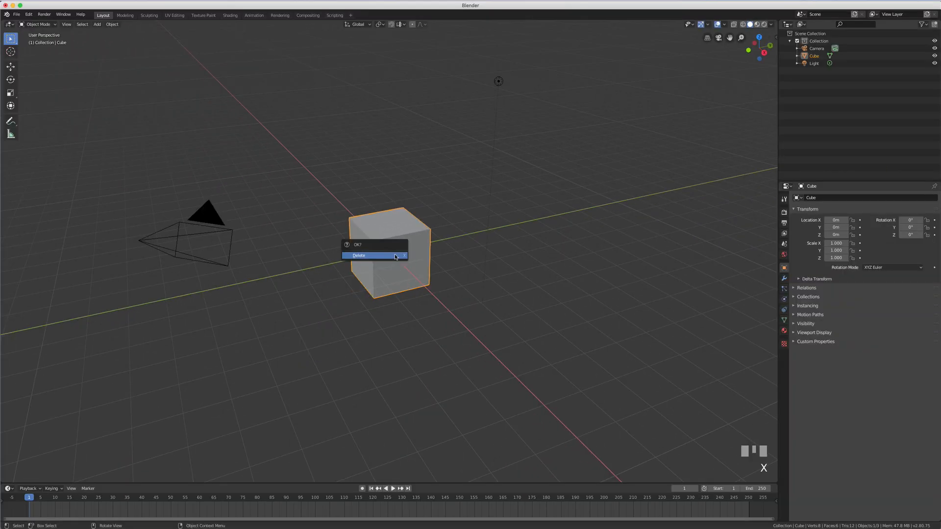
pyautogui.click(395, 255)
pyautogui.press('KP_1')
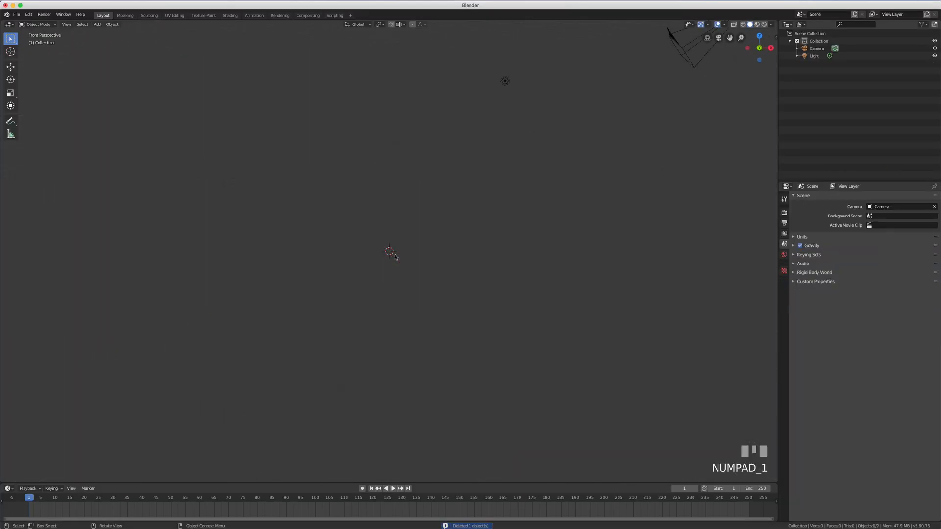
pyautogui.press('KP_5')
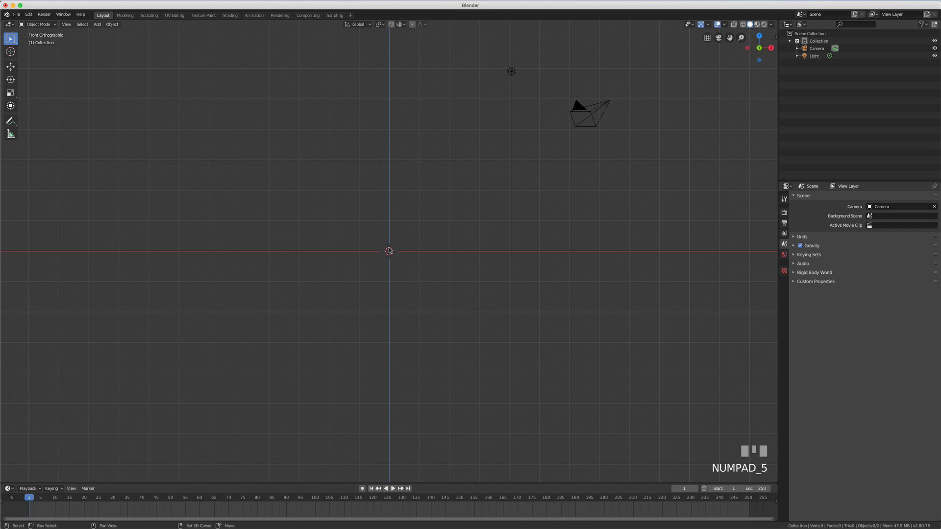
# Add a Bezier curve at the origin with a radius of 1.41 m, aligned to the view
pyautogui.hotkey('shift', 'a')
pyautogui.moveTo(389, 250)
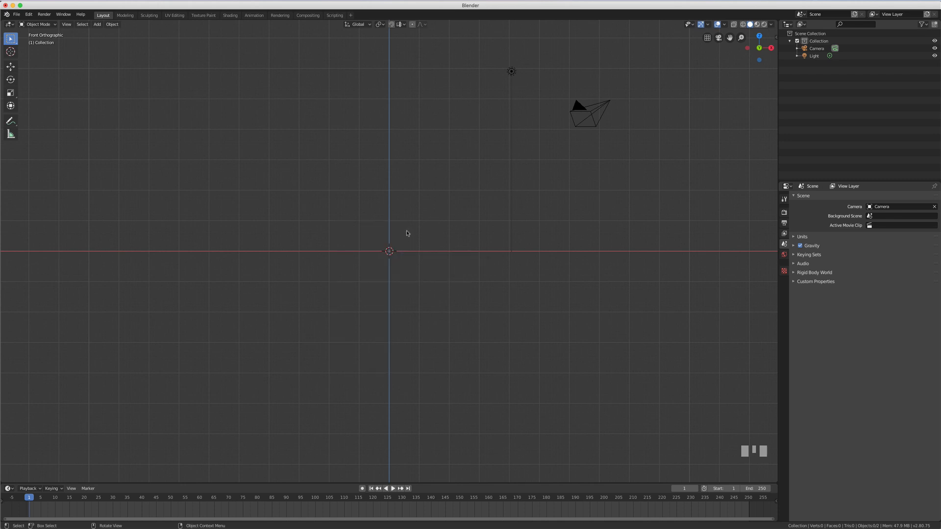
pyautogui.hotkey('shift', 'a')
pyautogui.moveTo(408, 232)
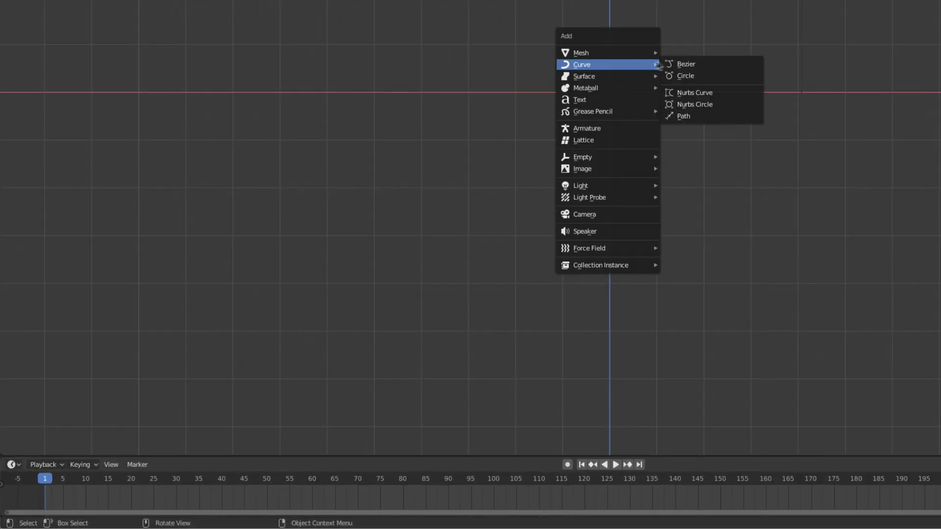
pyautogui.click(677, 65)
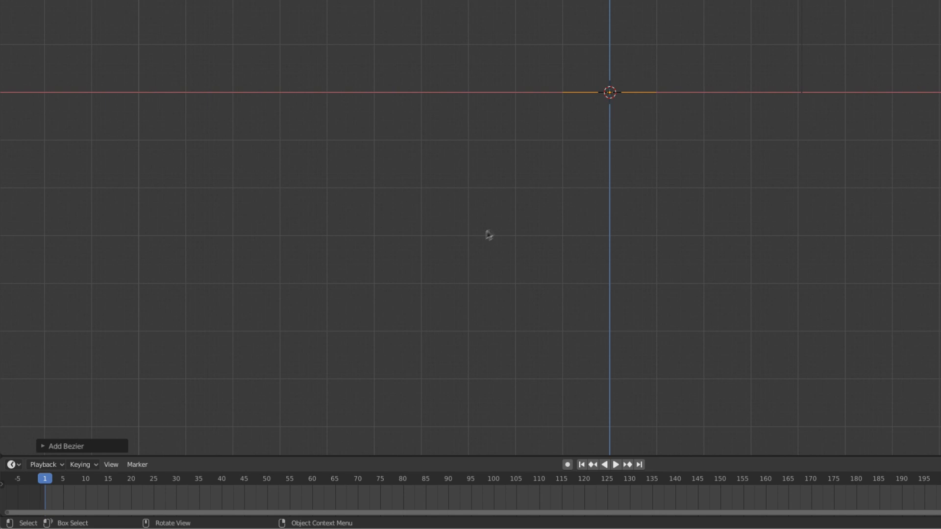
pyautogui.click(42, 446)
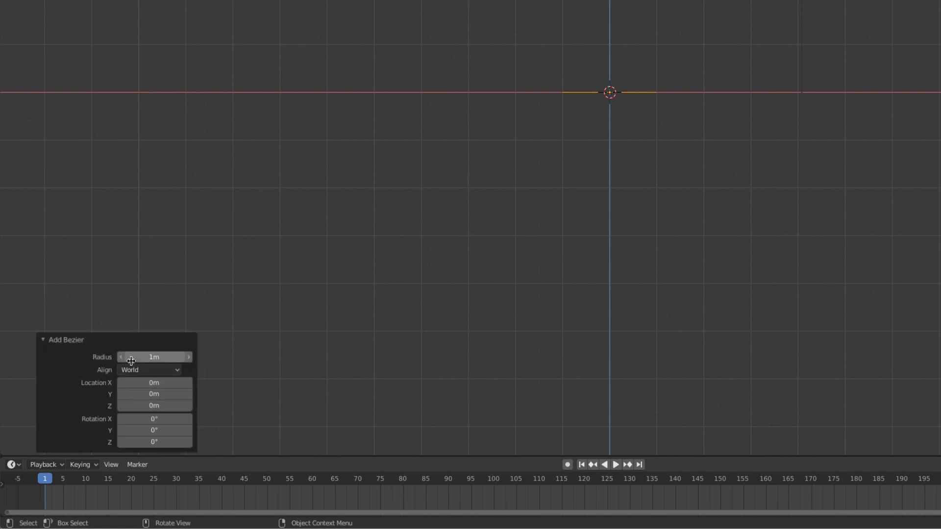
pyautogui.moveTo(143, 357)
pyautogui.mouseDown()
pyautogui.moveTo(166, 356)
pyautogui.moveTo(145, 357)
pyautogui.mouseUp()
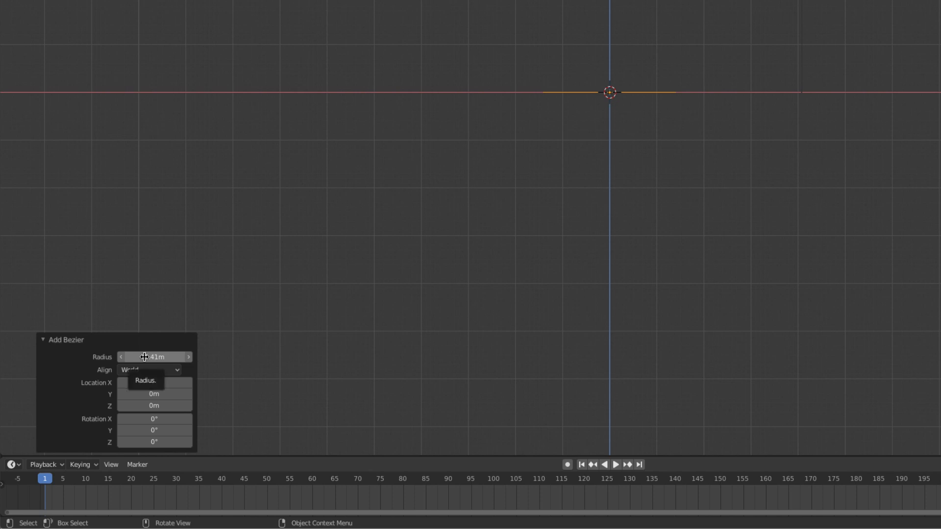
pyautogui.click(140, 371)
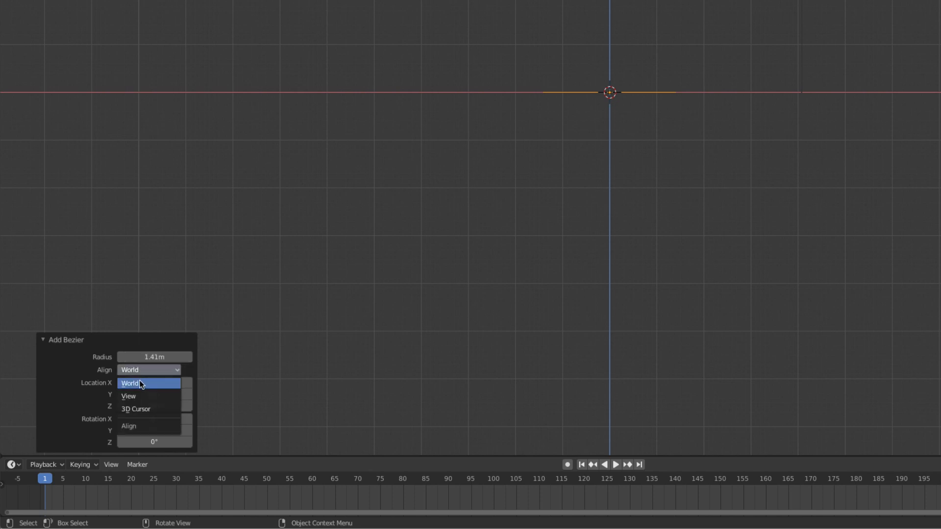
pyautogui.click(129, 396)
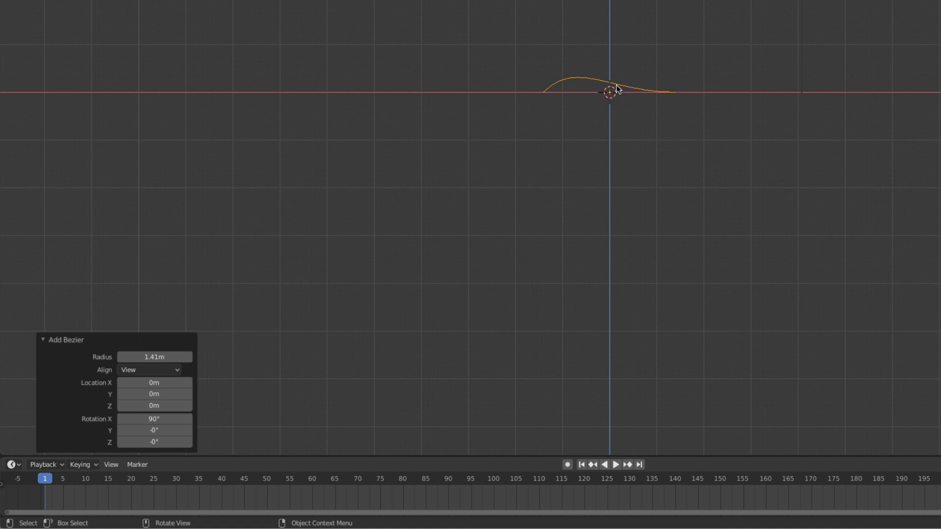
# Edit the curve's points and move the starting control point with its handles about 0.1 m along X, toward the origin
pyautogui.press('Tab')
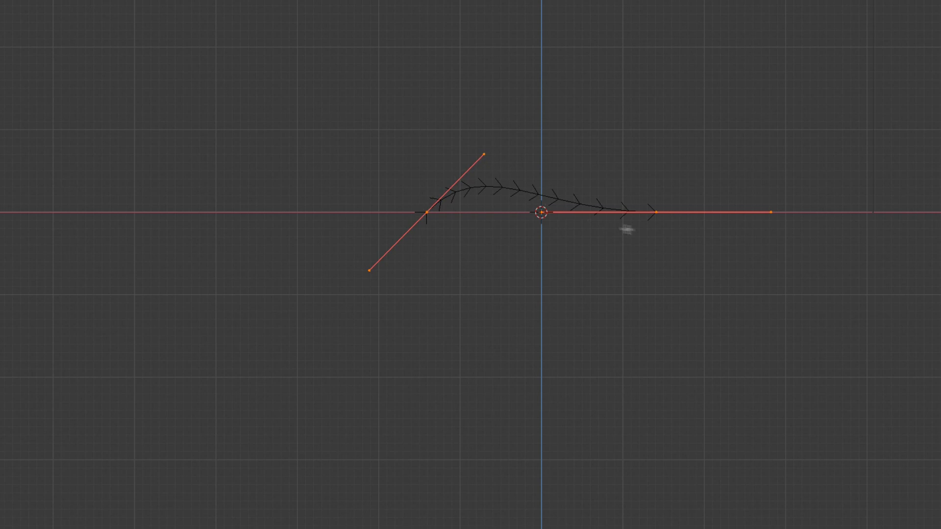
pyautogui.click(426, 211)
pyautogui.click(483, 154)
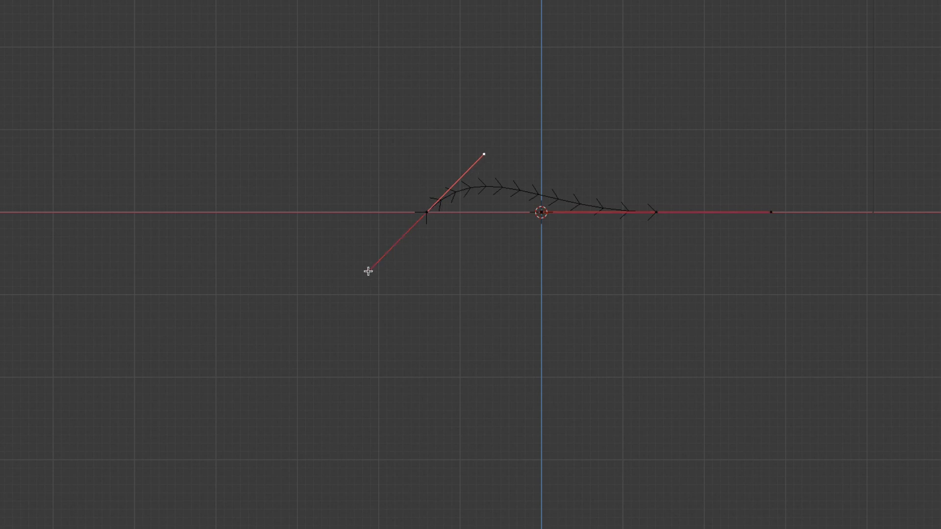
pyautogui.click(369, 270)
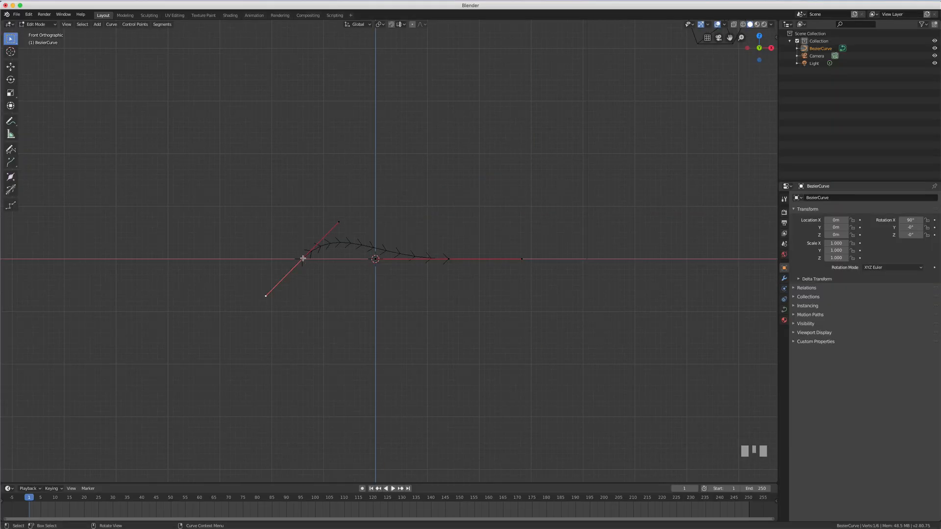
pyautogui.click(303, 259)
pyautogui.press('g')
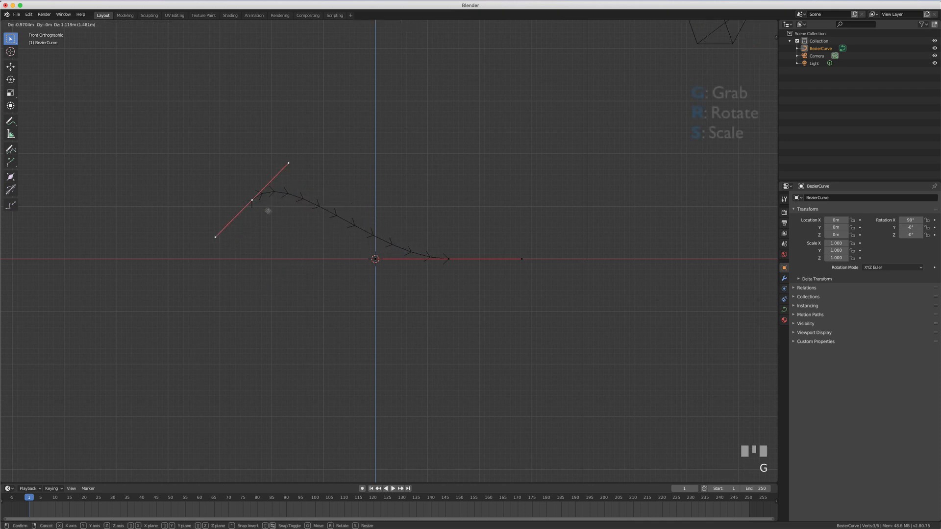
pyautogui.click(320, 267)
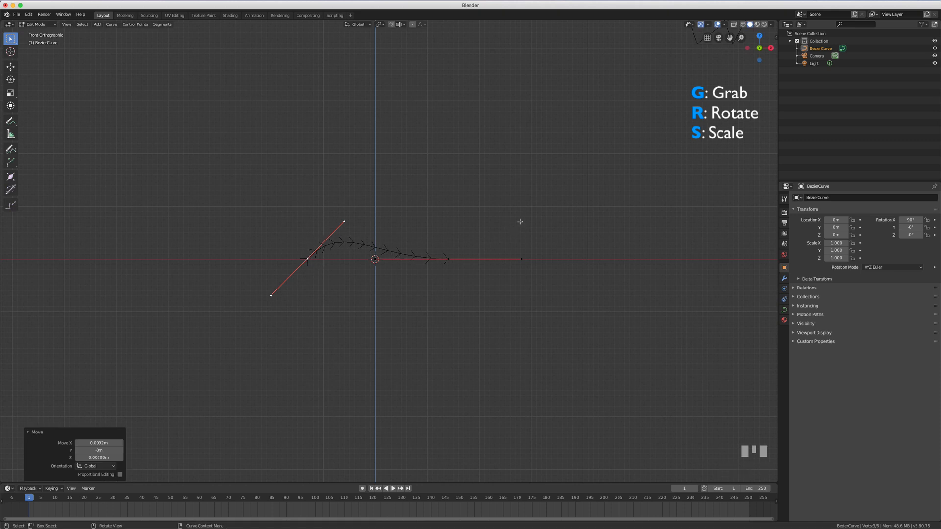
# Rotate the curve's end control point by about -32.3° in the view, giving the curve an S shape
pyautogui.click(449, 258)
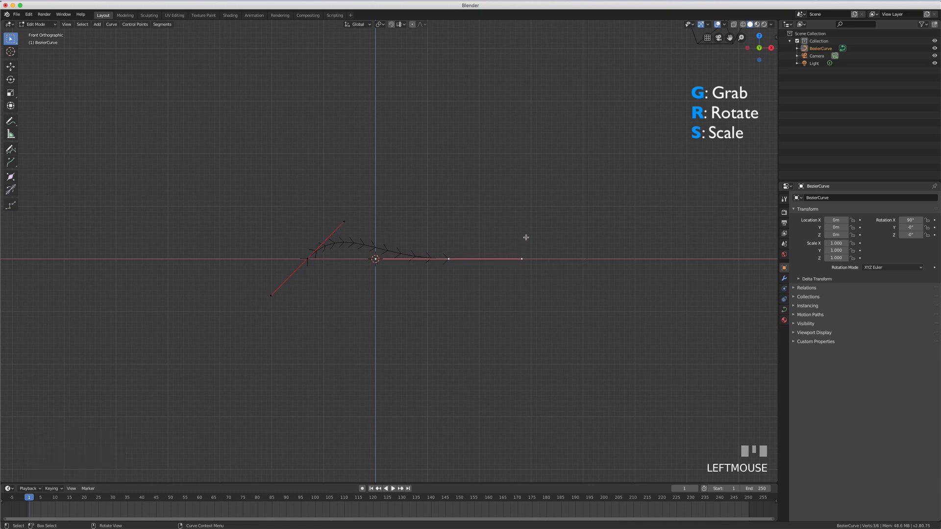
pyautogui.press('r')
pyautogui.click(514, 198)
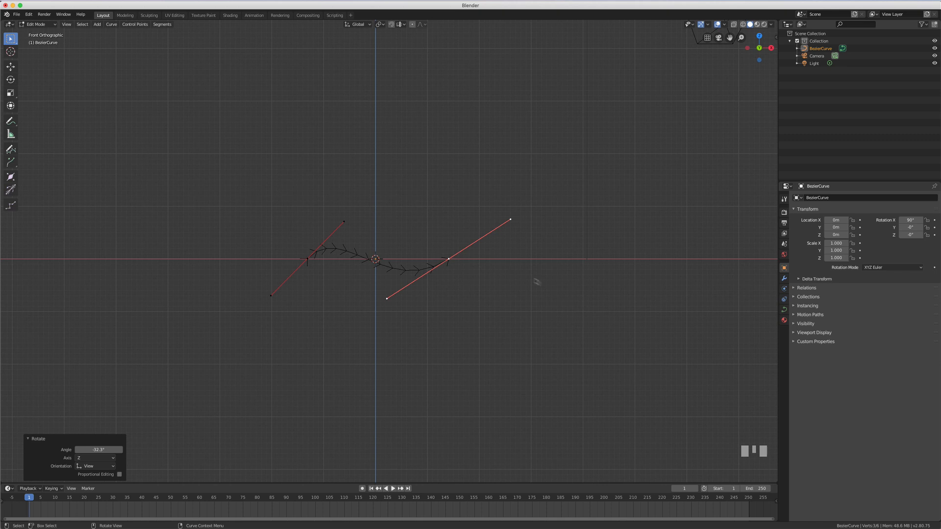
# Try the curve's 2D shape mode against 3D in the curve data settings and set it back to 3D
pyautogui.click(784, 310)
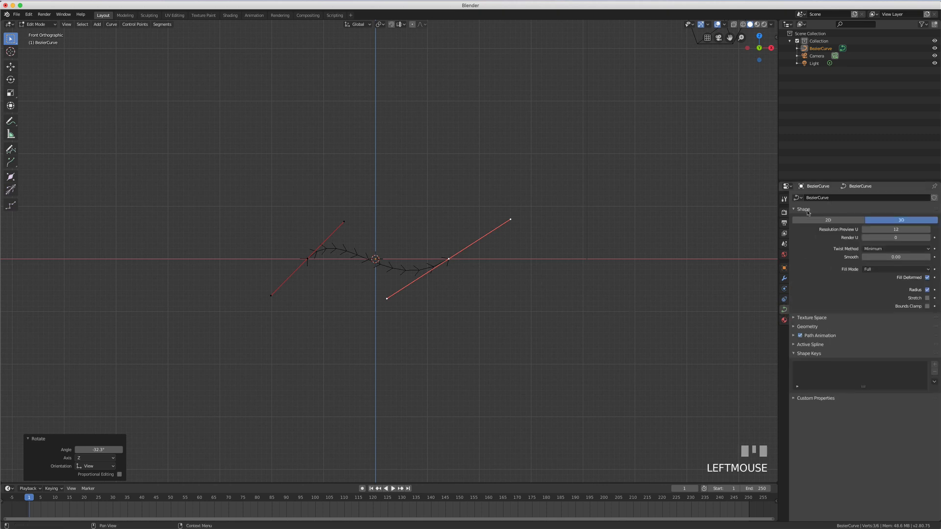
pyautogui.click(831, 223)
pyautogui.click(881, 221)
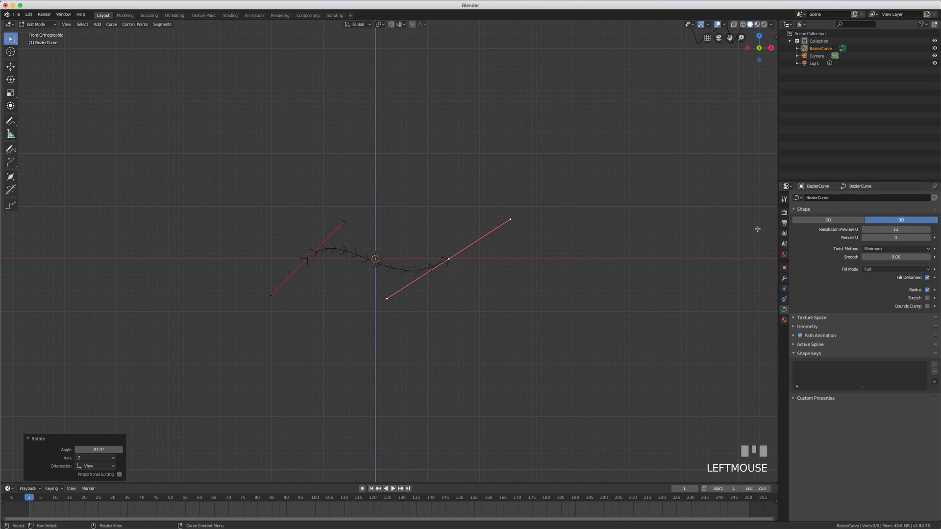
pyautogui.click(828, 220)
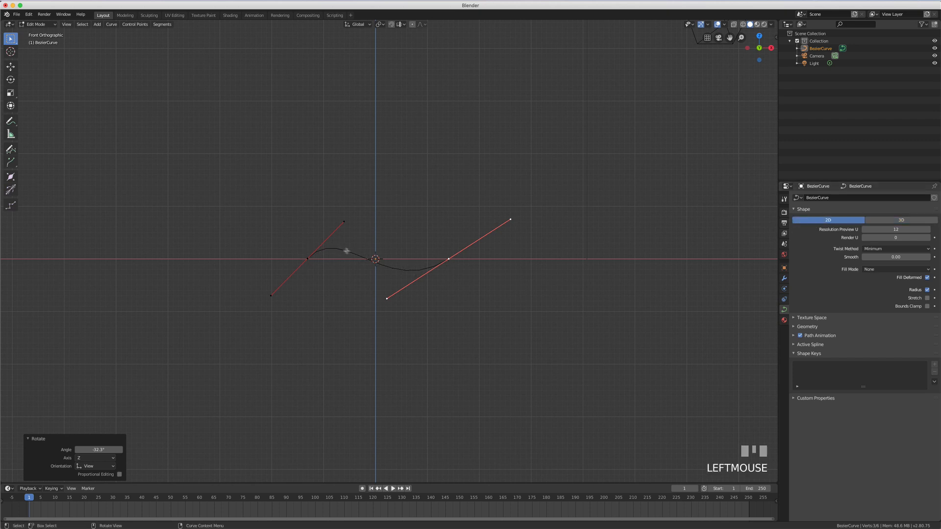
pyautogui.scroll(5, 368, 262)
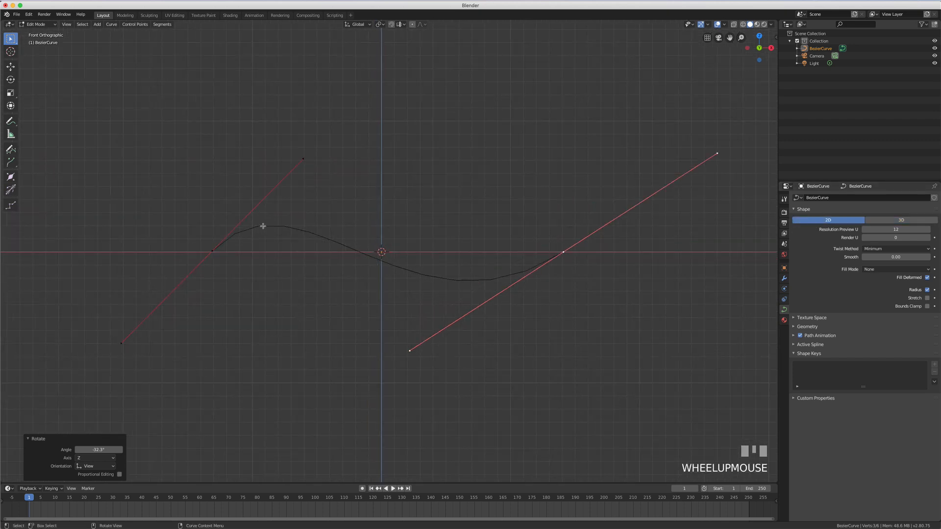
pyautogui.click(900, 220)
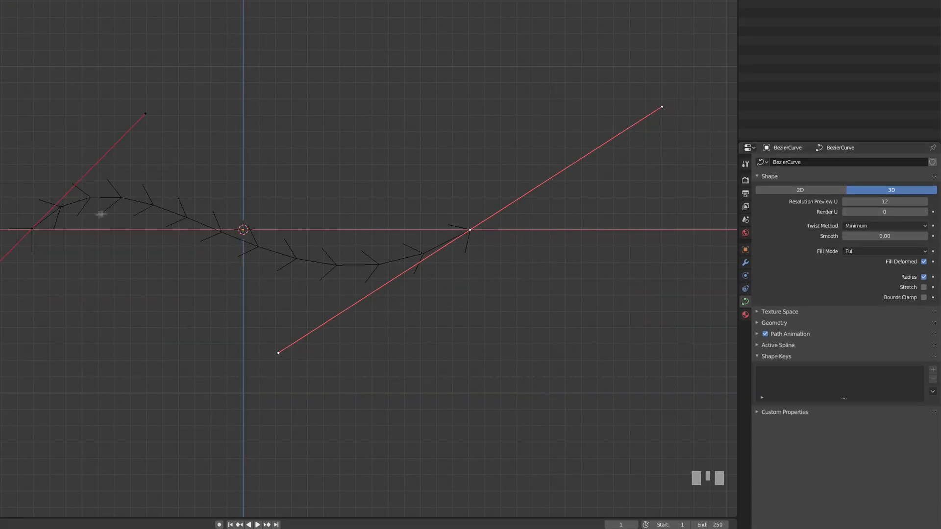
# Lower the curve's Resolution Preview U to 4
pyautogui.click(844, 201)
pyautogui.click(845, 202)
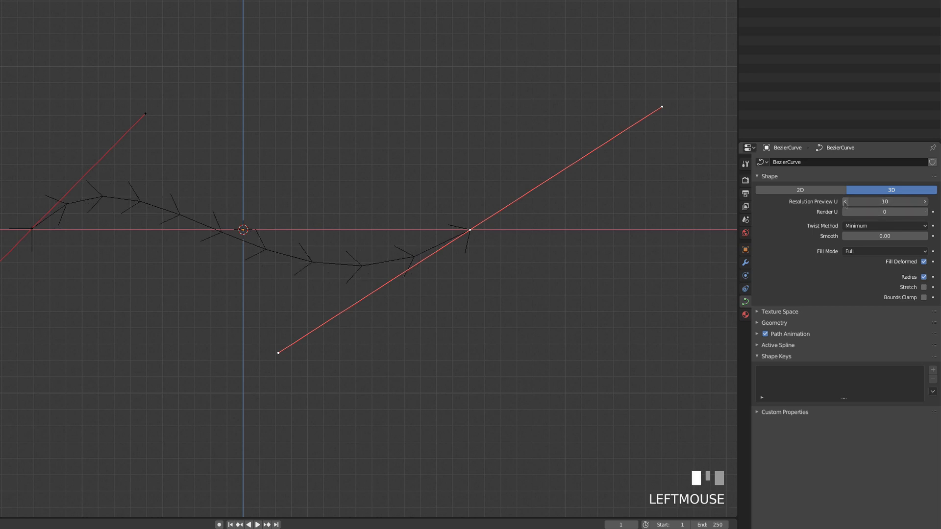
pyautogui.click(845, 201)
pyautogui.click(845, 201)
pyautogui.click(845, 202)
pyautogui.click(845, 202)
pyautogui.click(845, 201)
pyautogui.click(845, 202)
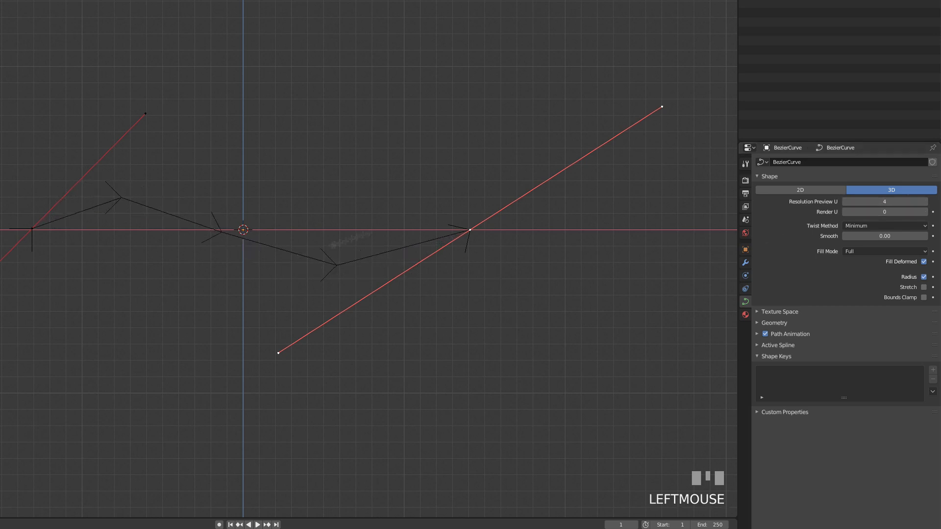
# Set the curve's Resolution Preview U to 12
pyautogui.click(891, 202)
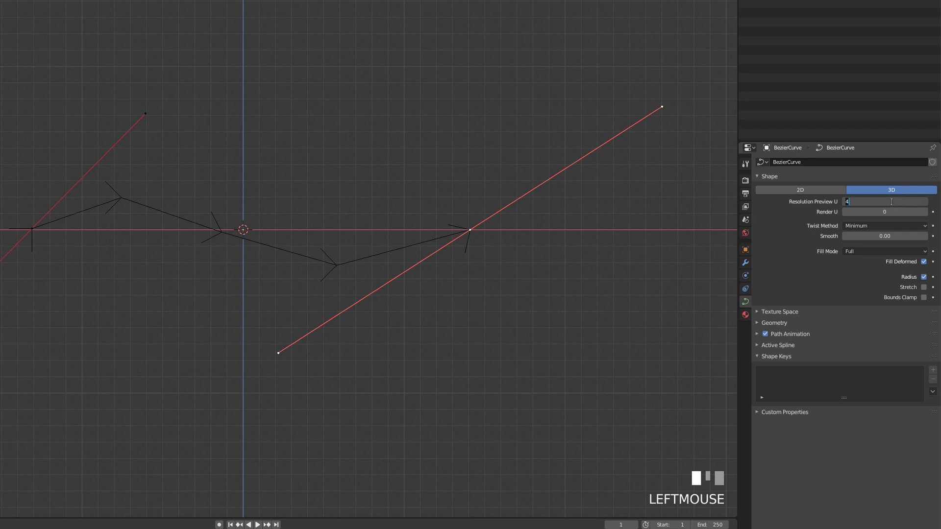
pyautogui.write('12')
pyautogui.press('Return')
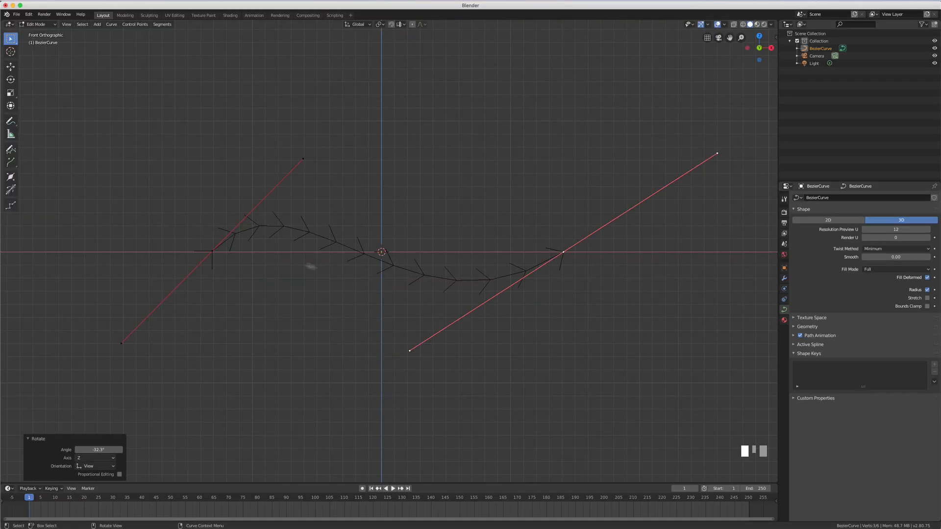
# Turn the curve into a tube with a bevel depth of 0.07 m and thin it to 0.02 m
pyautogui.click(794, 325)
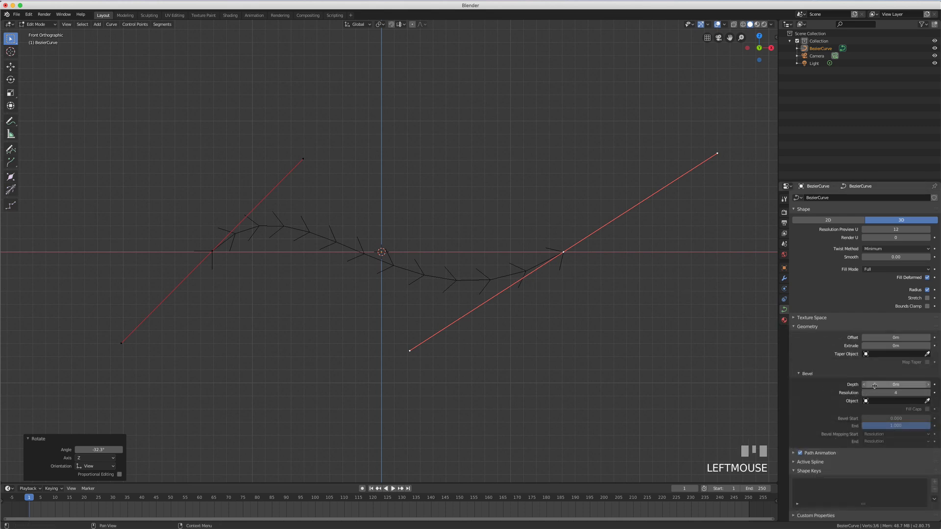
pyautogui.moveTo(879, 384); pyautogui.dragTo(894, 384)
pyautogui.moveTo(370, 350); pyautogui.dragTo(462, 342, button='middle')
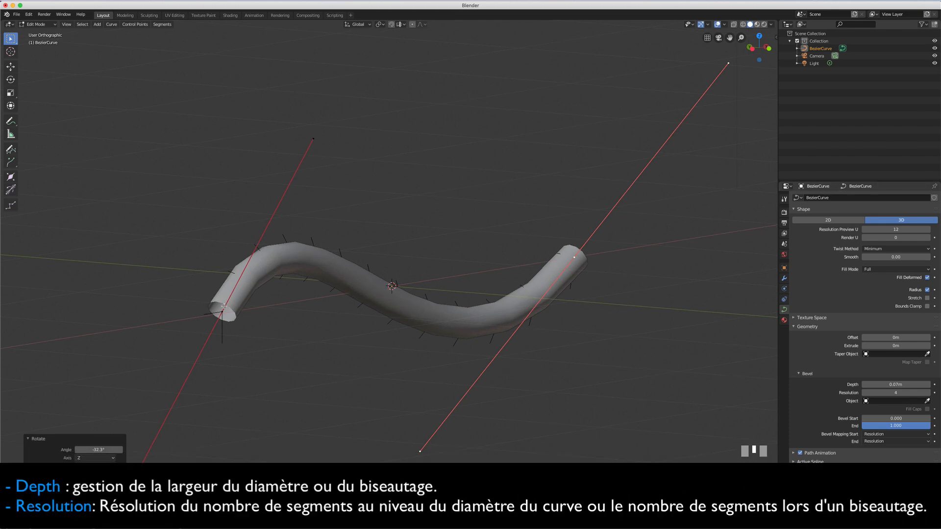
pyautogui.moveTo(896, 385); pyautogui.dragTo(880, 384)
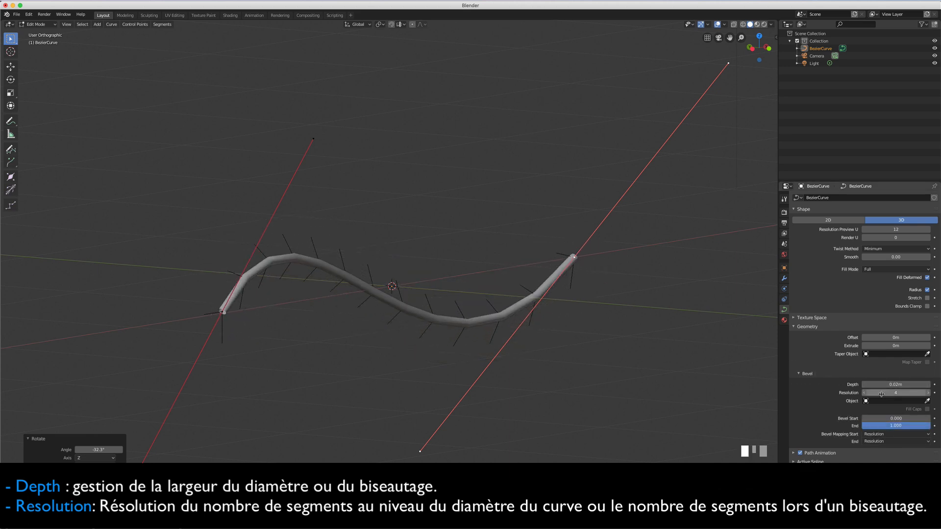
# Lower the bevel resolution to 2 and examine the tube's open end up close
pyautogui.scroll(10, 253, 277)
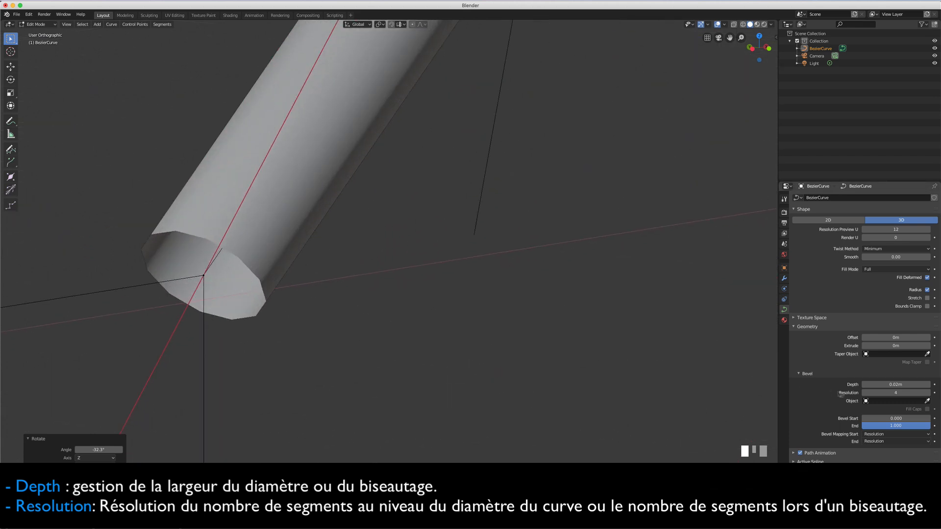
pyautogui.click(864, 393)
pyautogui.click(864, 393)
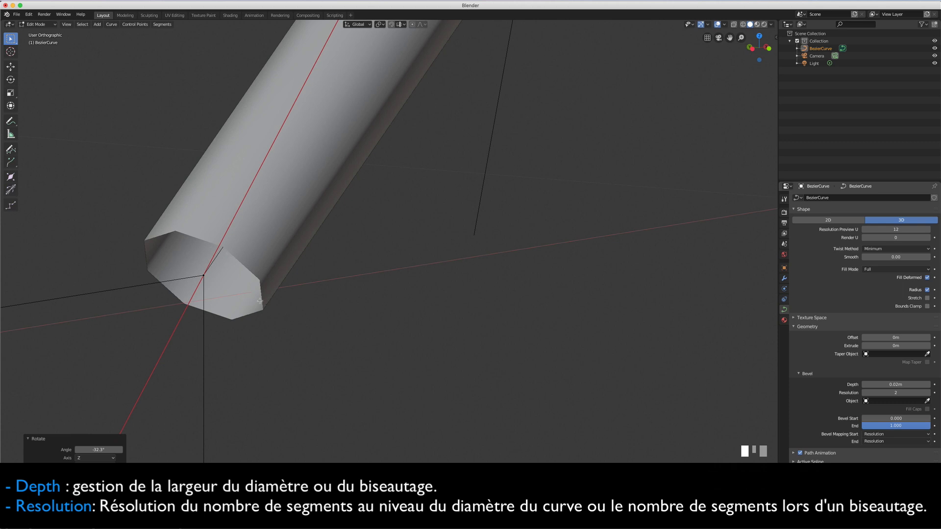
# Set the tube's bevel resolution to 12 and return to the front view
pyautogui.click(881, 393)
pyautogui.write('12')
pyautogui.press('Return')
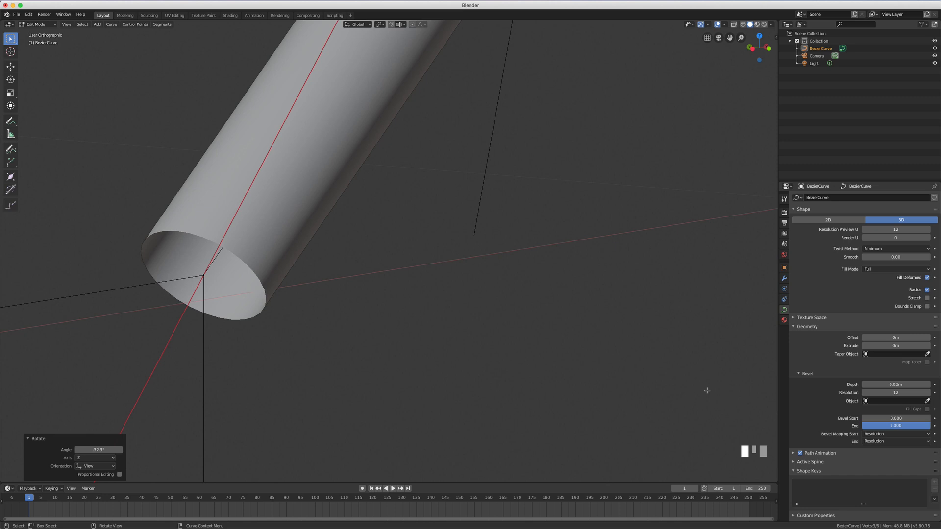
pyautogui.scroll(-3, 612, 249)
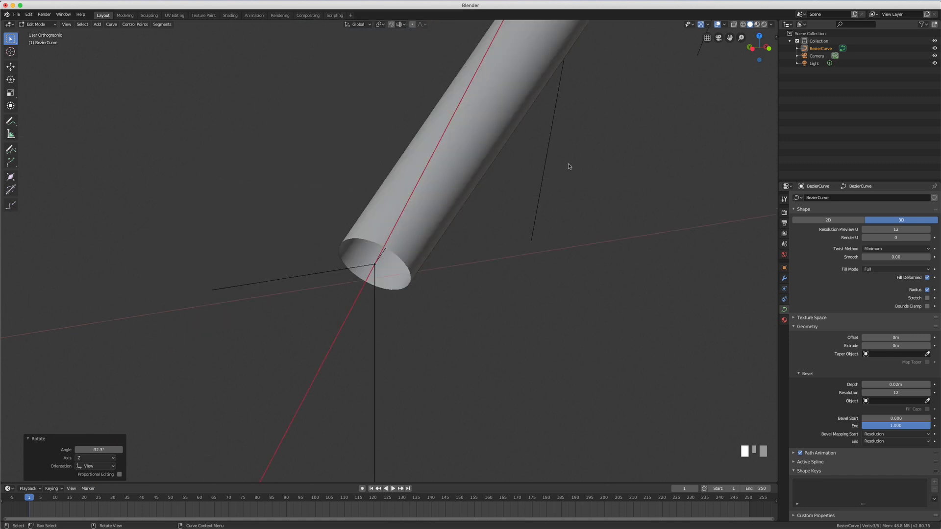
pyautogui.press('KP_1')
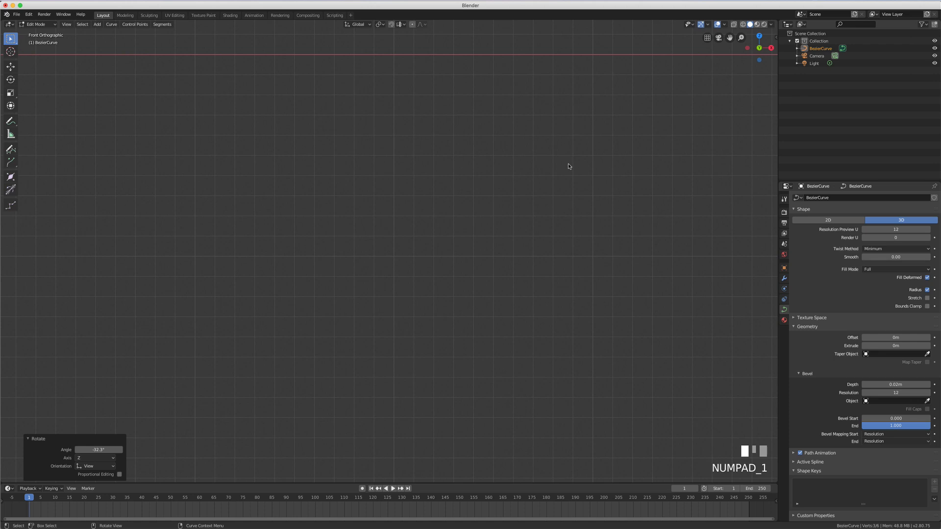
# Switch the curve's shape to 3D, move its end point about 0.945 m along the Y axis, and examine it from other angles
pyautogui.scroll(-5, 563, 169)
pyautogui.scroll(-5, 547, 170)
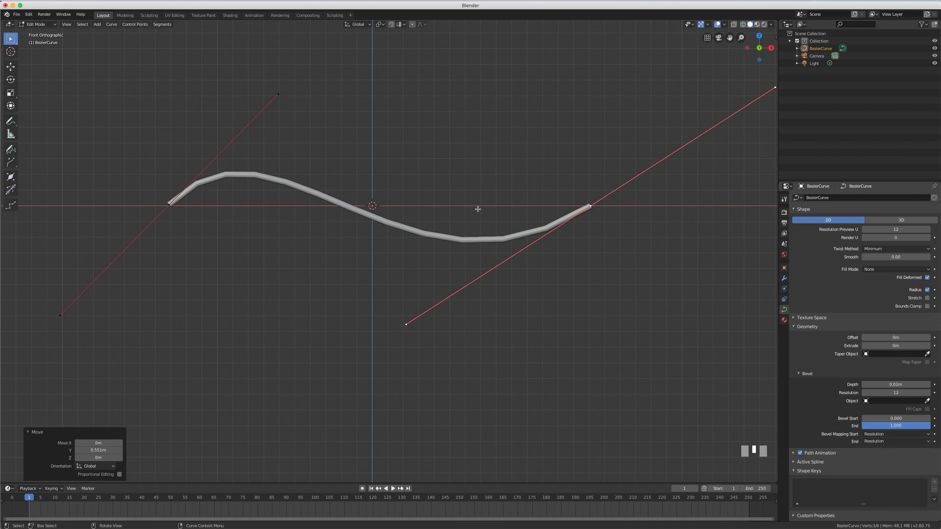
pyautogui.click(899, 221)
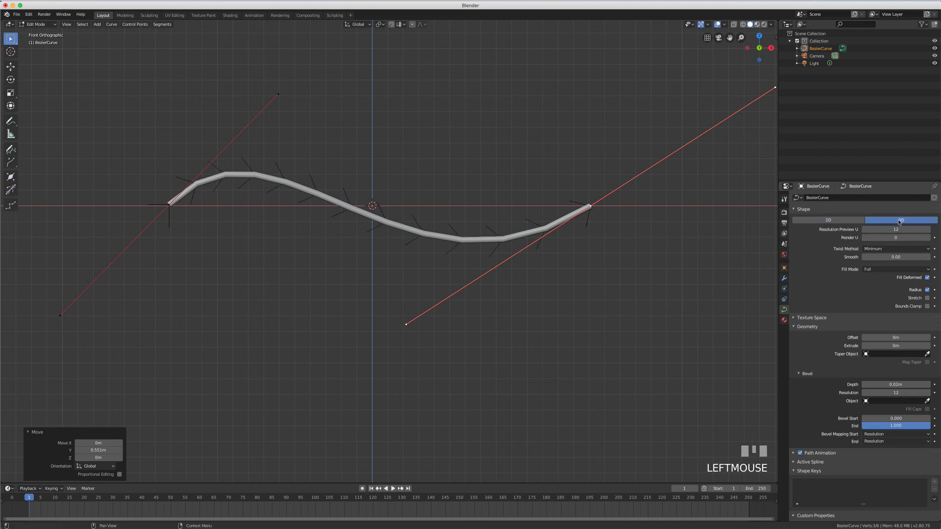
pyautogui.moveTo(599, 213); pyautogui.dragTo(344, 343, button='middle')
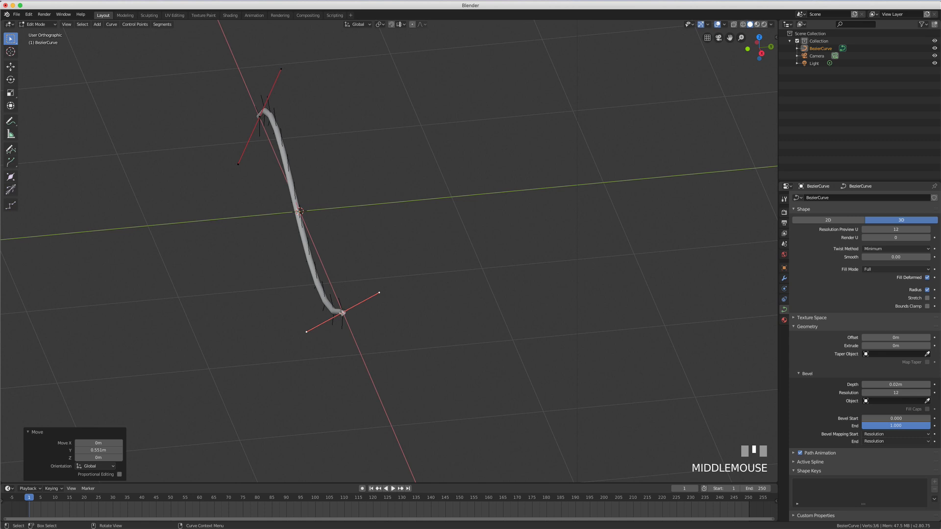
pyautogui.click(343, 312)
pyautogui.press('g')
pyautogui.press('y')
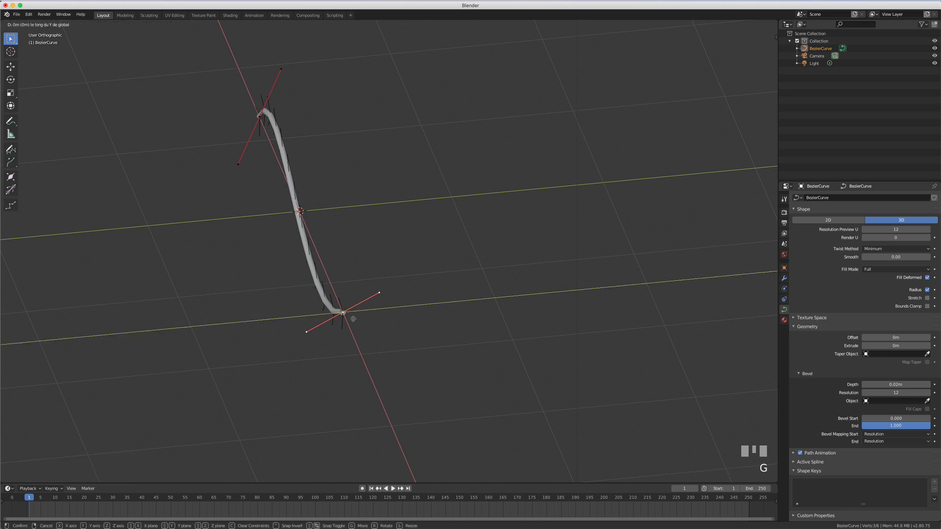
pyautogui.click(495, 288)
pyautogui.moveTo(471, 166); pyautogui.dragTo(542, 139, button='middle')
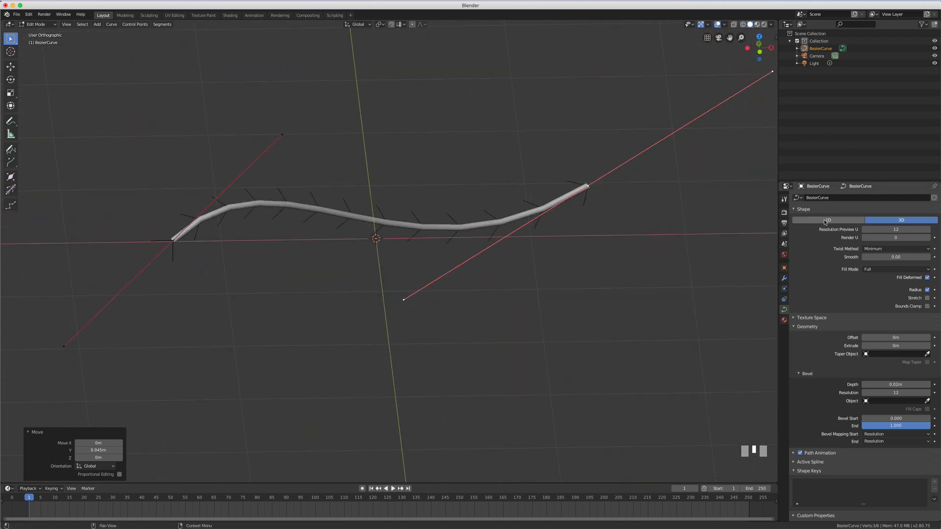
pyautogui.moveTo(627, 210); pyautogui.dragTo(713, 233, button='middle')
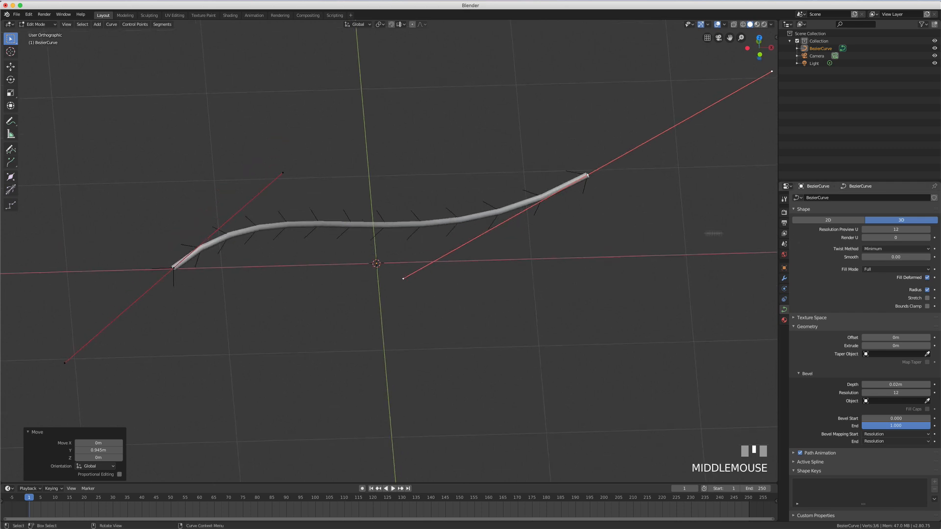
# Set the curve's shape to 2D, examine it from several angles, and return to the front view
pyautogui.click(827, 219)
pyautogui.moveTo(460, 221); pyautogui.dragTo(541, 222, button='middle')
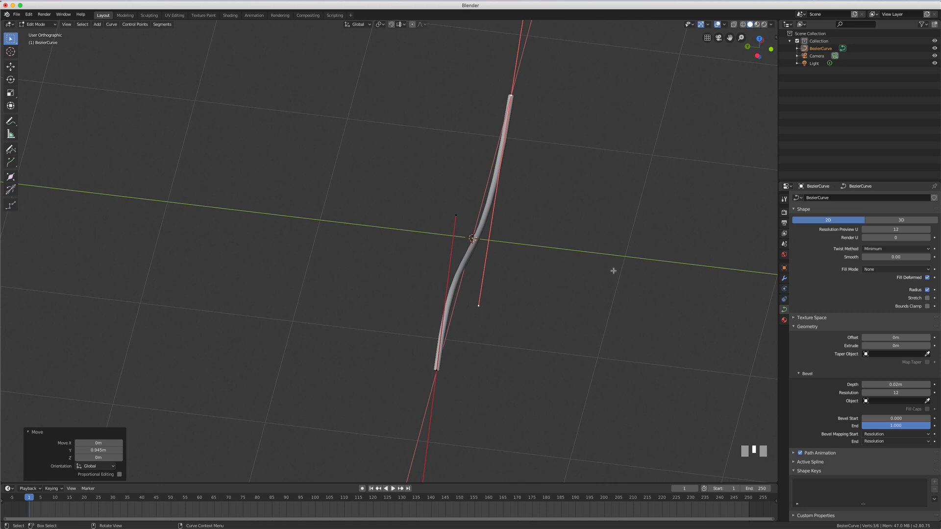
pyautogui.moveTo(615, 272); pyautogui.dragTo(532, 245, button='middle')
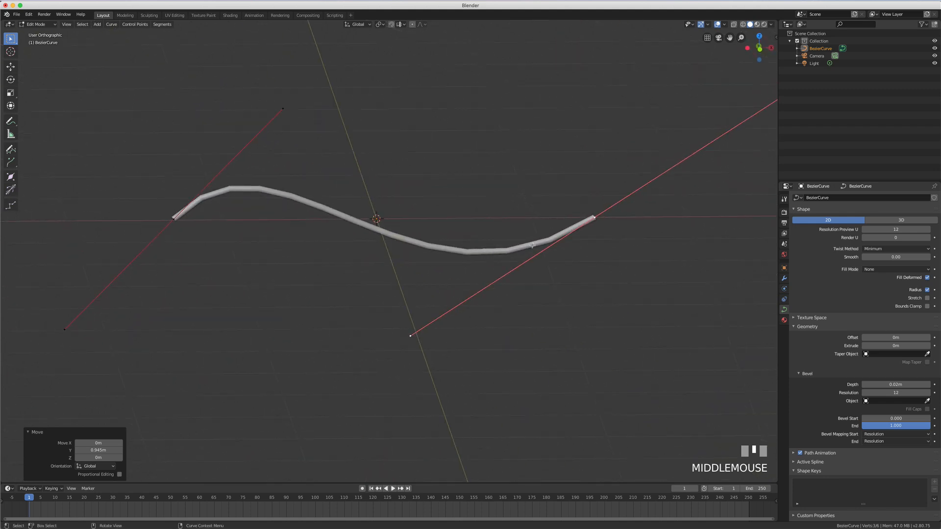
pyautogui.press('KP_1')
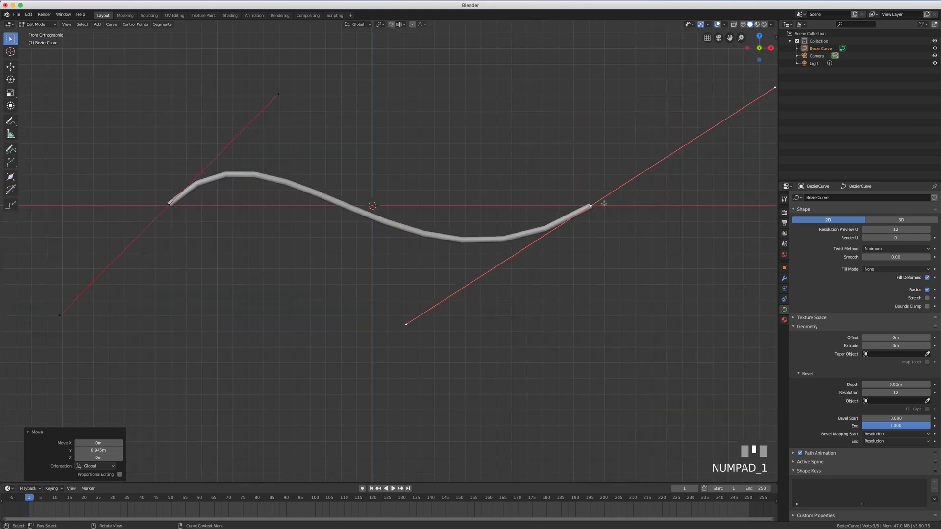
# Increase the tube's bevel depth to 0.1 m with the right end point selected
pyautogui.scroll(-3, 584, 213)
pyautogui.scroll(3, 583, 203)
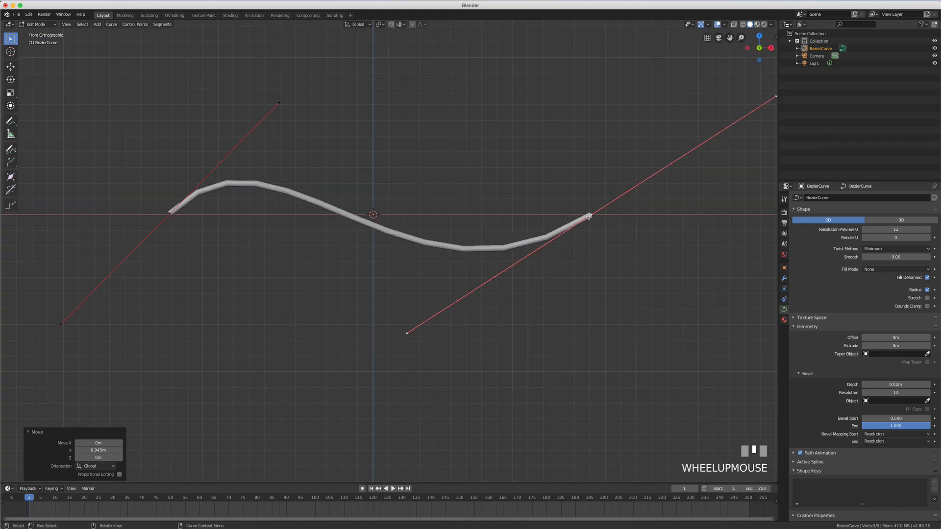
pyautogui.scroll(-2, 588, 216)
pyautogui.click(590, 215)
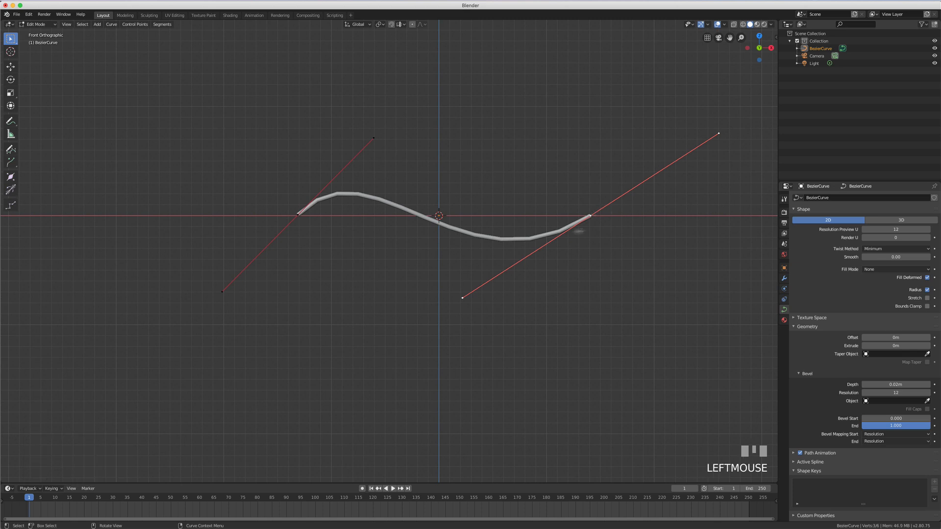
pyautogui.scroll(-1, 560, 219)
pyautogui.keyDown('shift'); pyautogui.moveTo(561, 247); pyautogui.dragTo(485, 258, button='middle'); pyautogui.keyUp('shift')
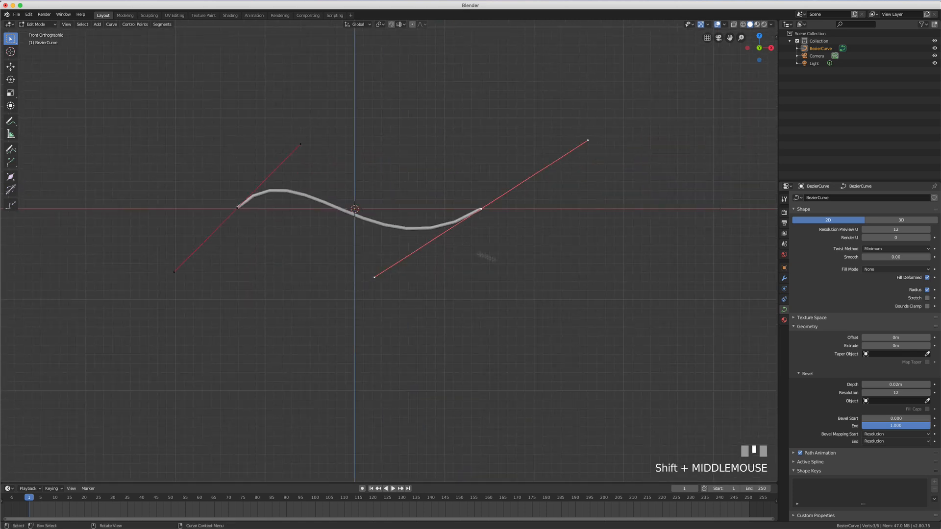
pyautogui.moveTo(876, 384); pyautogui.dragTo(889, 384)
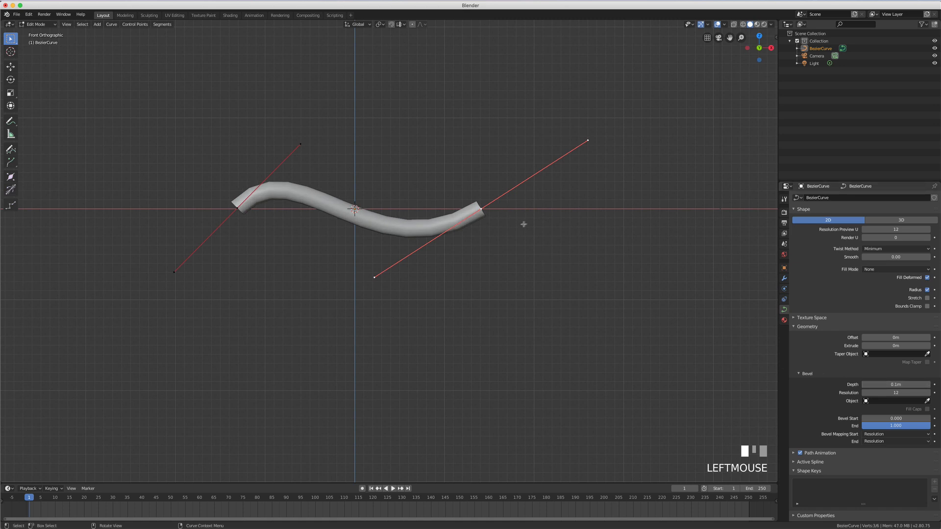
# Move the tube's right end point about -0.106 m in X and 0.413 m in Z
pyautogui.keyDown('shift'); pyautogui.moveTo(523, 224); pyautogui.dragTo(420, 231, button='middle'); pyautogui.keyUp('shift')
pyautogui.scroll(1, 369, 212)
pyautogui.click(385, 217)
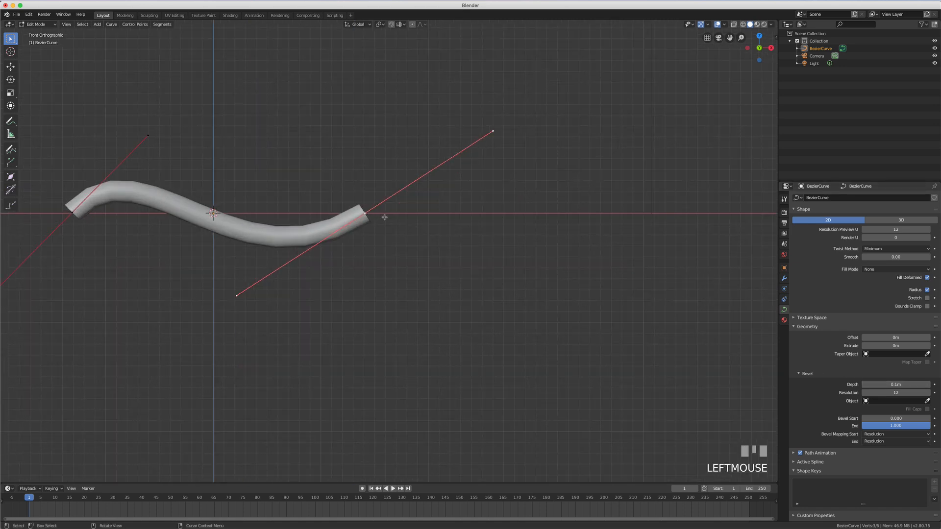
pyautogui.press('g')
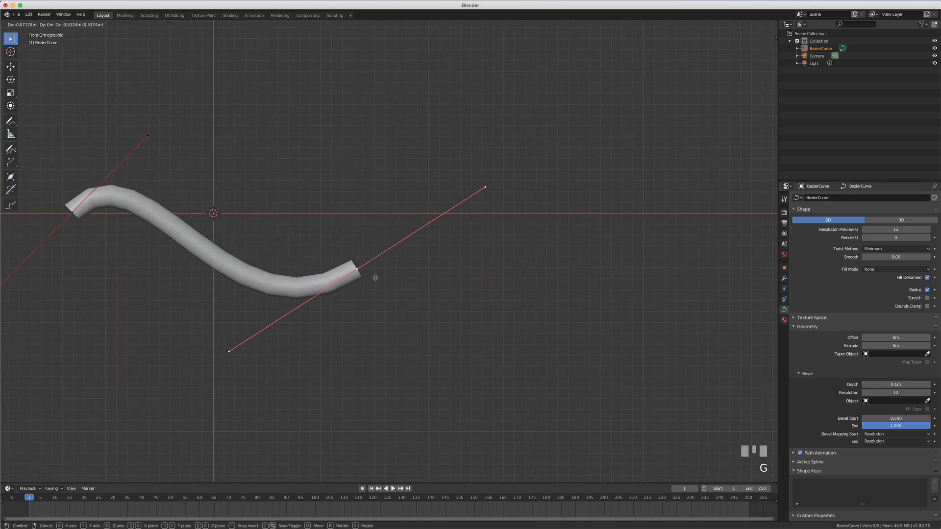
pyautogui.click(373, 174)
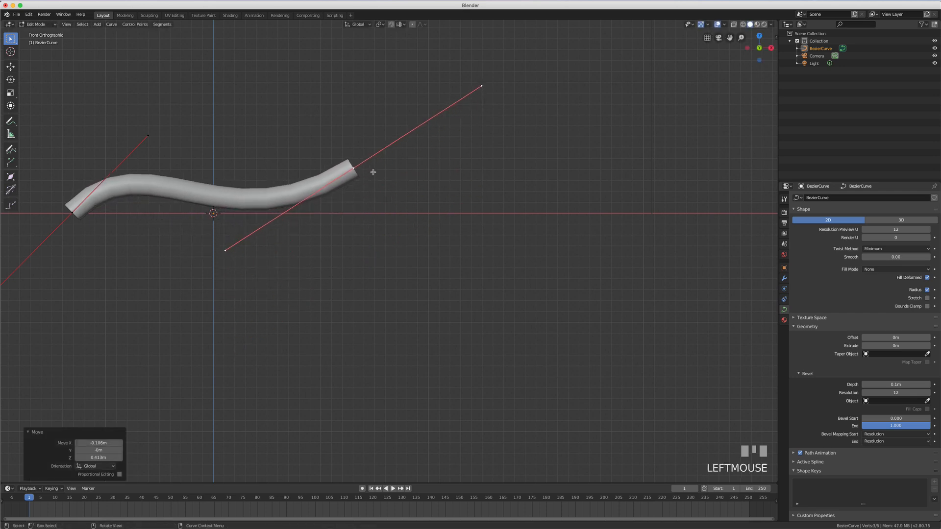
# Rotate the right end point's handles about 60.4° clockwise and scale them to about 0.456
pyautogui.press('r')
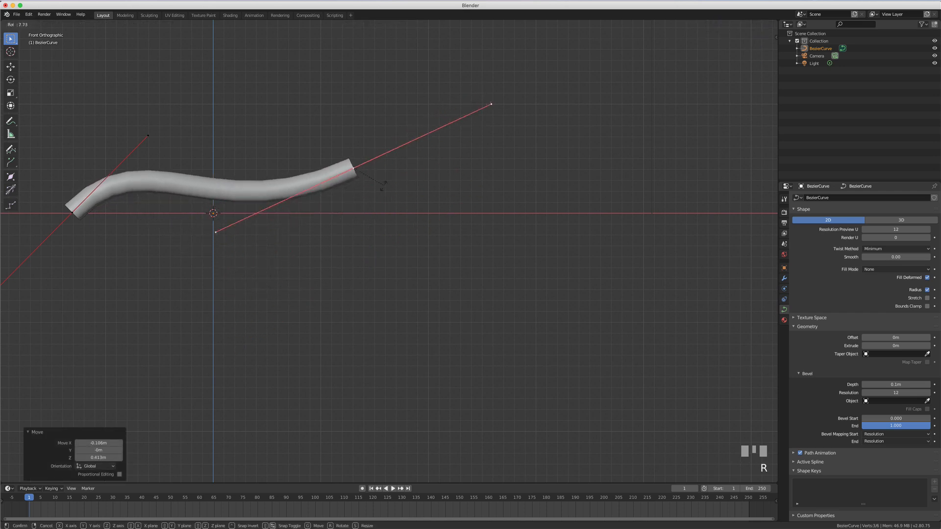
pyautogui.click(360, 219)
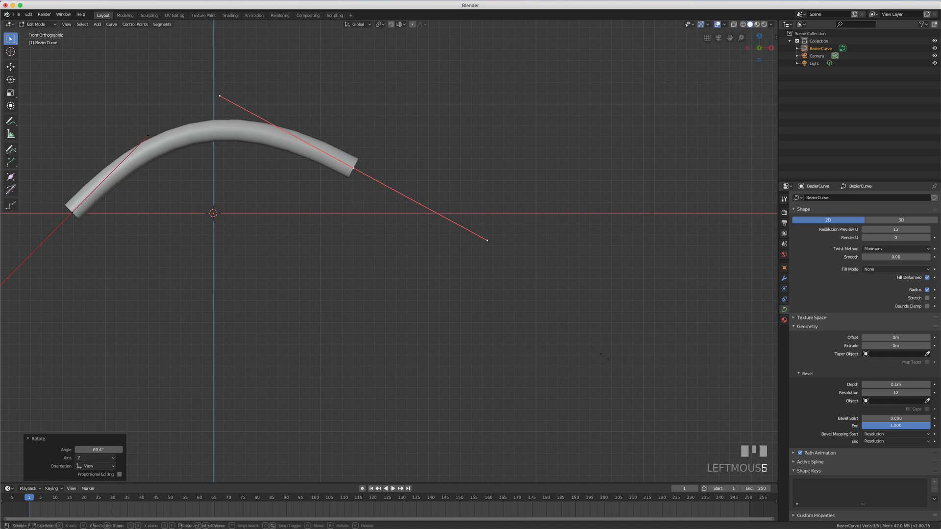
pyautogui.press('s')
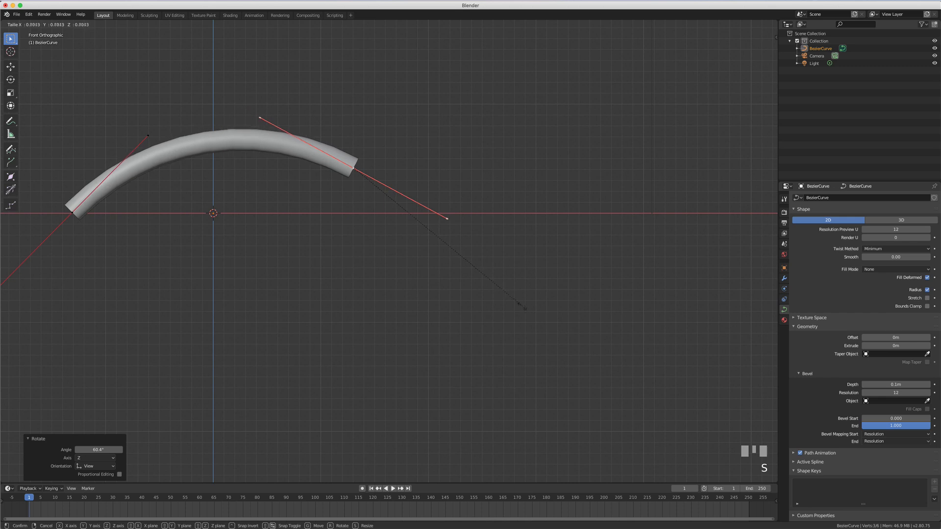
pyautogui.click(458, 265)
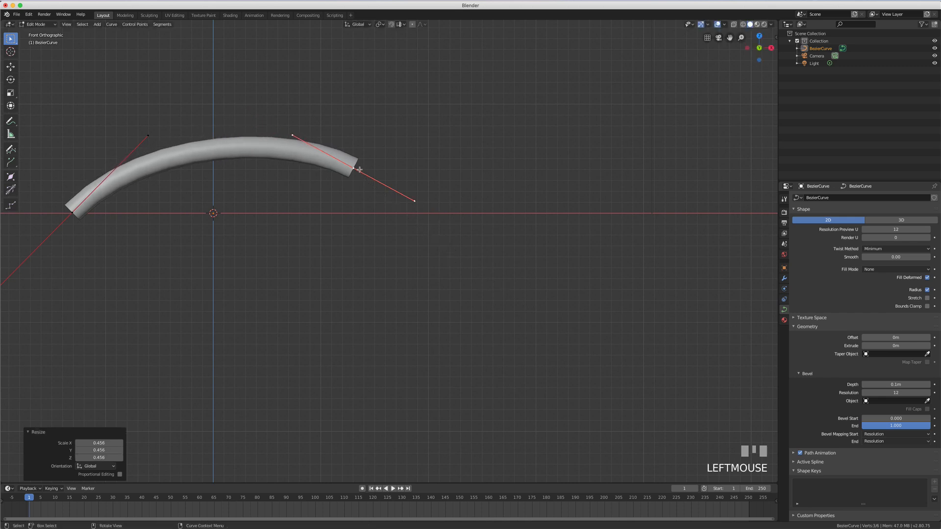
# Extrude a third control point from the right end, rotate it about 70° counterclockwise, and shift it about -0.8 m in X and 0.98 m in Z
pyautogui.press('e')
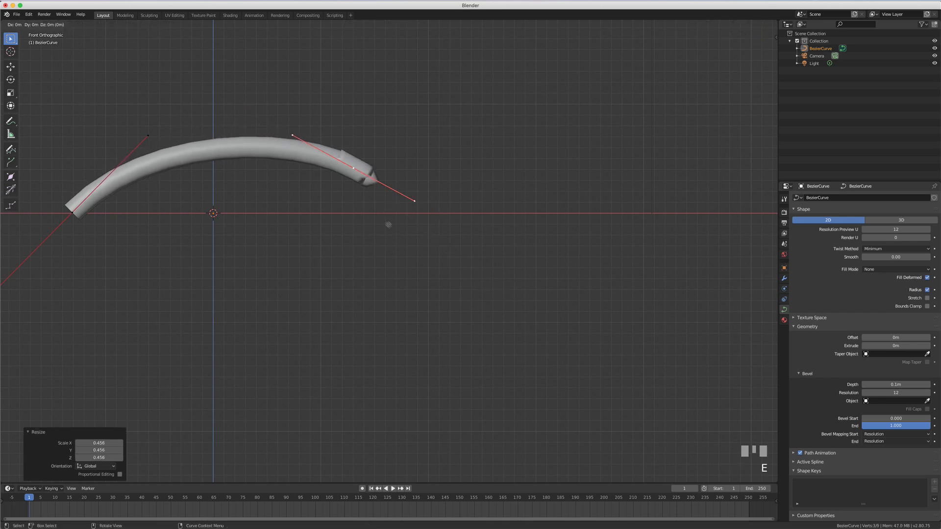
pyautogui.click(655, 289)
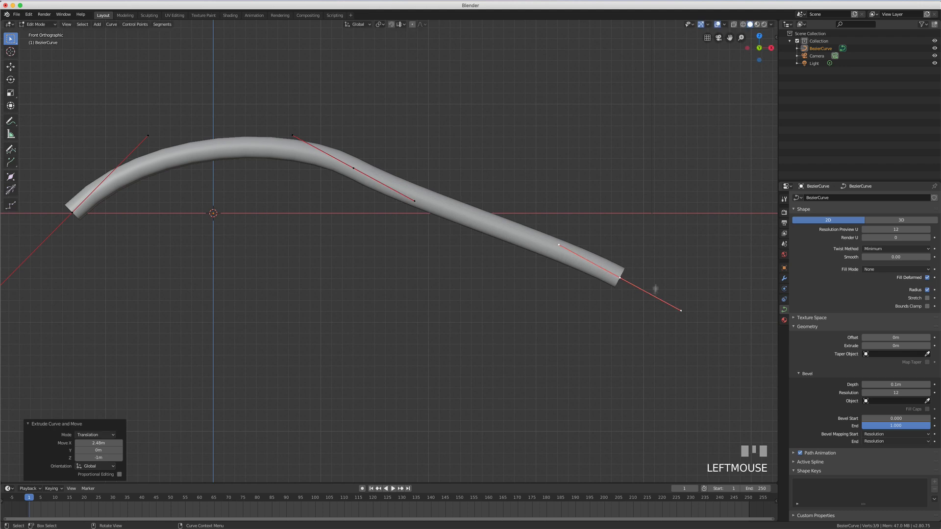
pyautogui.press('r')
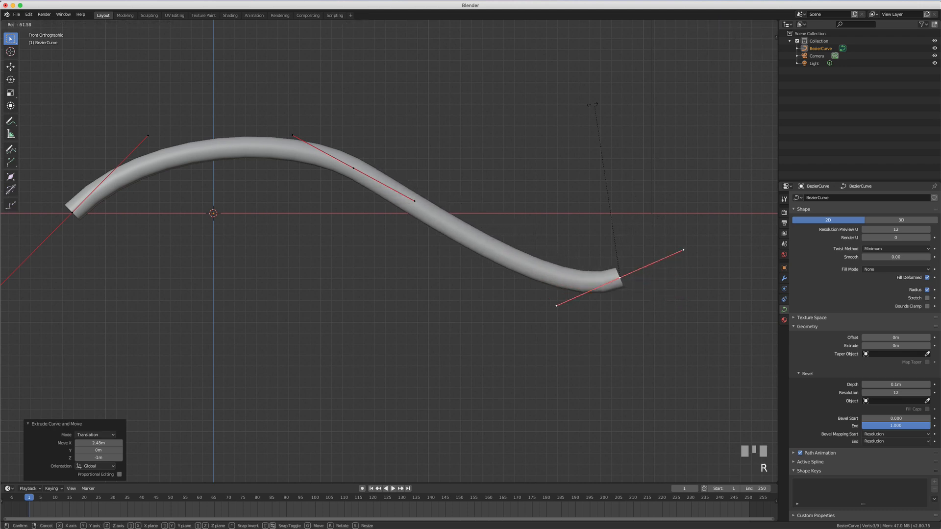
pyautogui.click(552, 211)
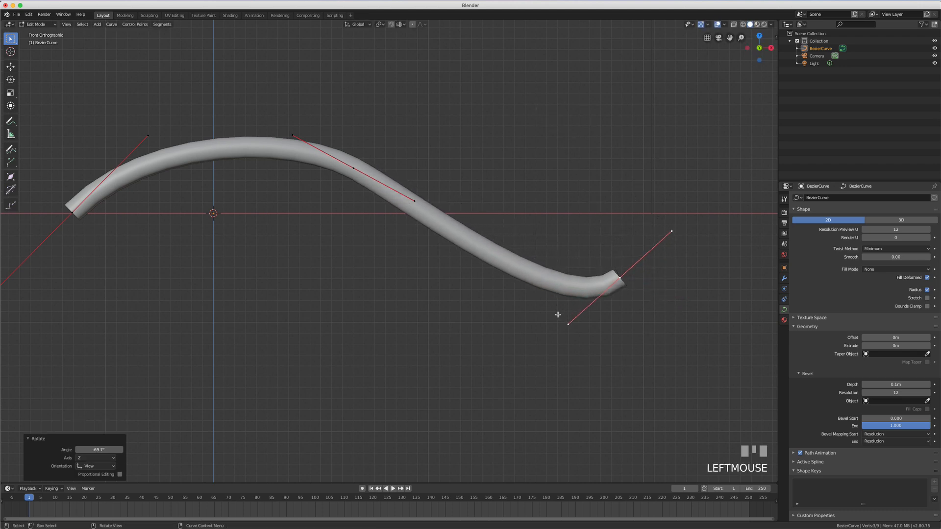
pyautogui.press('g')
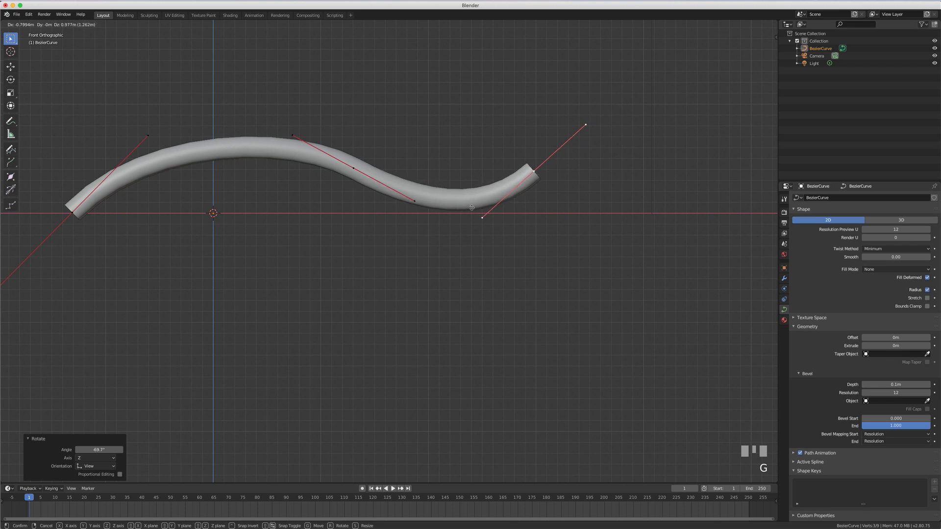
pyautogui.click(471, 208)
# Extrude a fourth control point about 1.8 m in X and -0.936 m in Z, and rotate its handles about 167° clockwise
pyautogui.press('e')
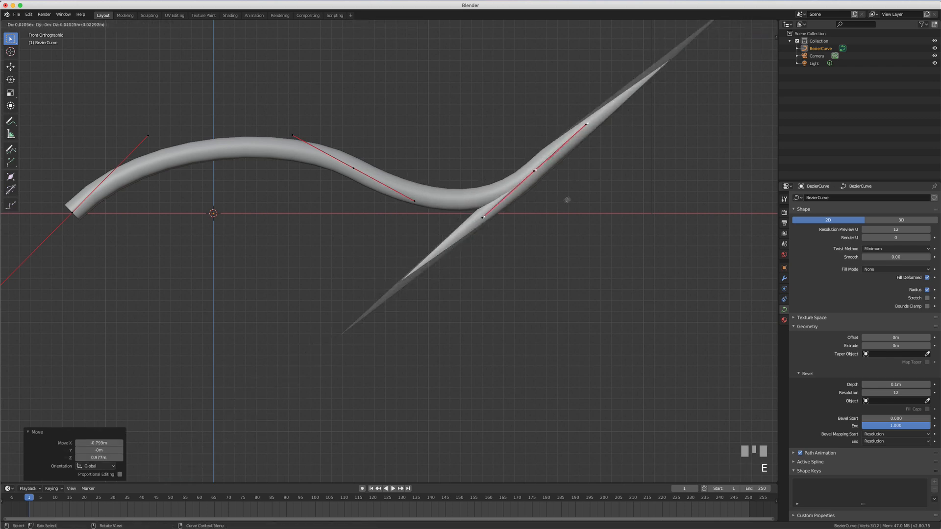
pyautogui.click(756, 306)
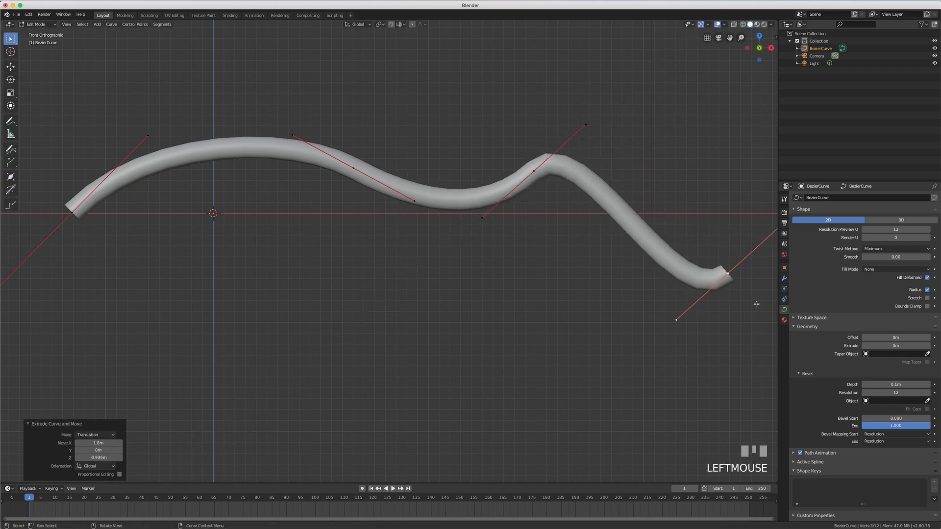
pyautogui.press('r')
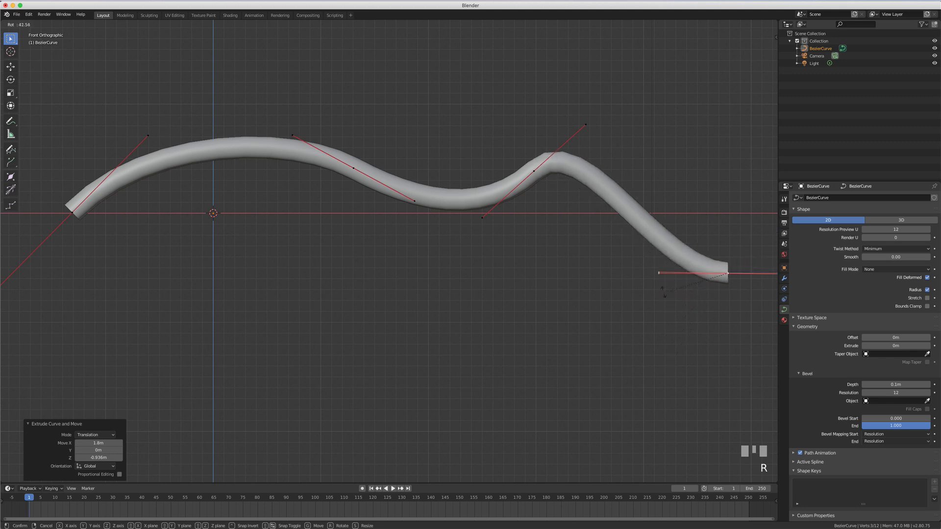
pyautogui.click(738, 249)
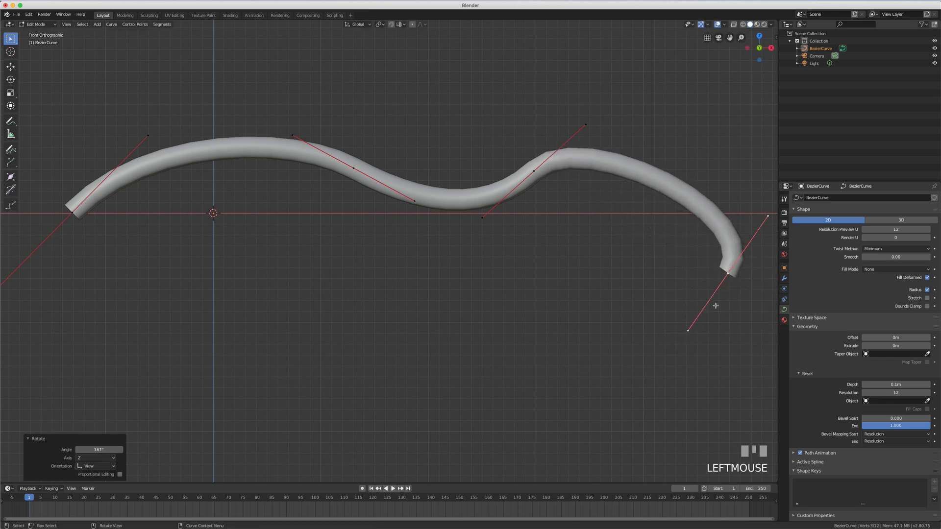
# Extrude a fifth control point down and back to the left, and rotate its handles about 77.9° clockwise
pyautogui.press('e')
pyautogui.click(610, 381)
pyautogui.press('r')
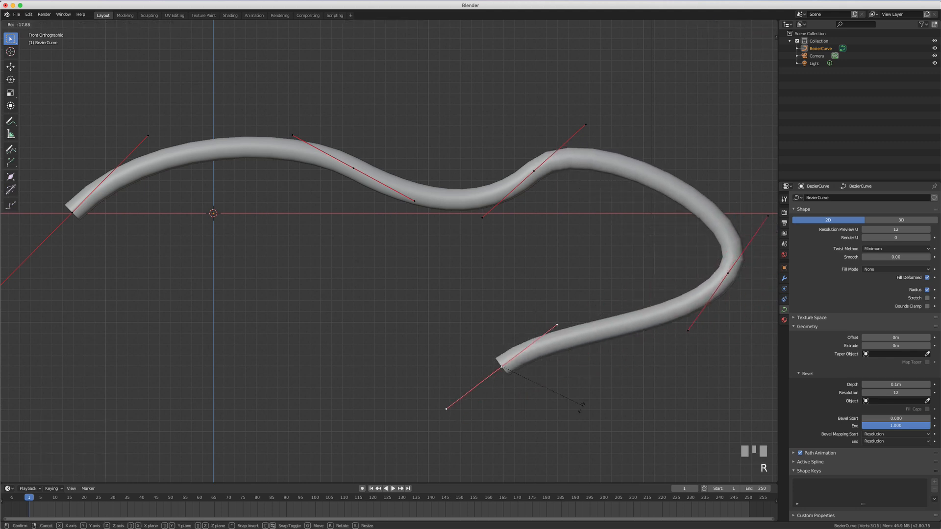
pyautogui.click(507, 453)
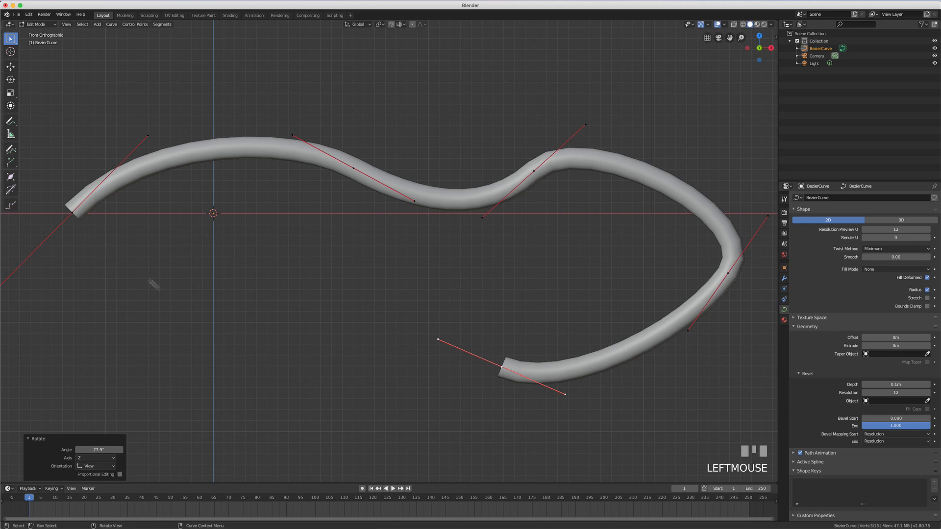
# Move the tube's left starting point about 0.588 m in X and -0.376 m in Z, and rotate its handles about 76.9° counterclockwise
pyautogui.moveTo(72, 212); pyautogui.dragTo(73, 214)
pyautogui.click(73, 213)
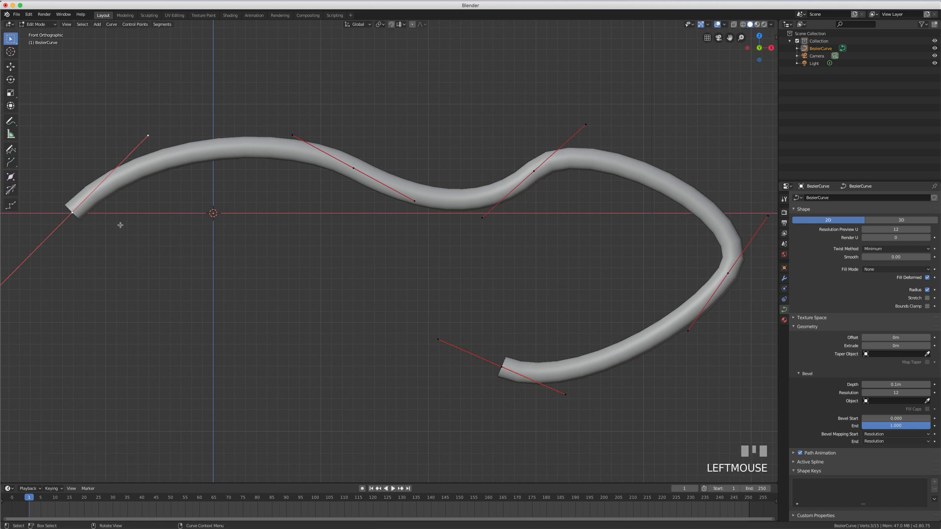
pyautogui.press('g')
pyautogui.click(189, 281)
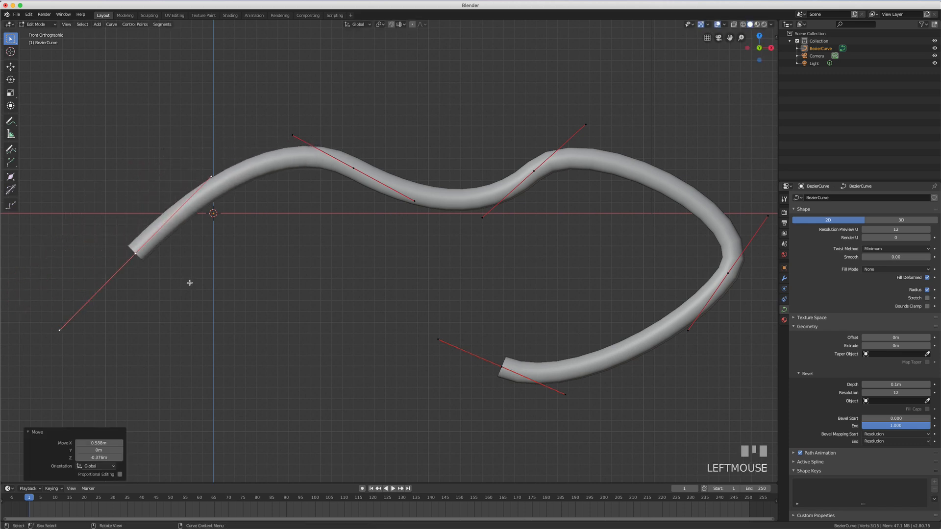
pyautogui.press('r')
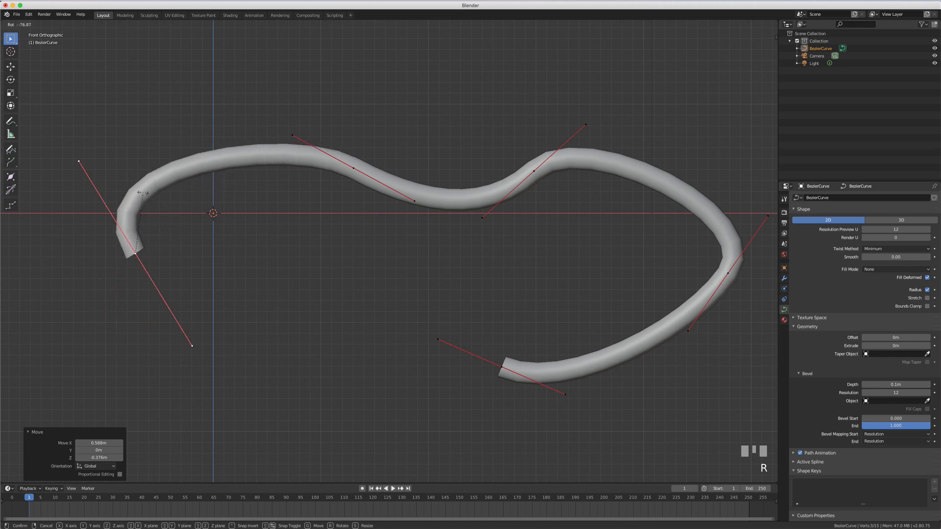
pyautogui.click(322, 205)
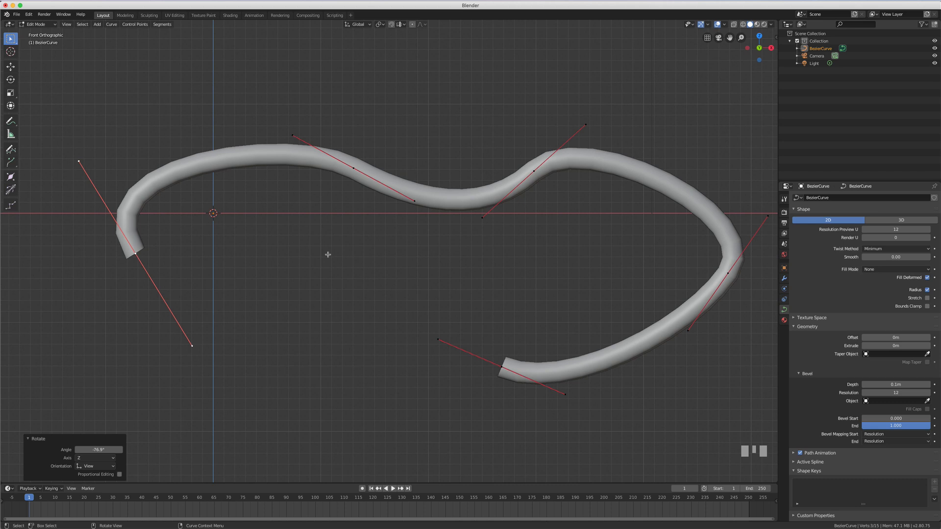
# Move the lower end point's left handle about -0.188 m in X and 0.0307 m in Z, and its right handle 0.656 m and -0.321 m
pyautogui.click(437, 340)
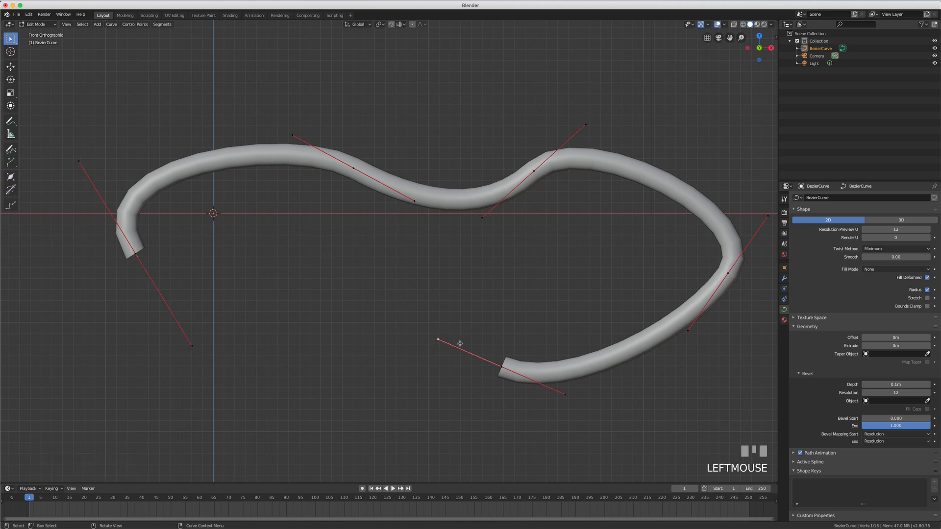
pyautogui.press('g')
pyautogui.click(439, 340)
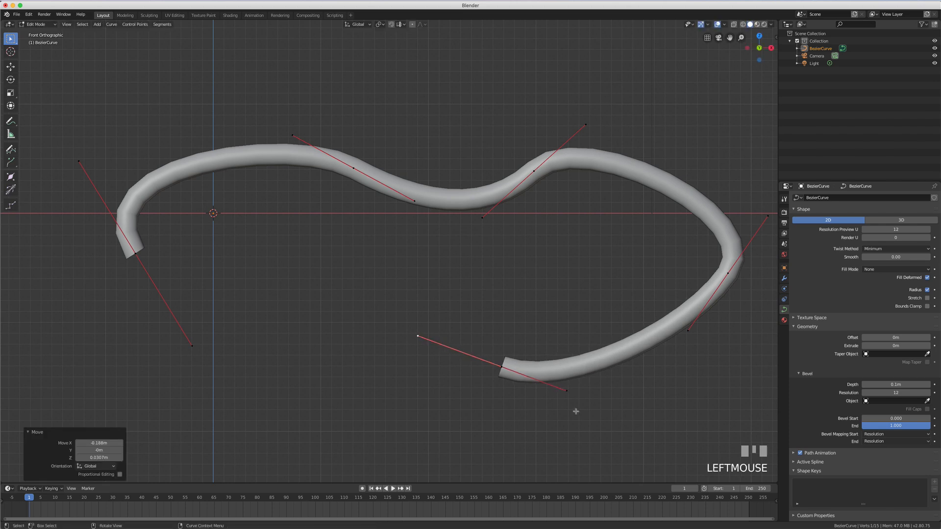
pyautogui.click(565, 391)
pyautogui.press('g')
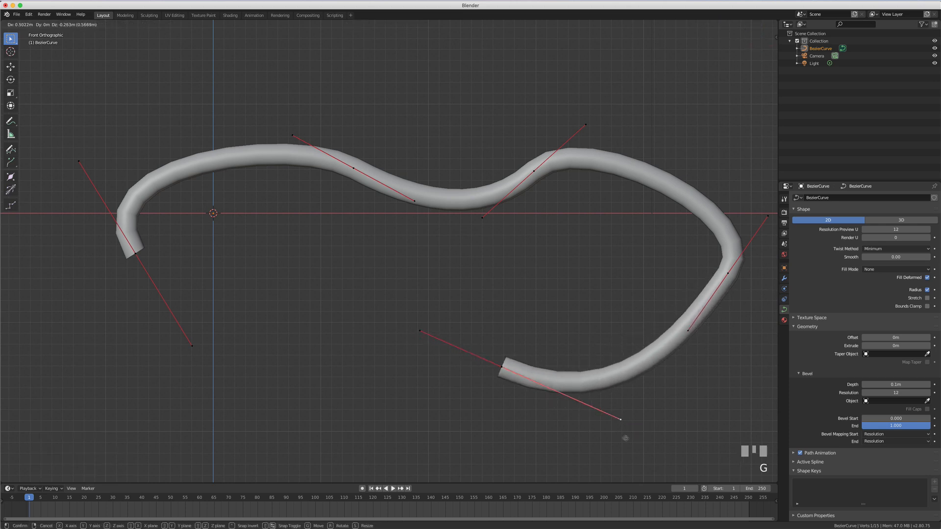
pyautogui.click(633, 441)
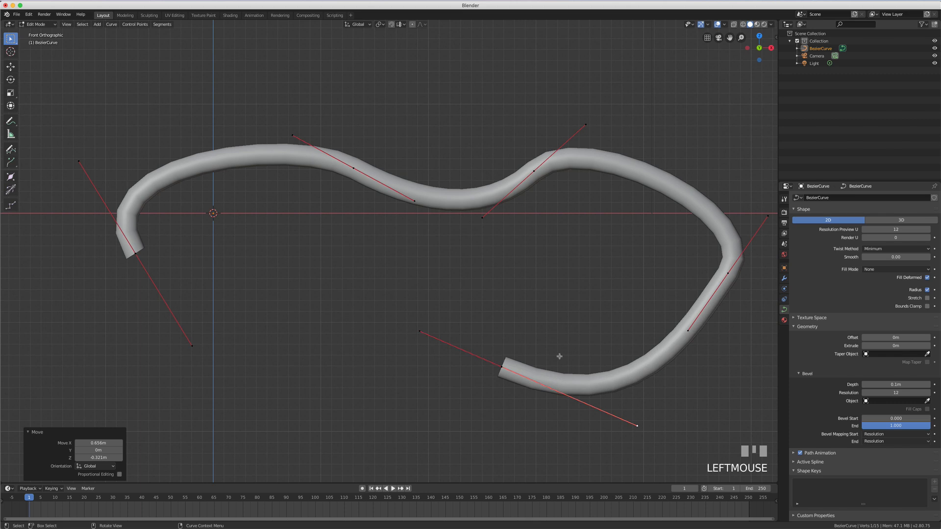
# Try closing the curve between its two end points with Make Segment and with Toggle Cyclic, undoing each attempt
pyautogui.scroll(-2, 554, 308)
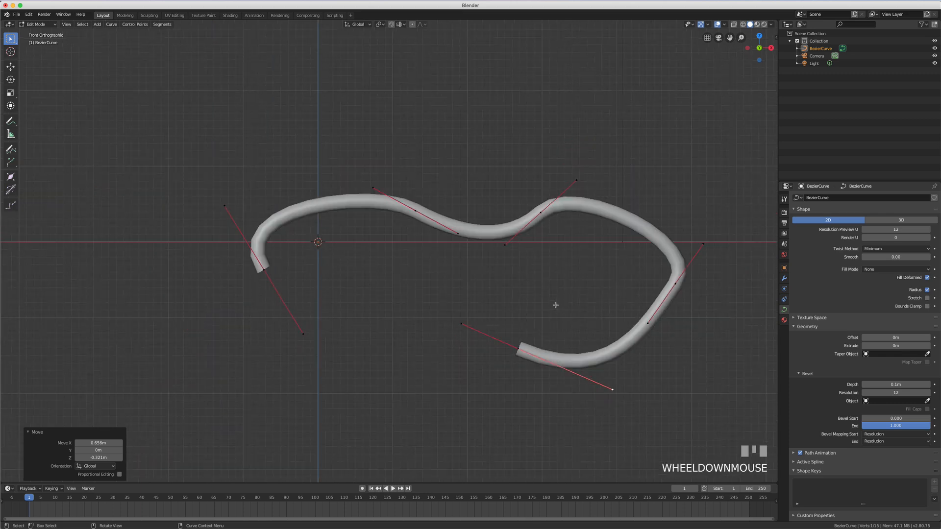
pyautogui.scroll(2, 555, 306)
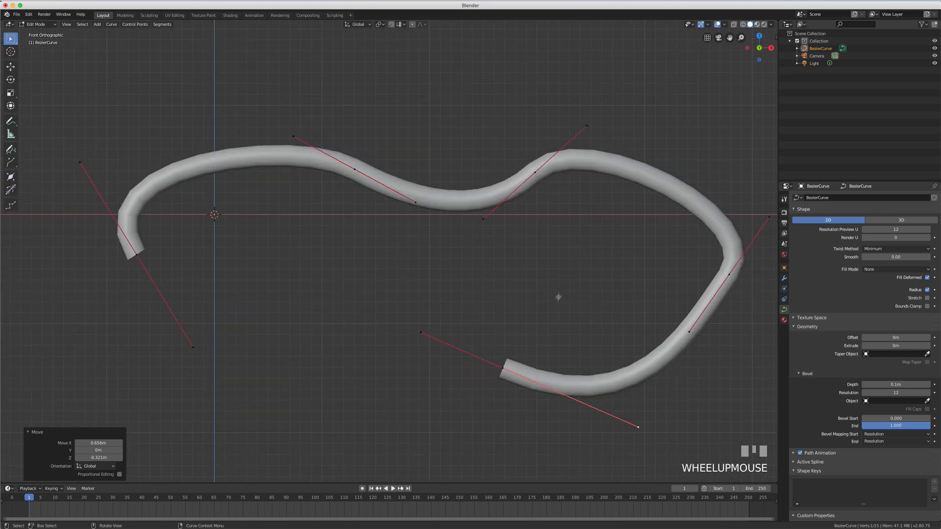
pyautogui.click(503, 368)
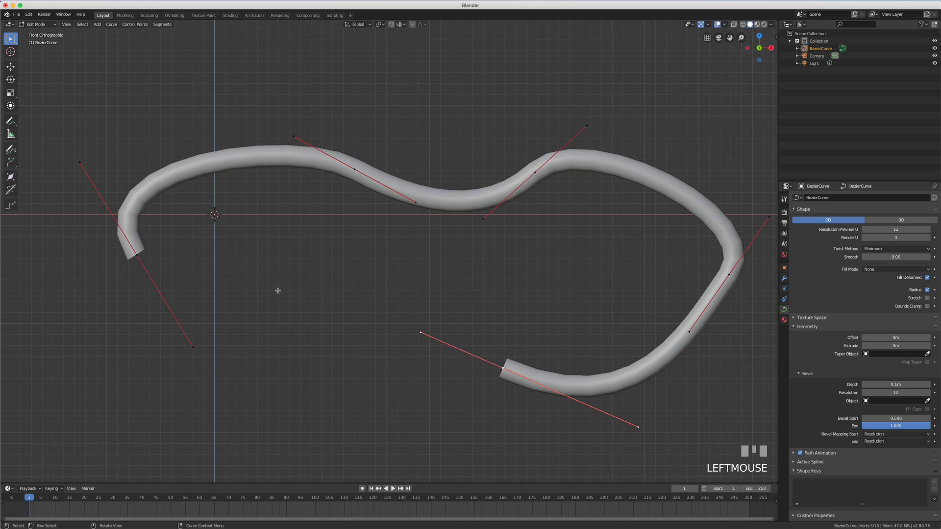
pyautogui.keyDown('shift'); pyautogui.click(137, 255); pyautogui.keyUp('shift')
pyautogui.press('f')
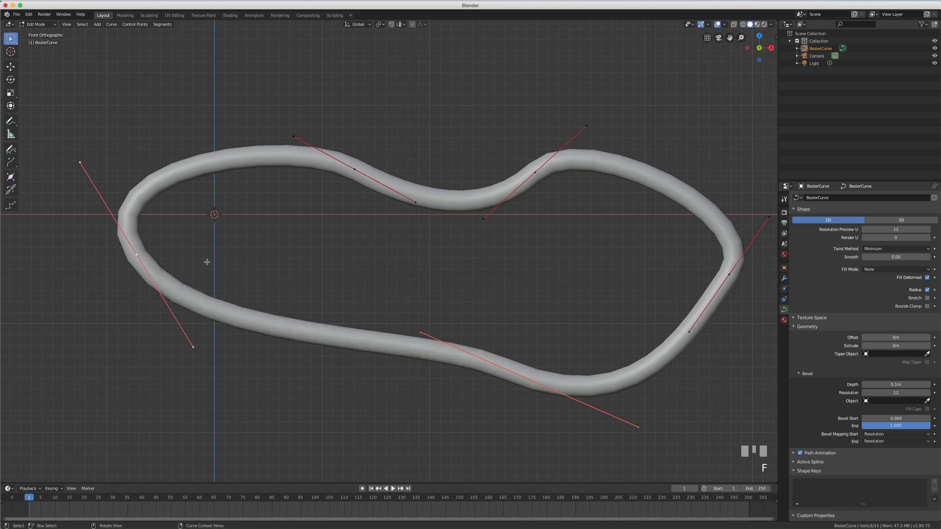
pyautogui.press('super+z')
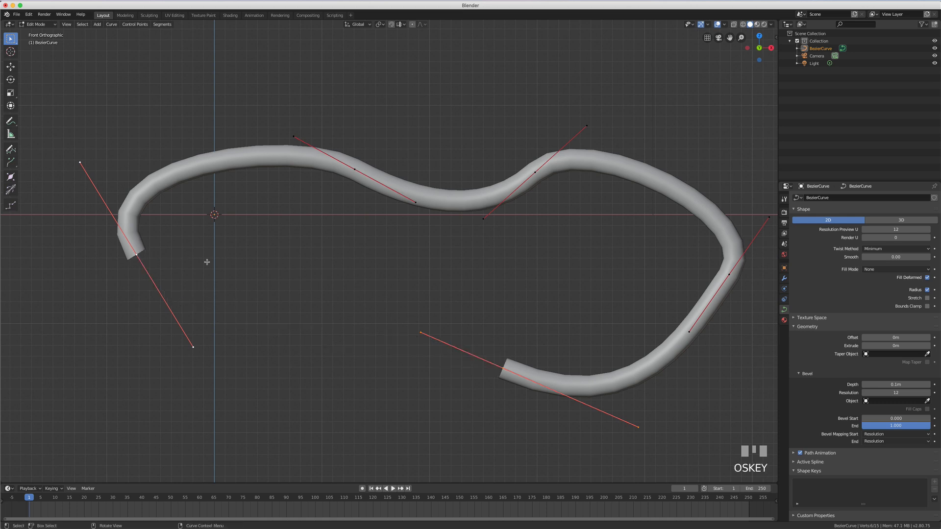
pyautogui.hotkey('alt', 'c')
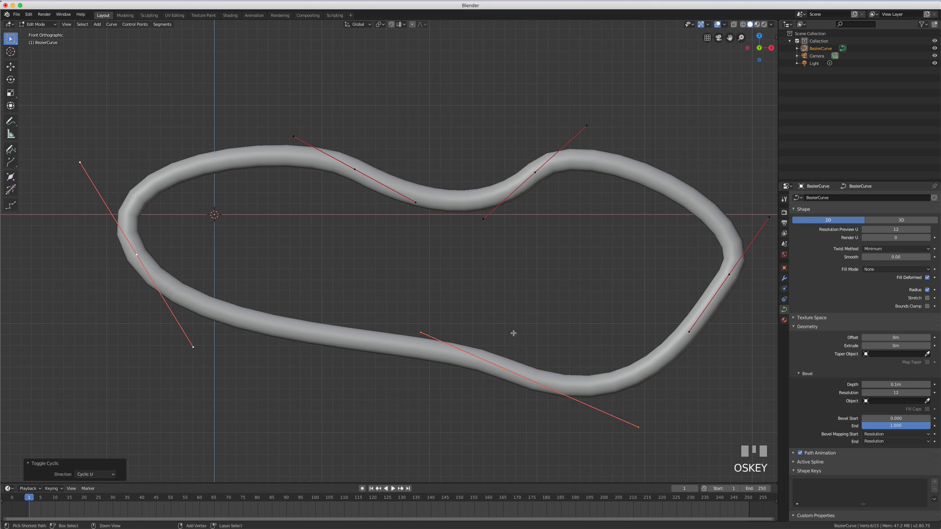
pyautogui.press('super+z')
# Expand the Active Spline settings and try Cyclic U on the curve, switching it on and off again
pyautogui.scroll(-1, 894, 298)
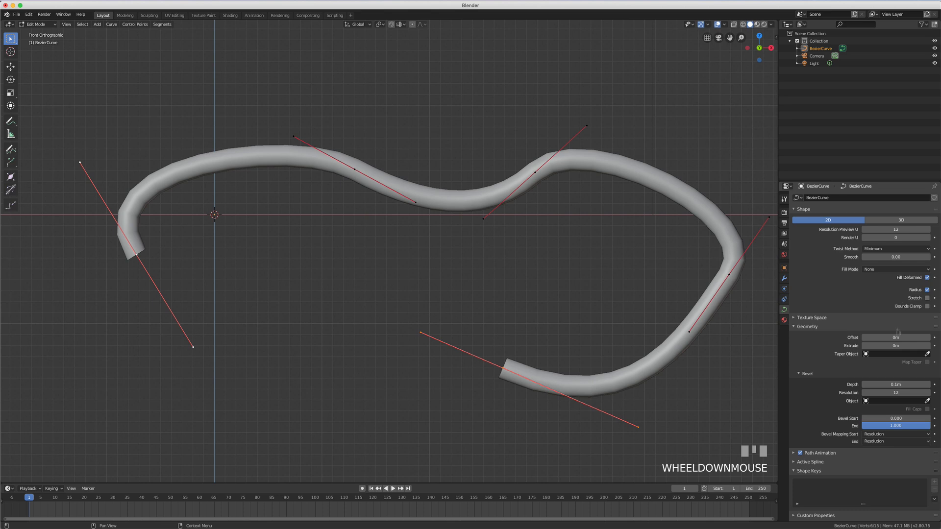
pyautogui.click(794, 462)
pyautogui.scroll(-2, 839, 455)
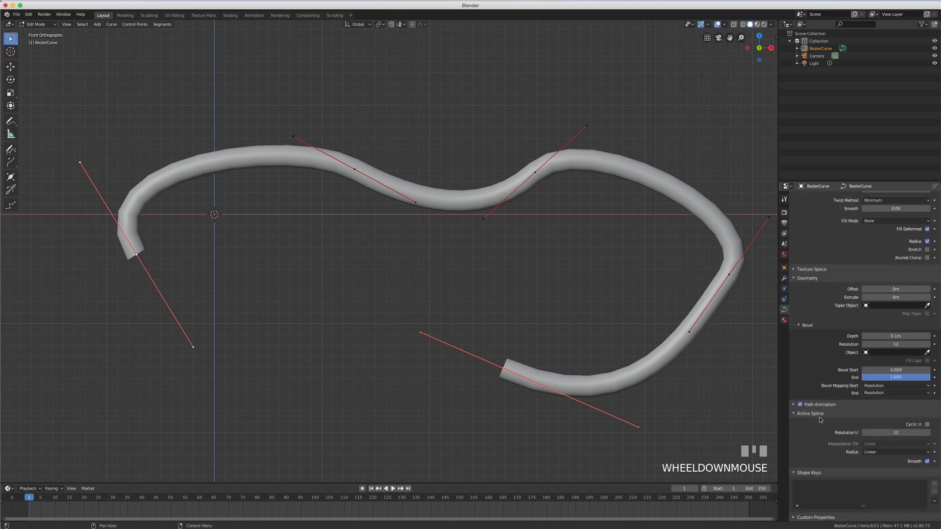
pyautogui.click(927, 425)
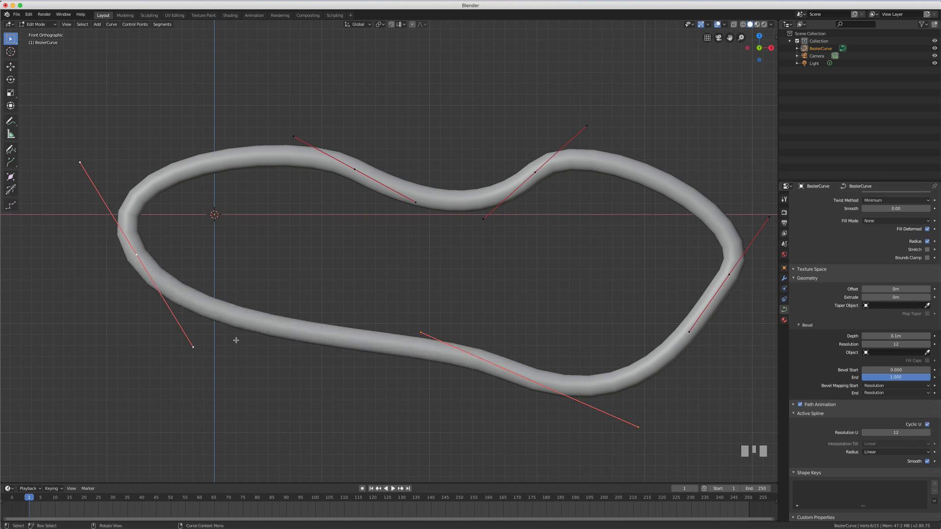
pyautogui.click(926, 424)
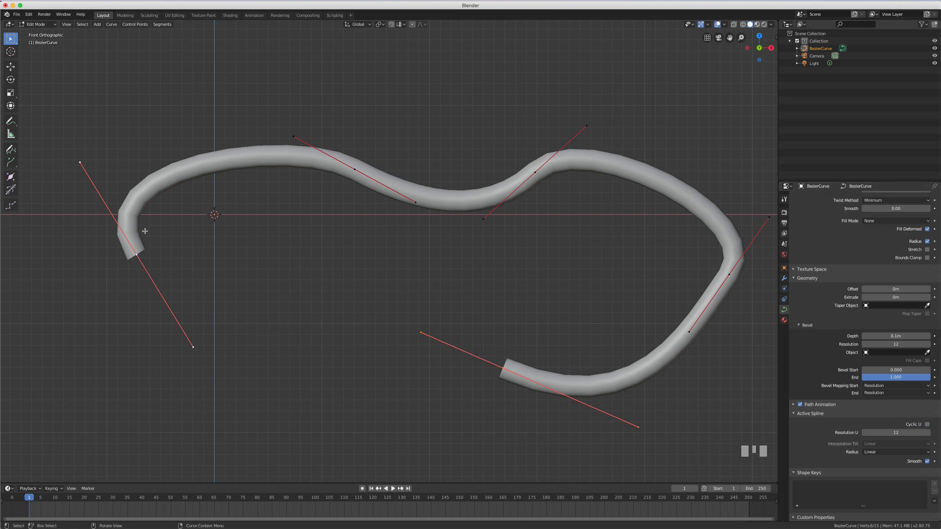
# Subdivide the segment between the left end point and its neighbouring control point with 1 cut
pyautogui.click(137, 256)
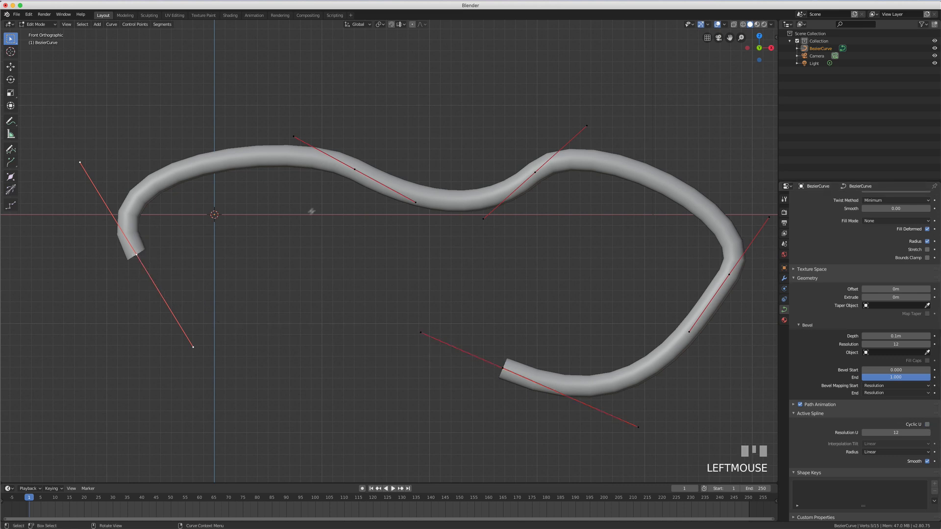
pyautogui.keyDown('shift'); pyautogui.click(354, 170); pyautogui.keyUp('shift')
pyautogui.rightClick(219, 161)
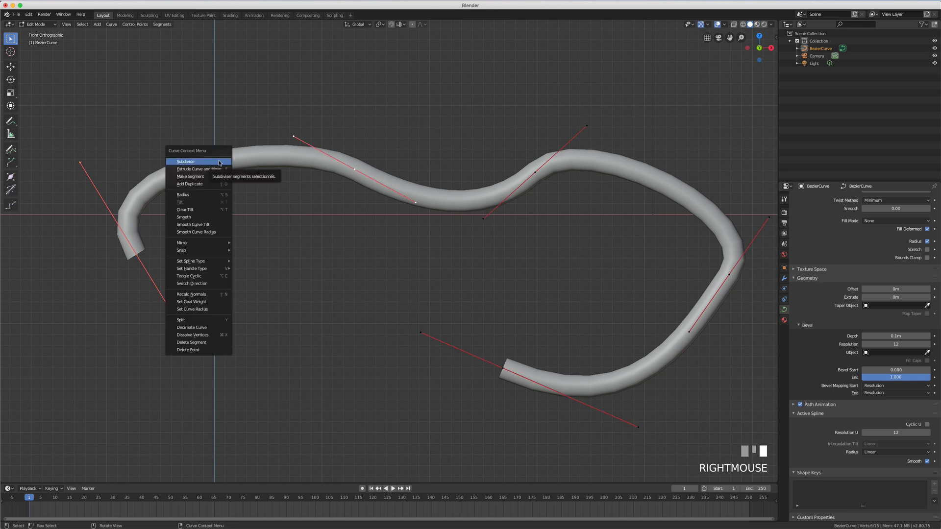
pyautogui.click(219, 162)
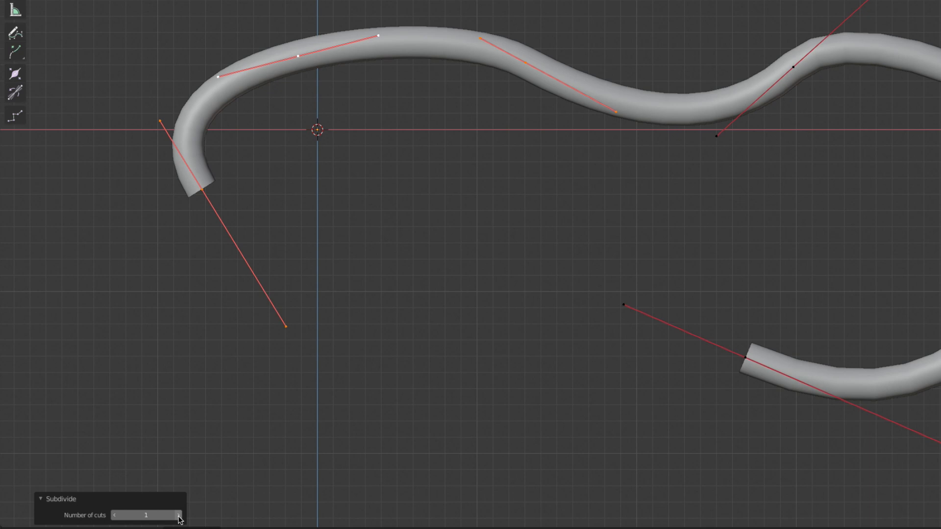
pyautogui.click(178, 515)
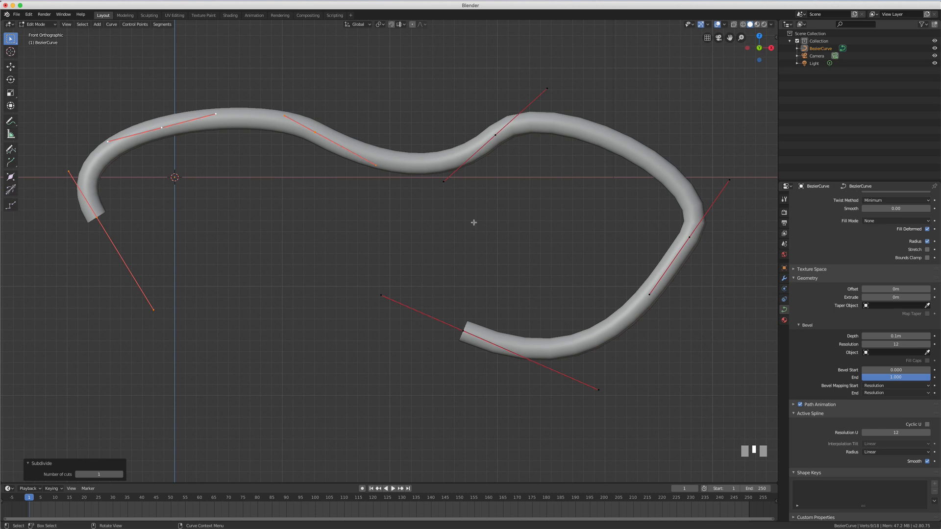
pyautogui.press('Tab')
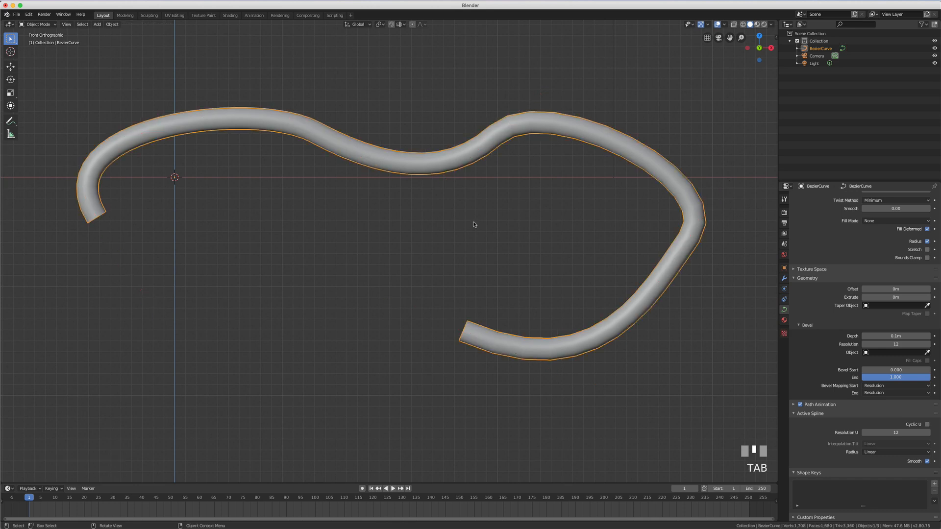
pyautogui.hotkey('alt', 'a')
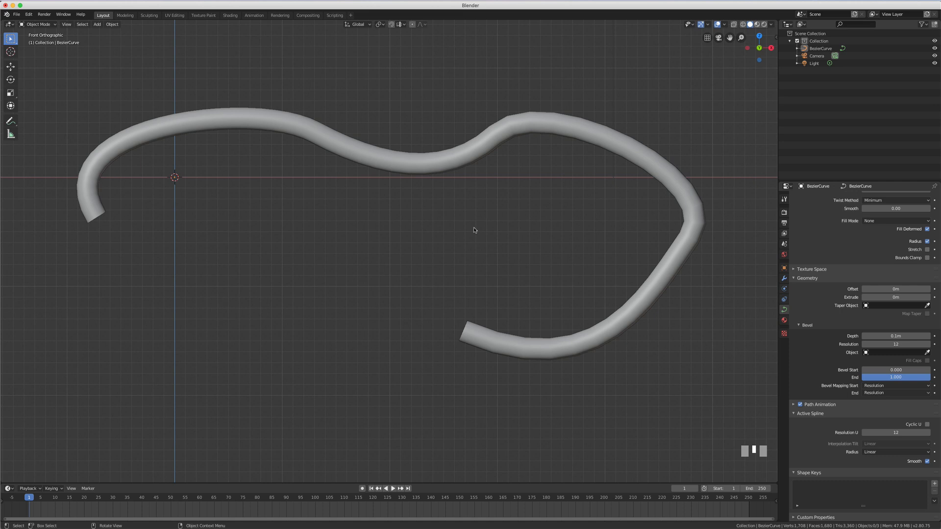
pyautogui.press('Tab')
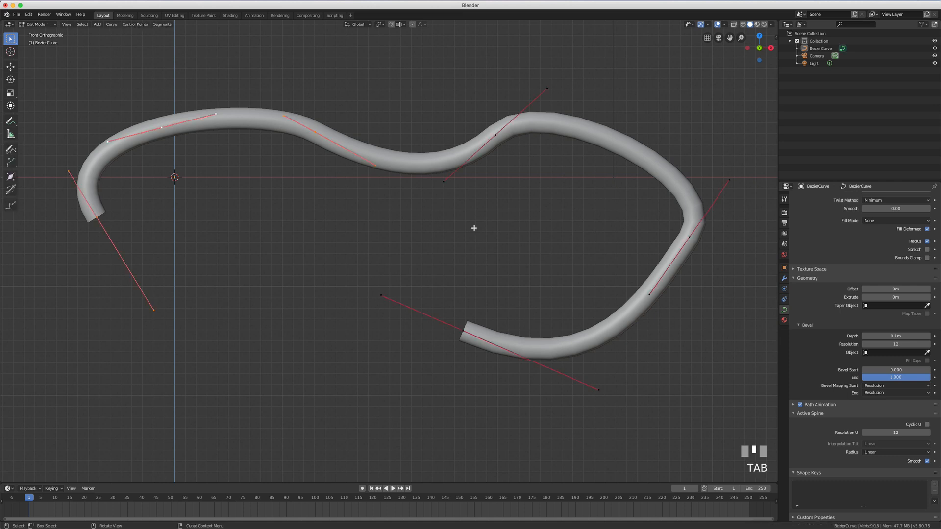
# Rotate the handles of the control point just right of the curve's upper dip about 28.7° clockwise
pyautogui.click(495, 135)
pyautogui.press('r')
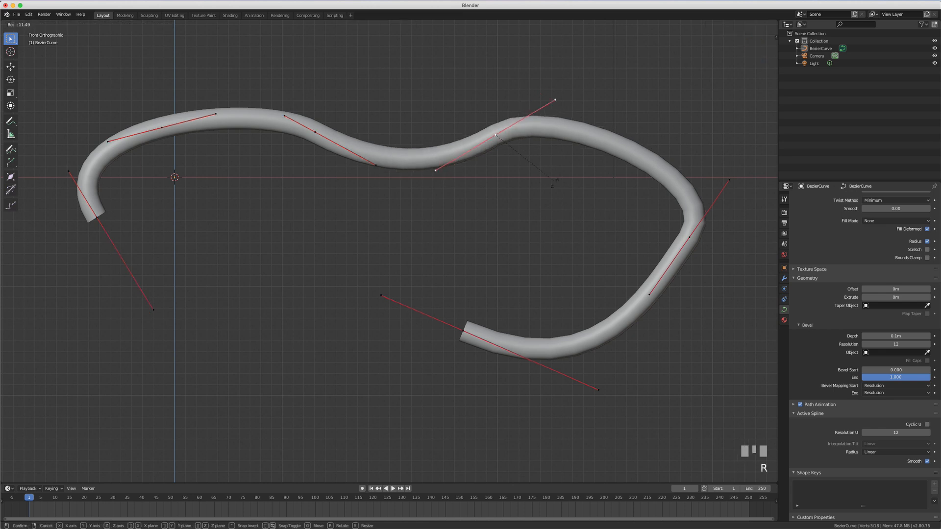
pyautogui.click(527, 181)
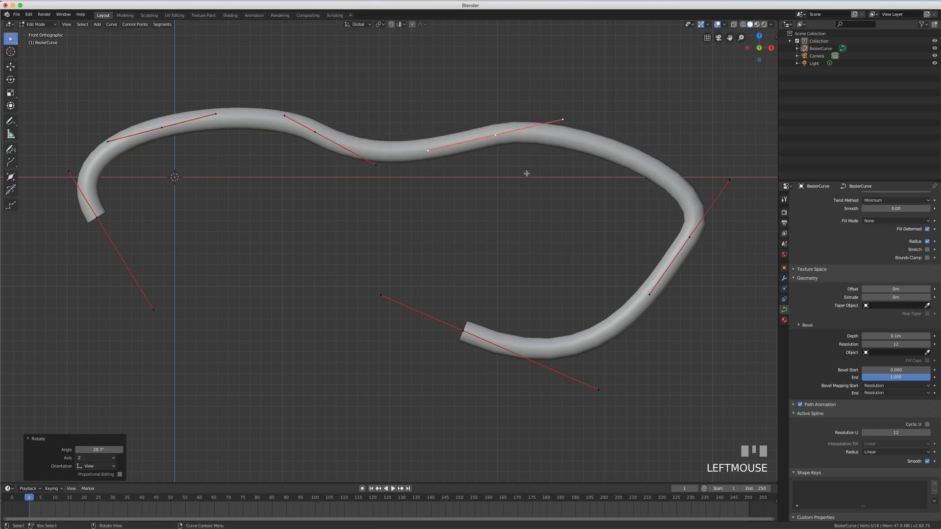
# Switch to Object Mode, select the tube, and add a Solidify modifier to thicken its open, hollow wall
pyautogui.moveTo(444, 225); pyautogui.dragTo(492, 223, button='middle')
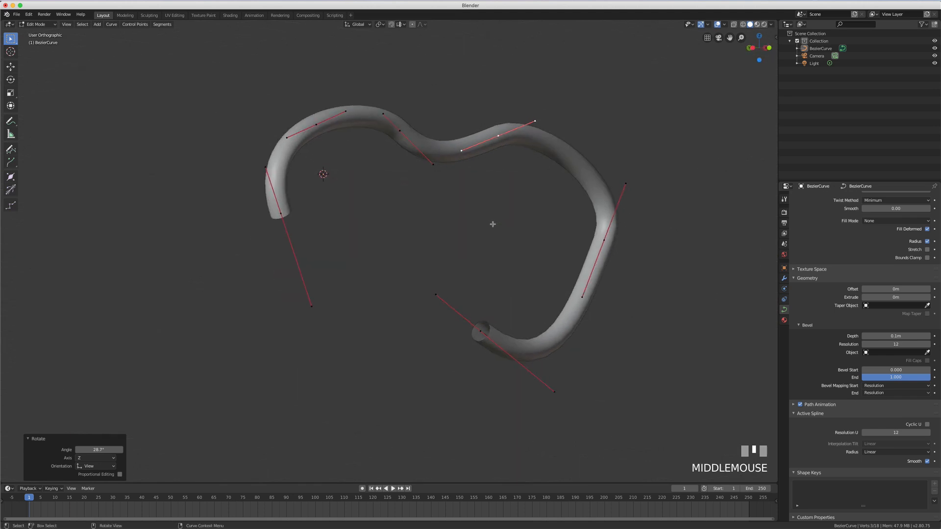
pyautogui.scroll(8, 505, 389)
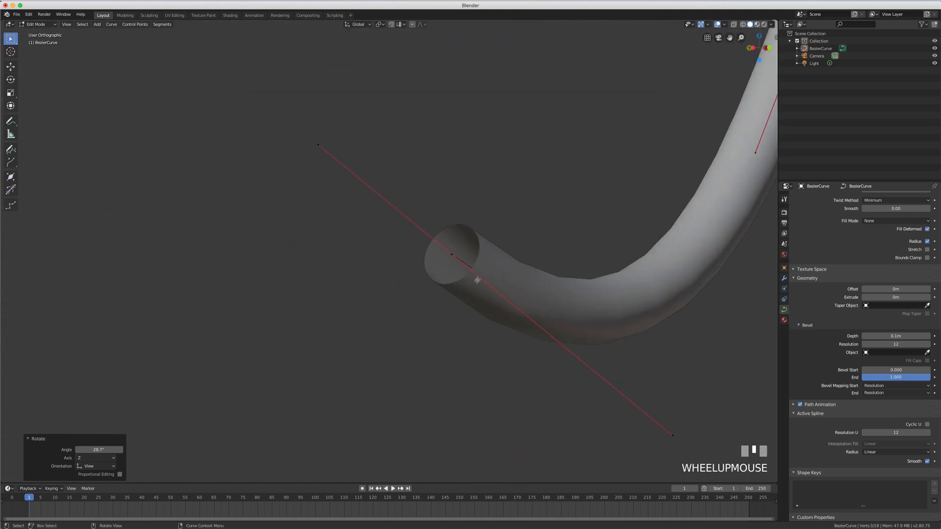
pyautogui.press('Tab')
pyautogui.moveTo(486, 276)
pyautogui.mouseDown(button='middle')
pyautogui.moveTo(492, 286)
pyautogui.moveTo(487, 269)
pyautogui.mouseUp(button='middle')
pyautogui.click(486, 261)
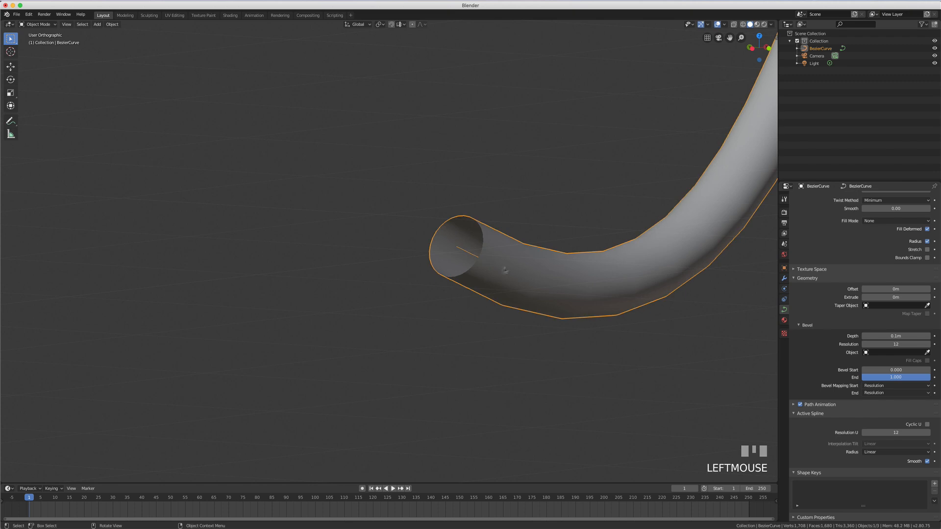
pyautogui.click(784, 279)
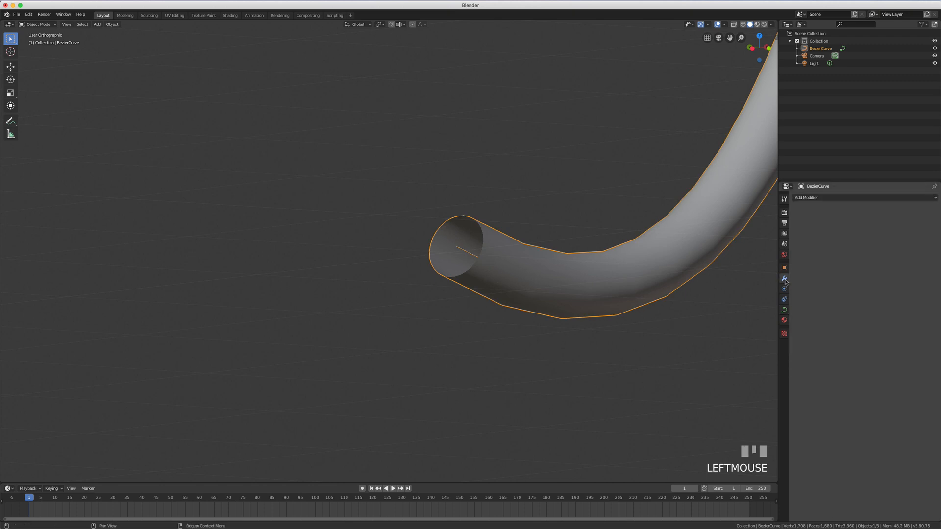
pyautogui.click(819, 198)
pyautogui.click(815, 280)
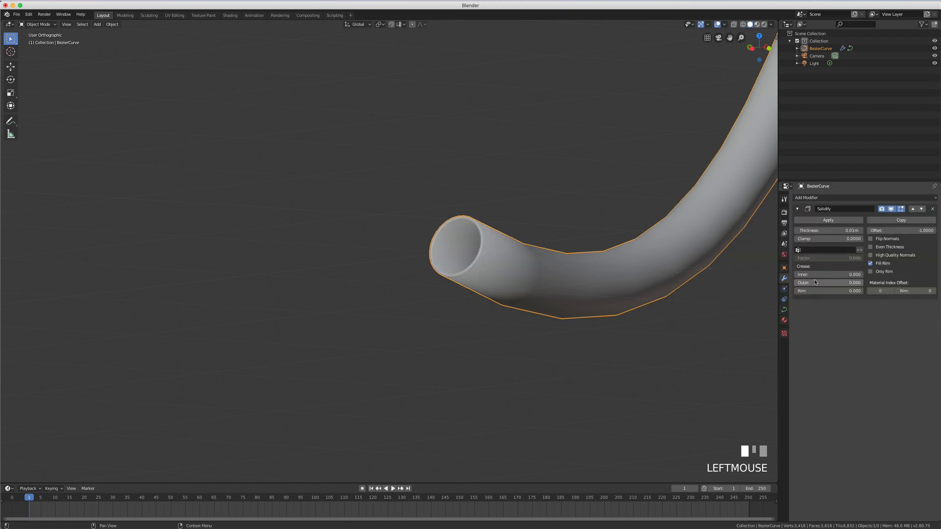
# Try out the Solidify modifier's thickness while inspecting the wall at the tube's open ends
pyautogui.moveTo(519, 258); pyautogui.dragTo(523, 254, button='middle')
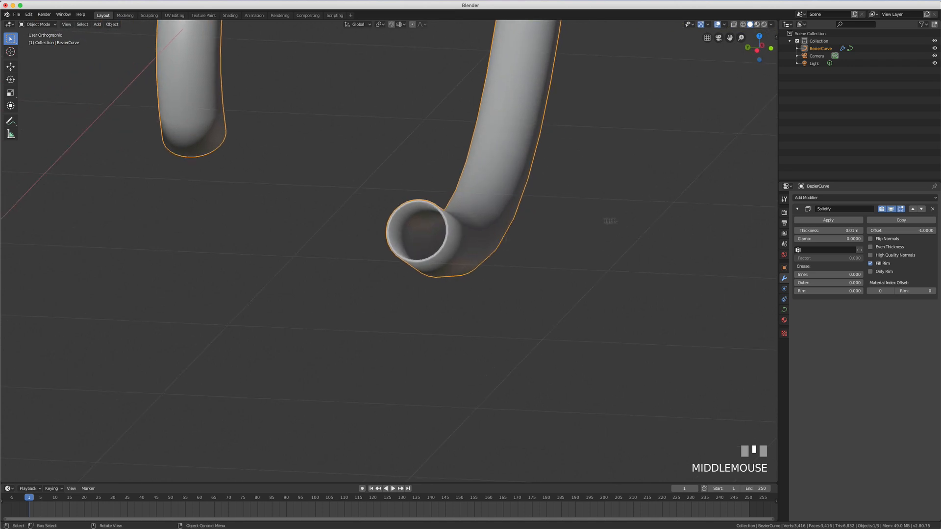
pyautogui.moveTo(811, 232)
pyautogui.mouseDown()
pyautogui.moveTo(832, 233)
pyautogui.moveTo(806, 236)
pyautogui.mouseUp()
pyautogui.moveTo(598, 277); pyautogui.dragTo(594, 213, button='middle')
pyautogui.scroll(-3, 603, 239)
# In Edit Mode and front view, set the handle type of the control point just left of the upper dip to Automatic
pyautogui.press('KP_1')
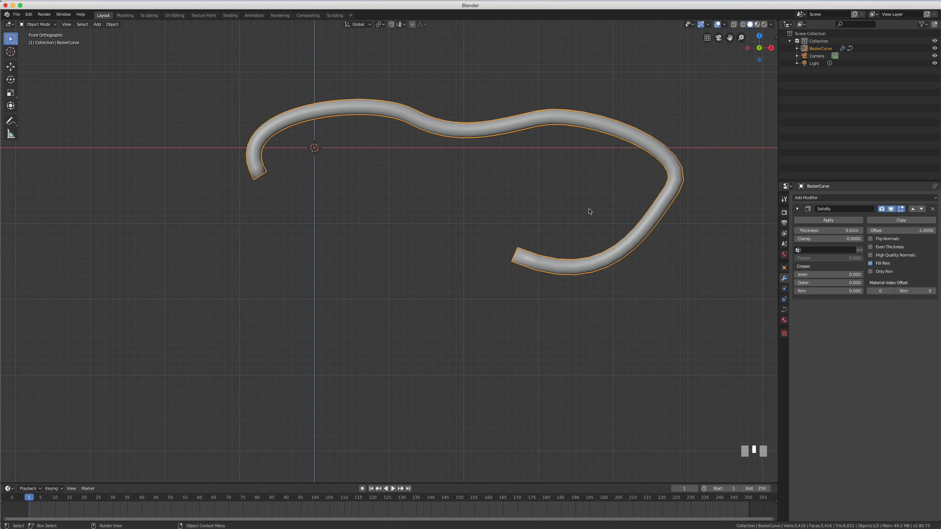
pyautogui.scroll(2, 576, 211)
pyautogui.scroll(-2, 575, 211)
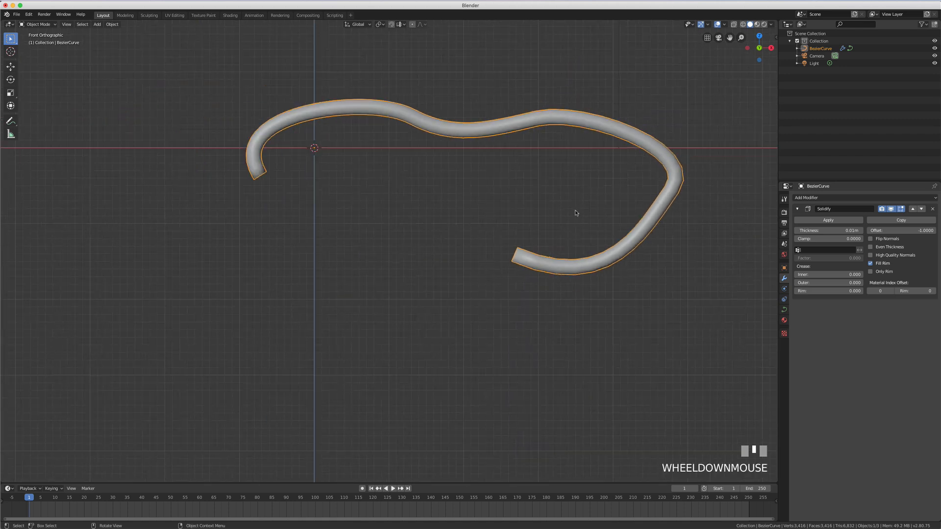
pyautogui.press('Tab')
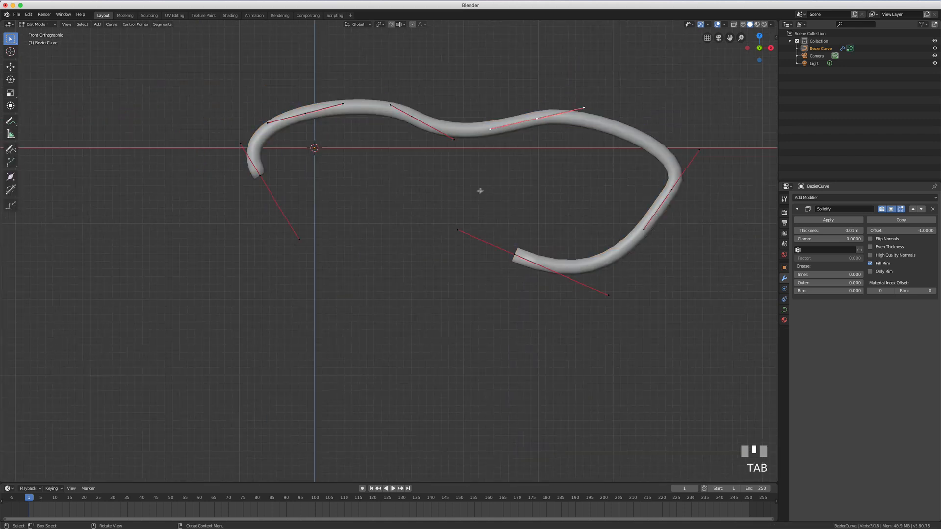
pyautogui.moveTo(480, 191)
pyautogui.mouseDown(button='middle')
pyautogui.moveTo(480, 181)
pyautogui.moveTo(529, 193)
pyautogui.moveTo(482, 175)
pyautogui.mouseUp(button='middle')
pyautogui.press('KP_1')
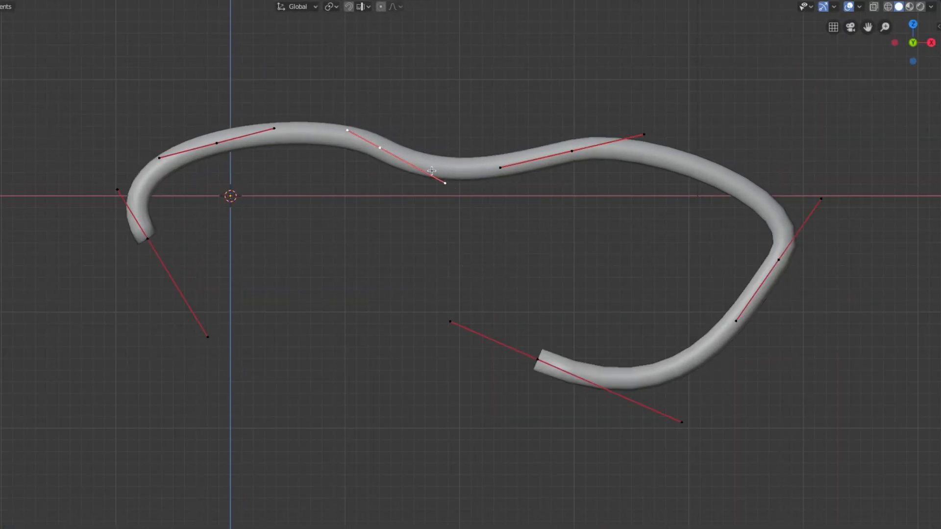
pyautogui.click(380, 148)
pyautogui.press('v')
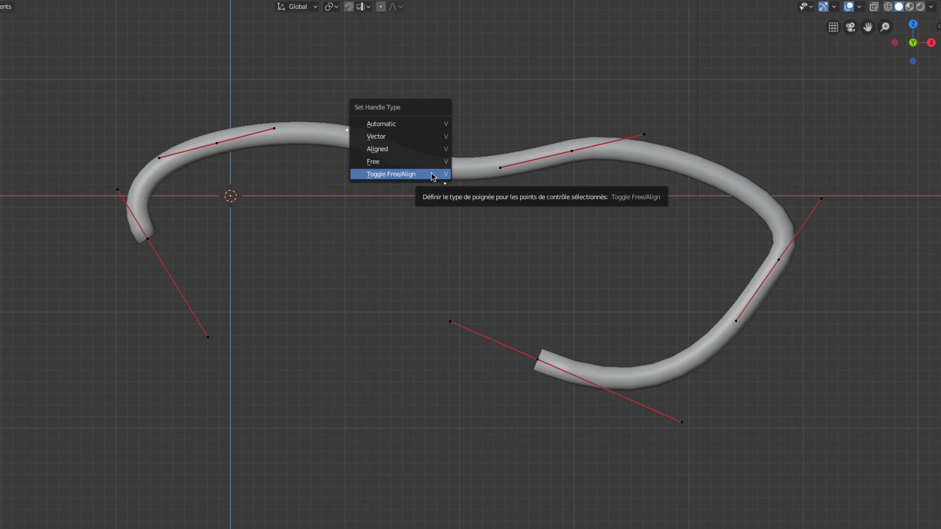
pyautogui.click(387, 125)
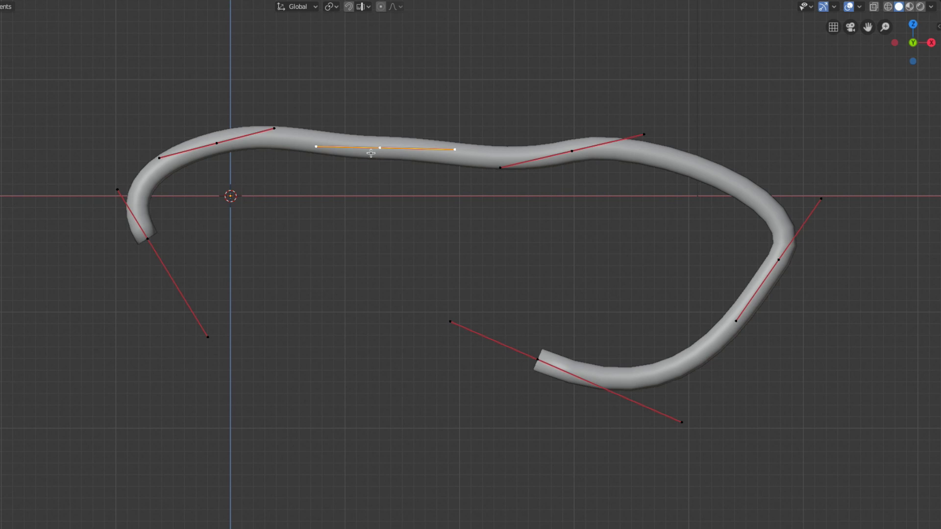
# Scale the selected control point's handles slightly and move the point up to form a crest in the curve
pyautogui.press('s')
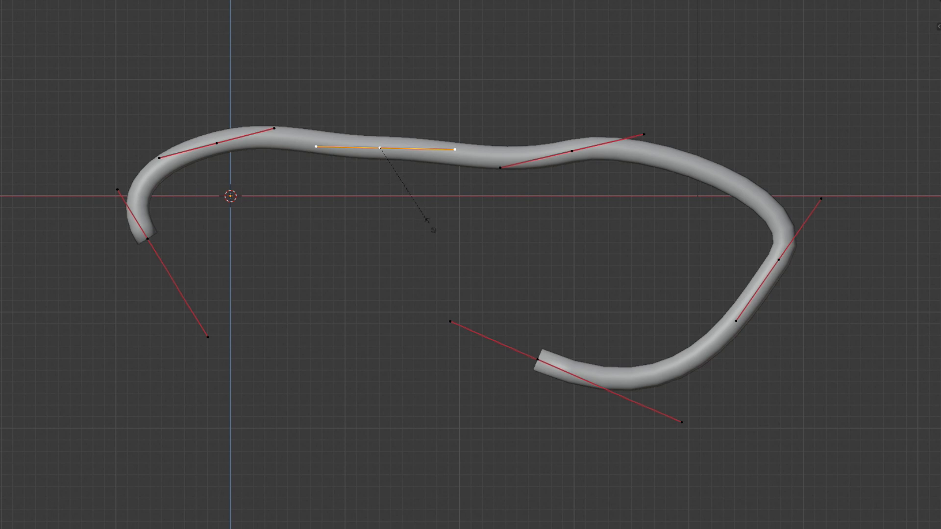
pyautogui.click(447, 238)
pyautogui.press('g')
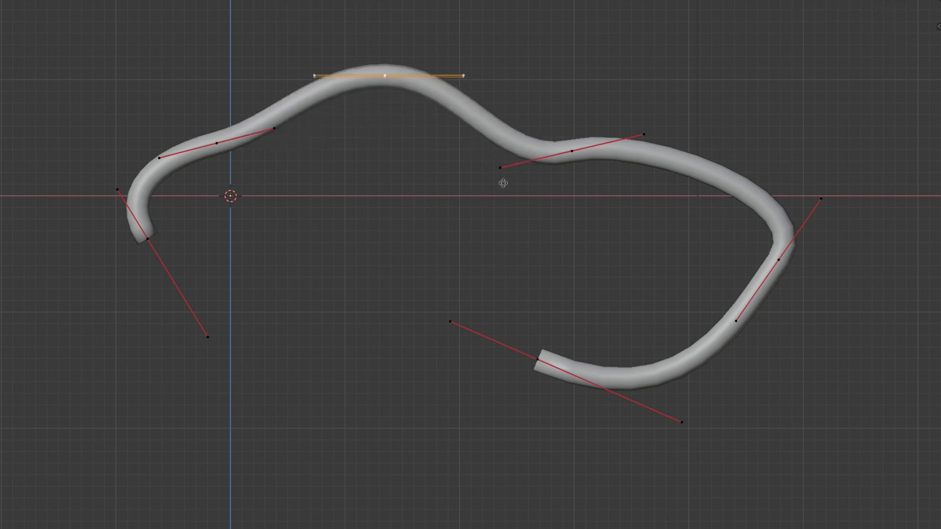
pyautogui.click(487, 178)
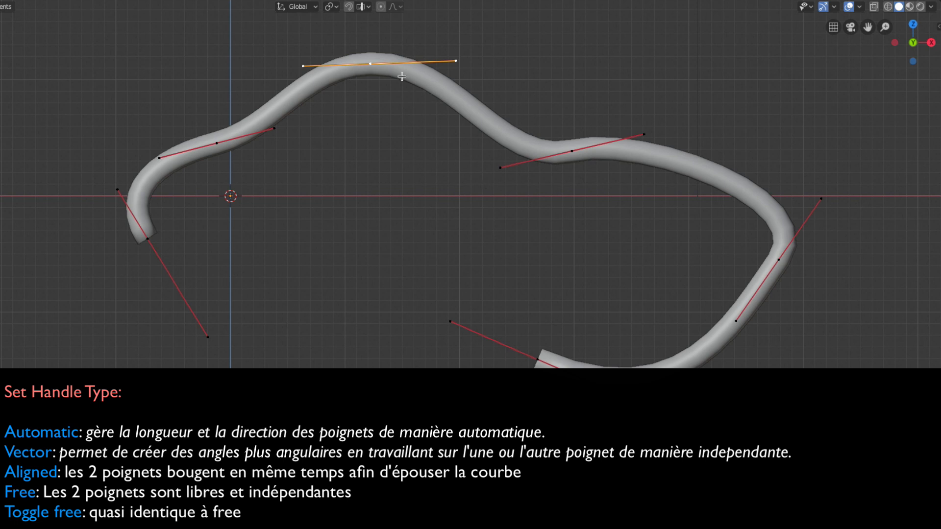
# Switch the crest control point's handle type to Vector for a sharp corner, followed by Aligned
pyautogui.press('v')
pyautogui.click(372, 90)
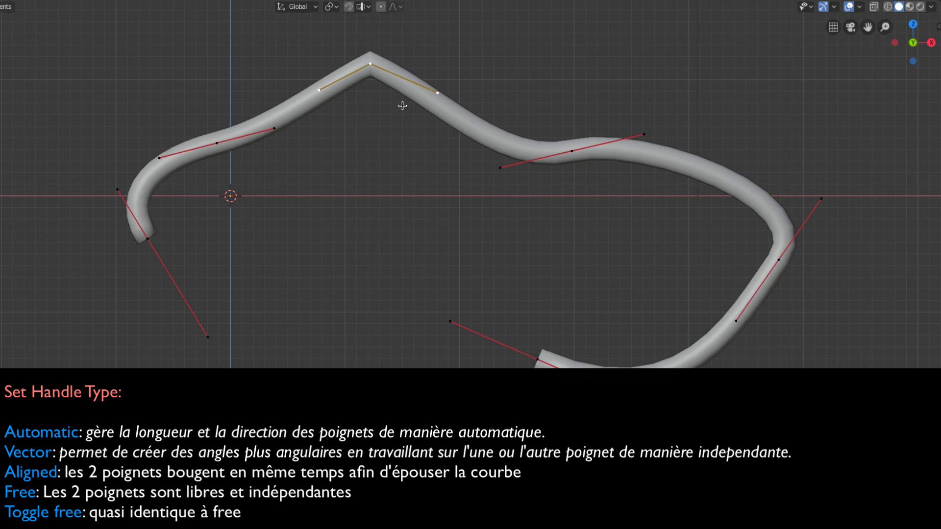
pyautogui.press('v')
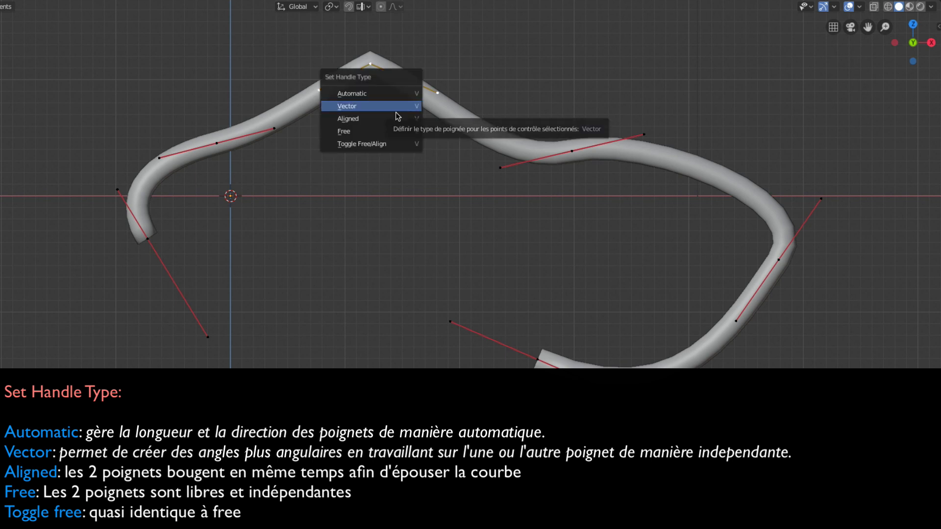
pyautogui.click(395, 119)
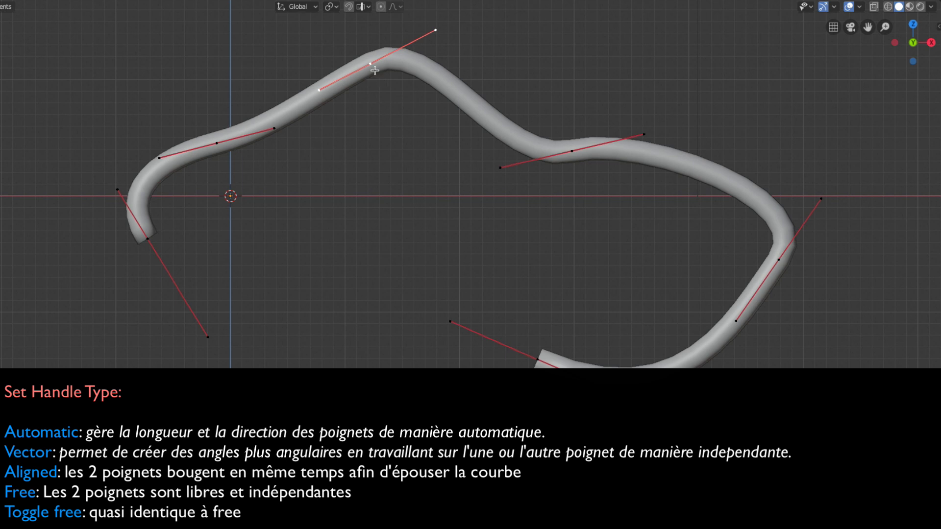
# Set the crest point's handle type to Free, pull its right handle up and outward, and move its left handle down about 0.67 m
pyautogui.press('v')
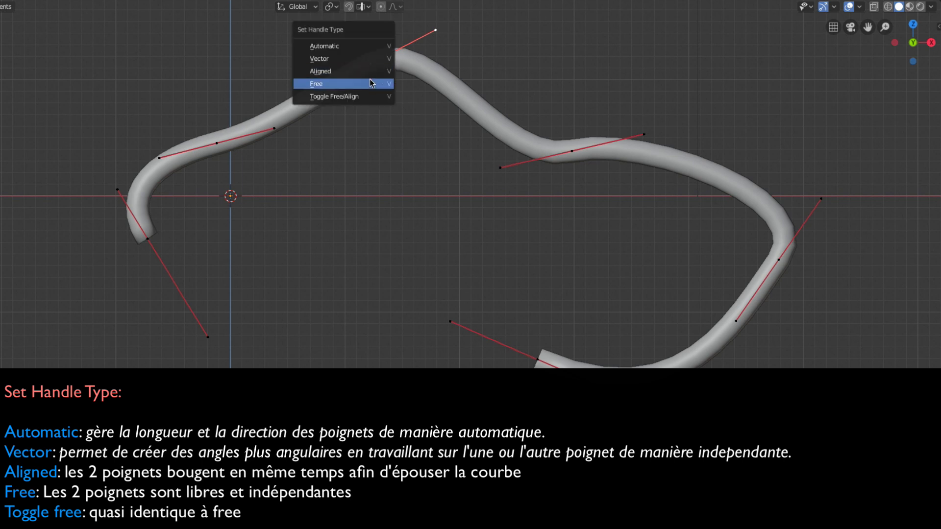
pyautogui.click(369, 79)
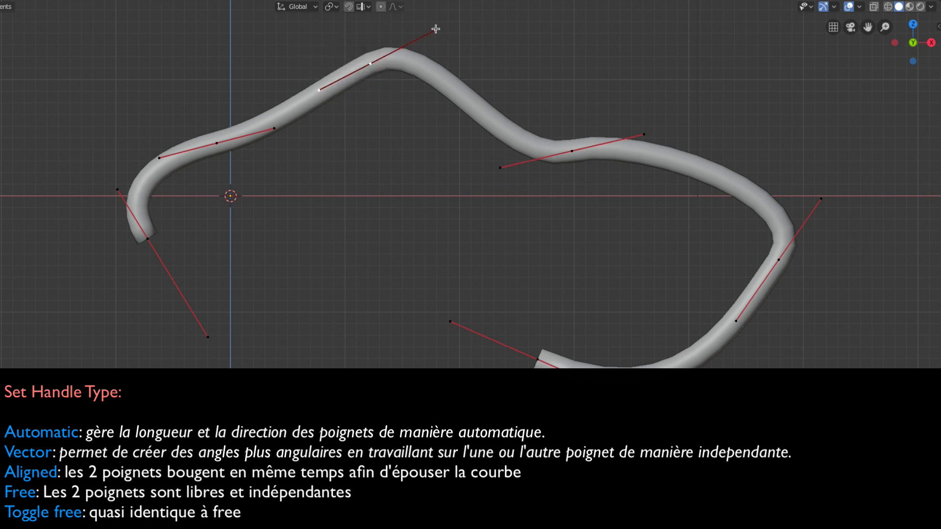
pyautogui.press('g')
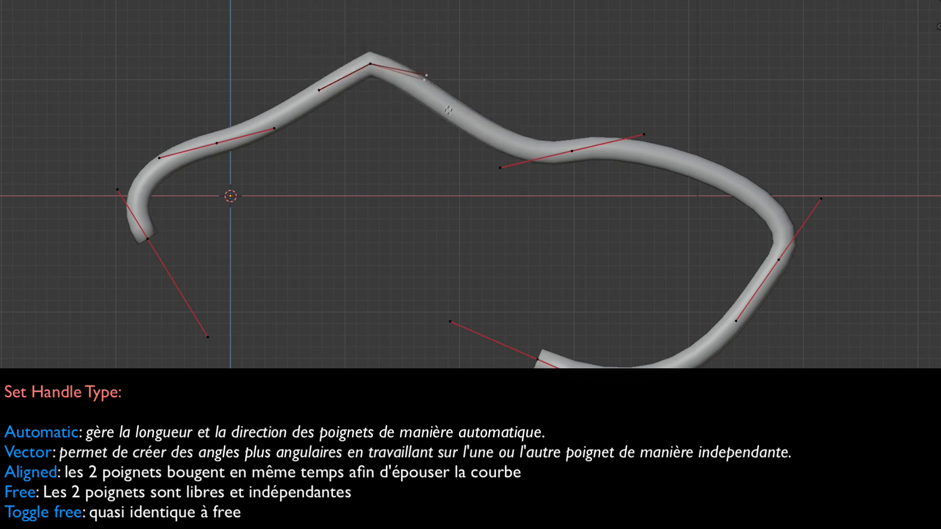
pyautogui.click(517, 24)
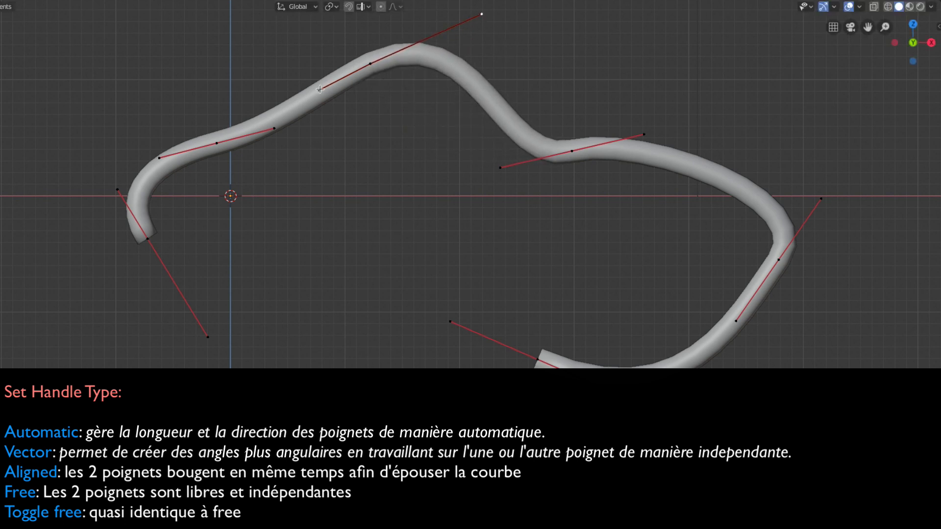
pyautogui.press('g')
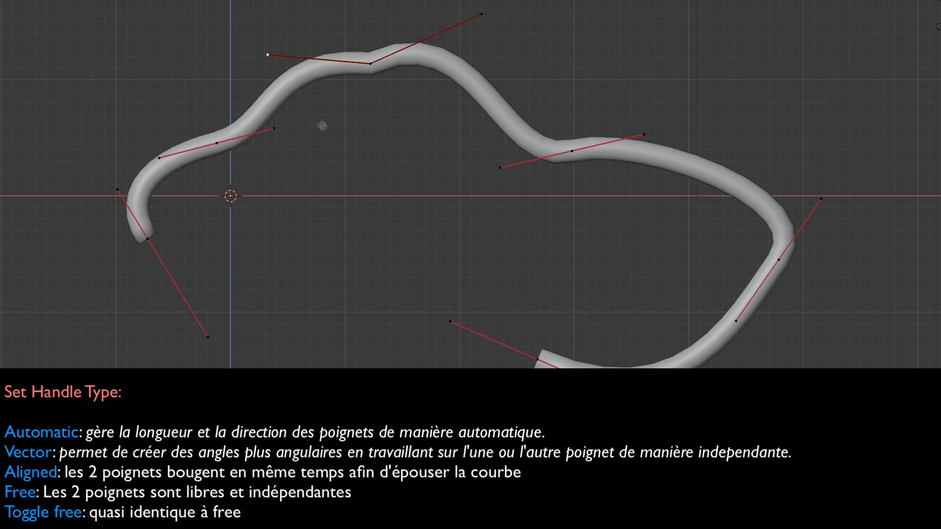
pyautogui.click(381, 232)
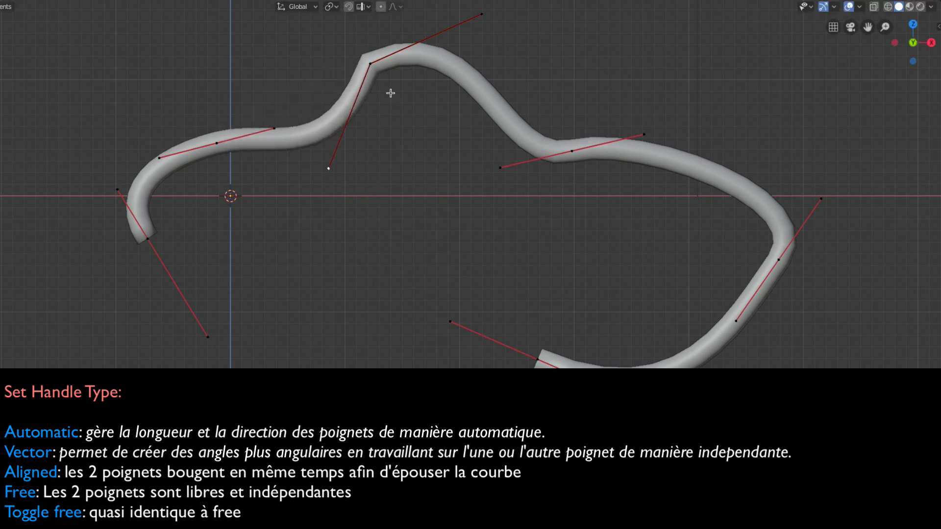
pyautogui.press('v')
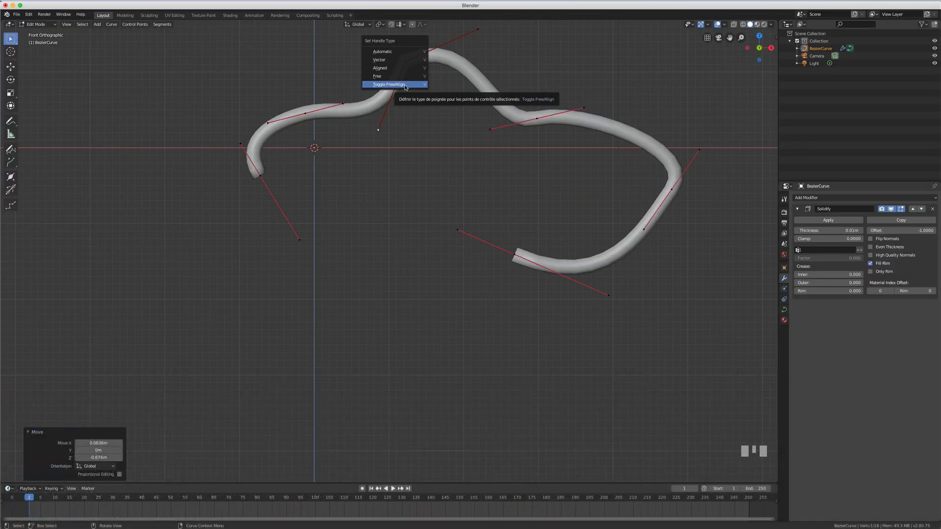
pyautogui.press('Escape')
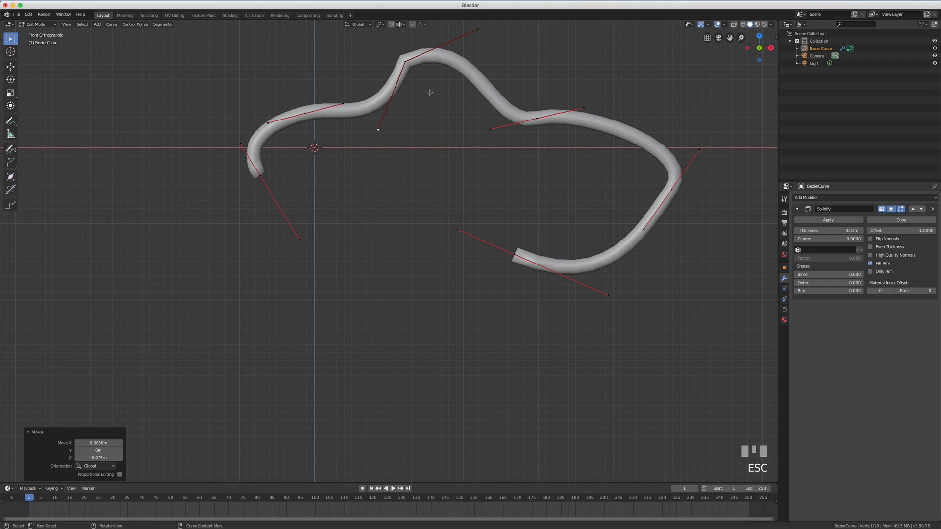
pyautogui.scroll(-1, 443, 128)
pyautogui.scroll(1, 443, 127)
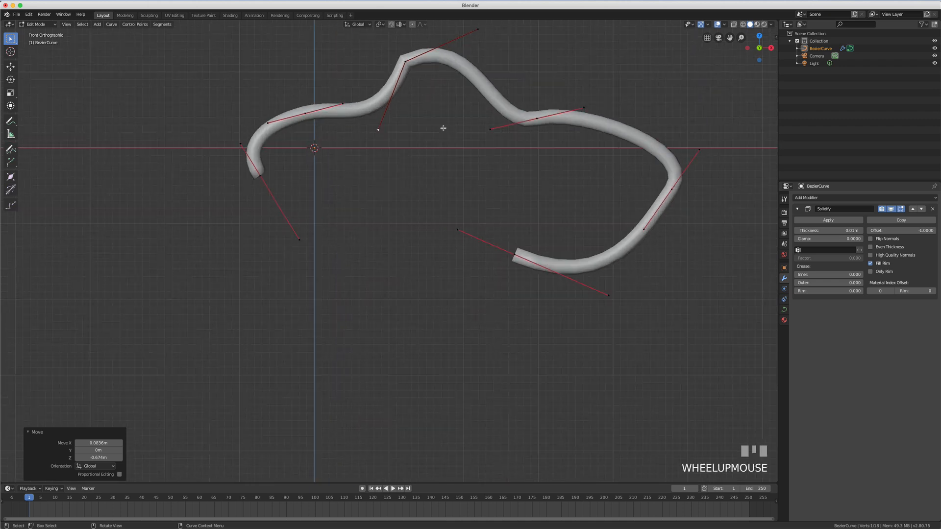
pyautogui.scroll(-1, 443, 128)
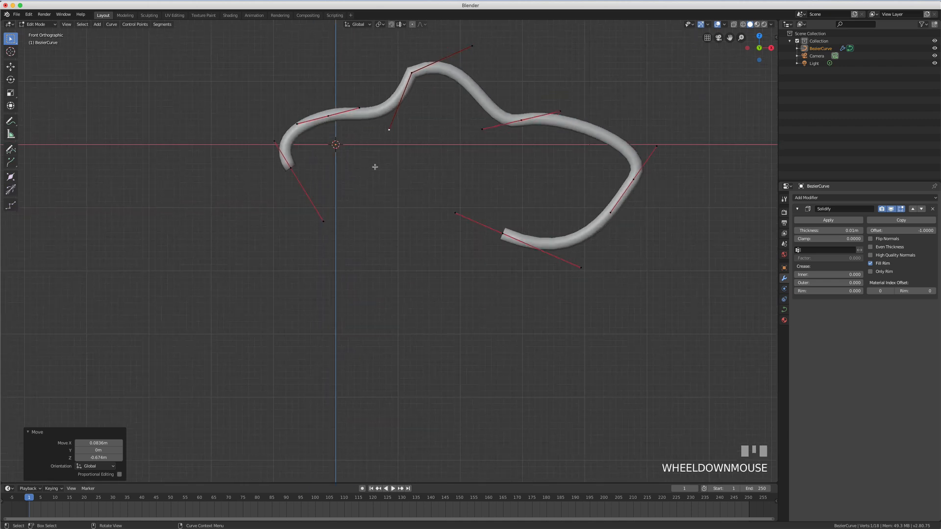
# Select all of the curve's control points and move them up about 1.69 m along Z
pyautogui.press('a')
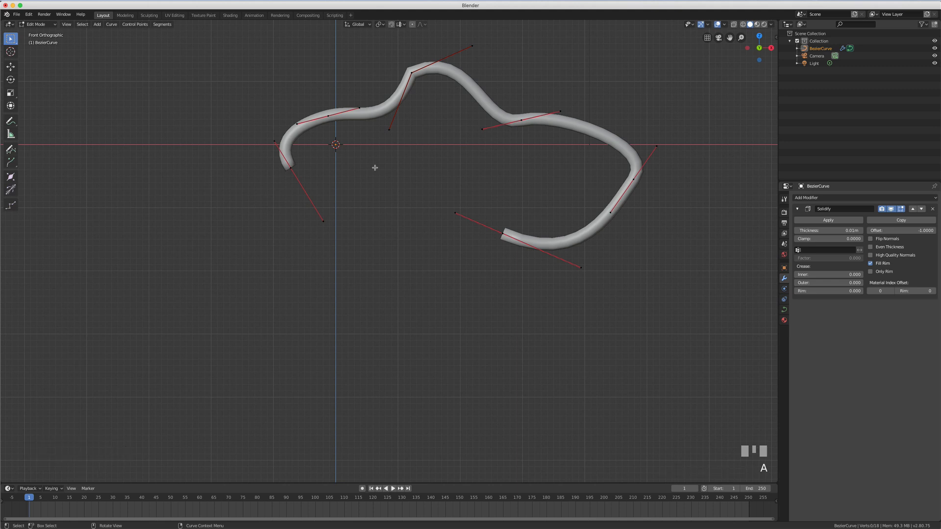
pyautogui.press('b')
pyautogui.moveTo(259, 33); pyautogui.dragTo(693, 301)
pyautogui.press('g')
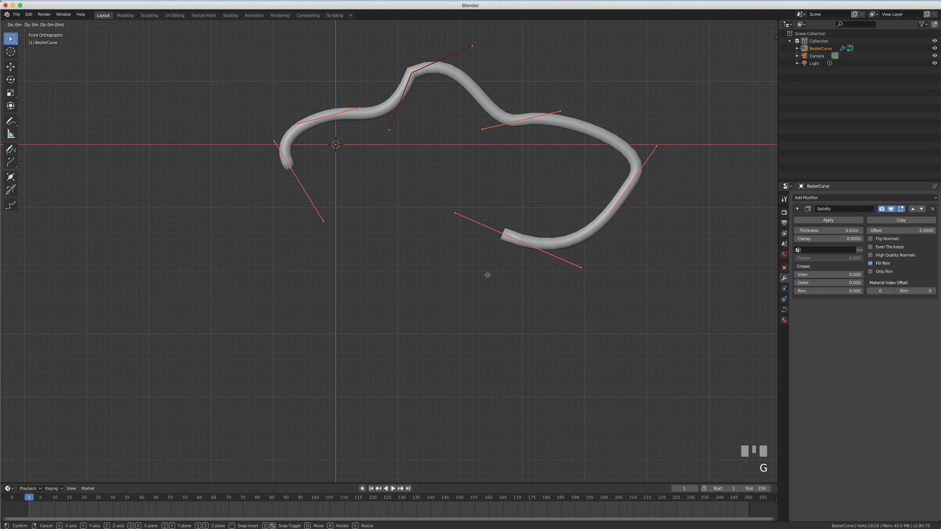
pyautogui.press('z')
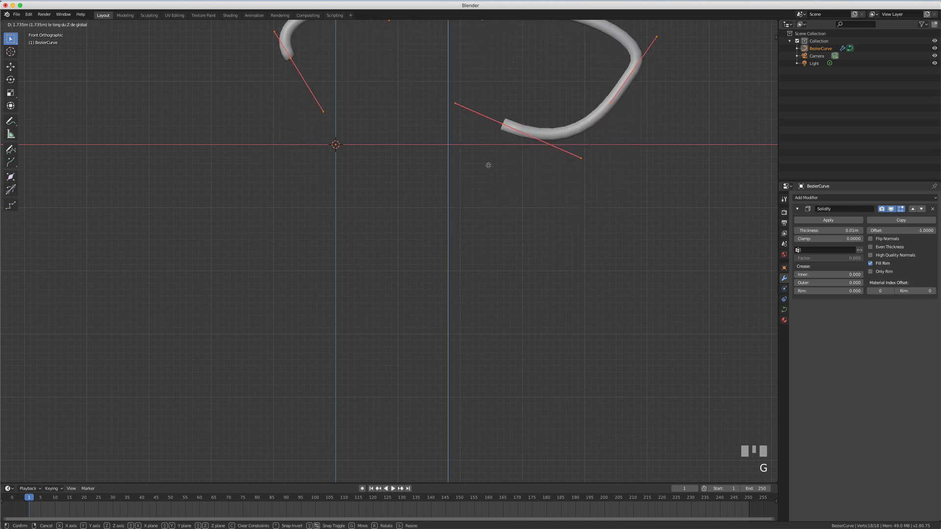
pyautogui.click(488, 168)
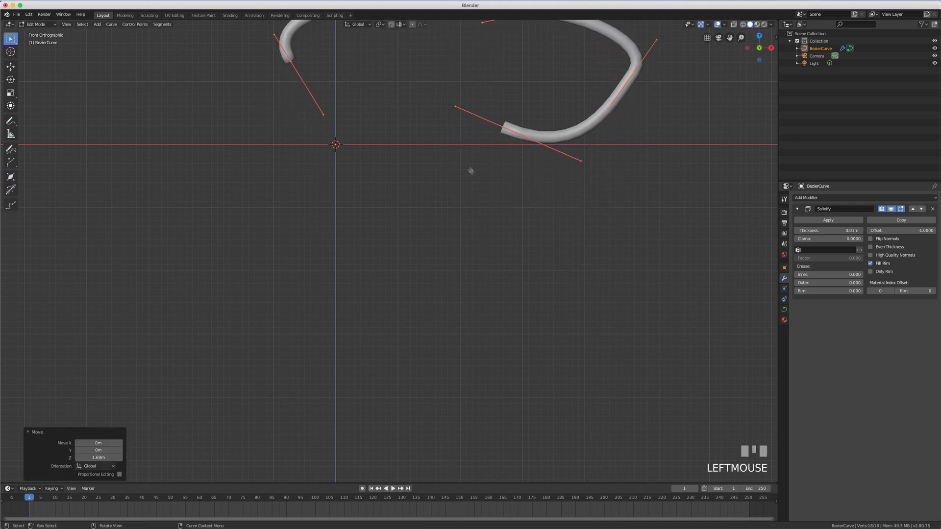
pyautogui.keyDown('shift'); pyautogui.moveTo(424, 152); pyautogui.dragTo(355, 251, button='middle'); pyautogui.keyUp('shift')
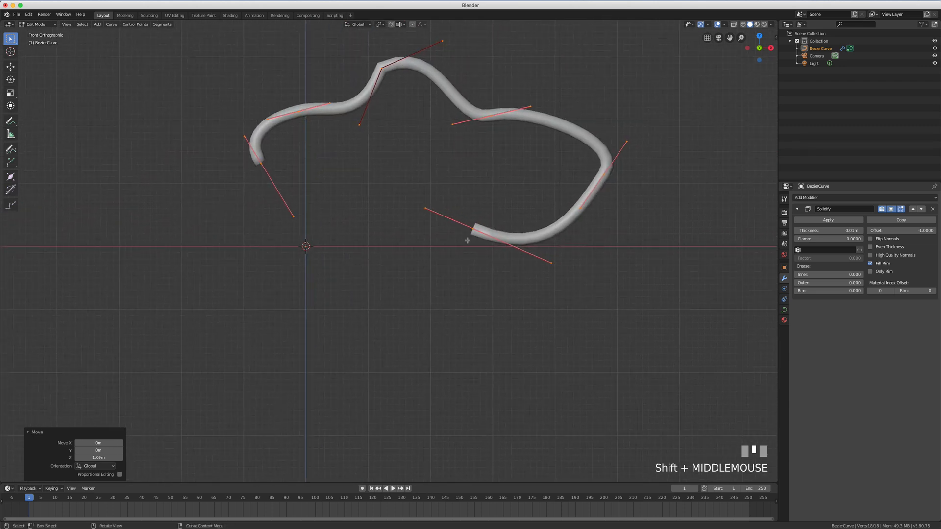
# Delete the end control point at the curve's lower right as a vertex
pyautogui.click(471, 229)
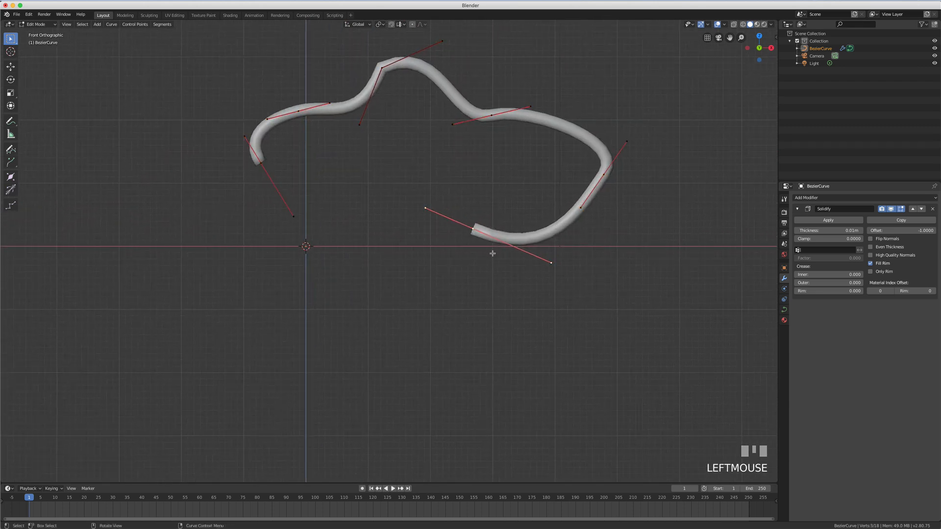
pyautogui.press('x')
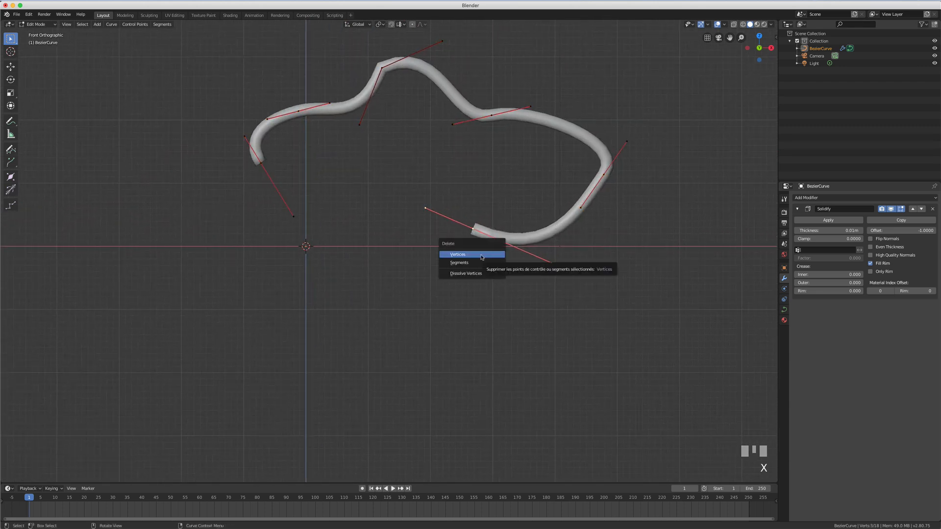
pyautogui.click(477, 253)
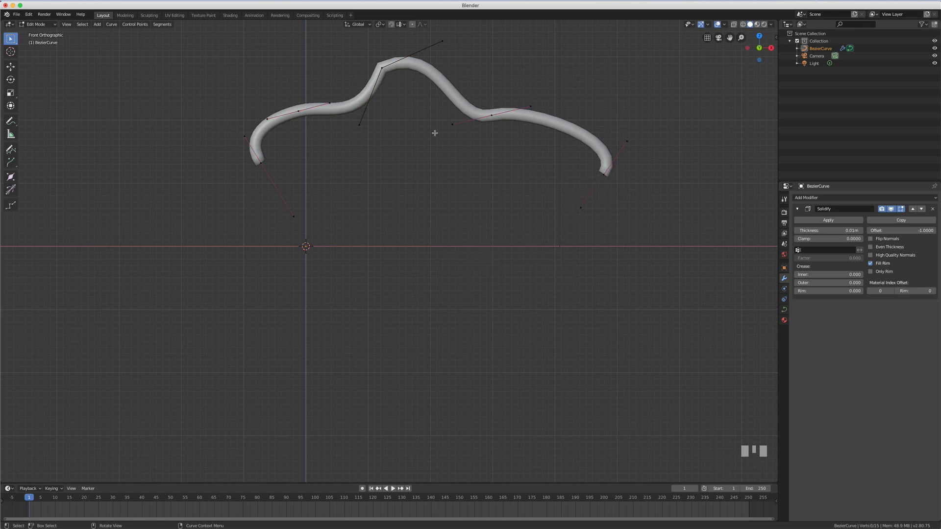
# Select all remaining control points and move the curve down along Z until its ends sit just above the X axis
pyautogui.press('a')
pyautogui.press('g')
pyautogui.press('z')
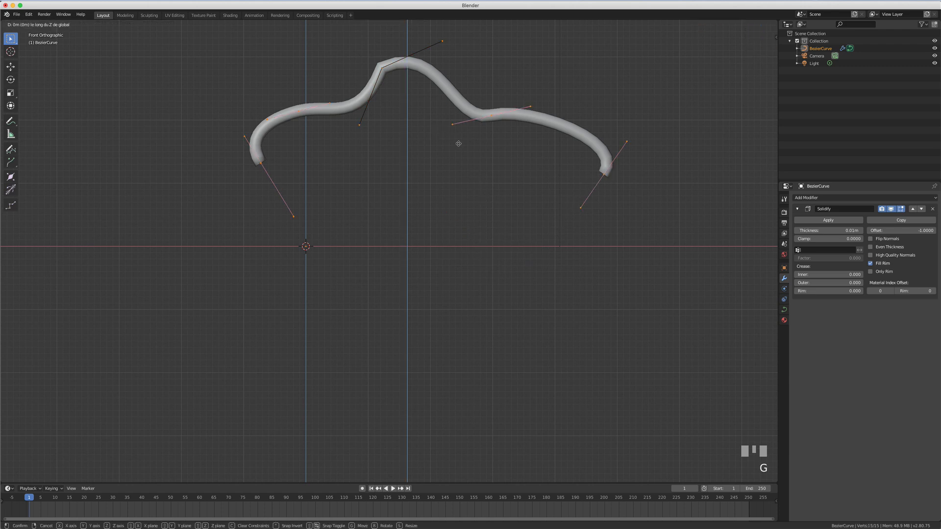
pyautogui.click(454, 209)
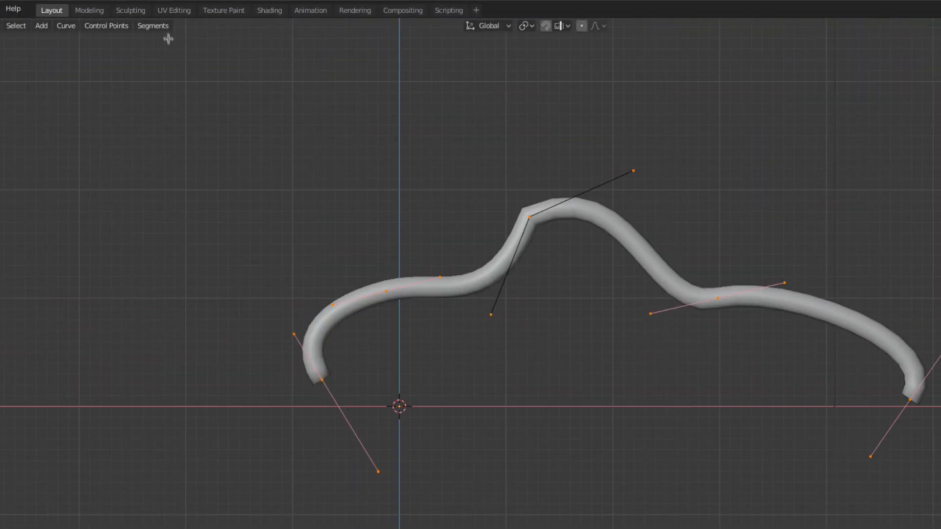
pyautogui.click(161, 27)
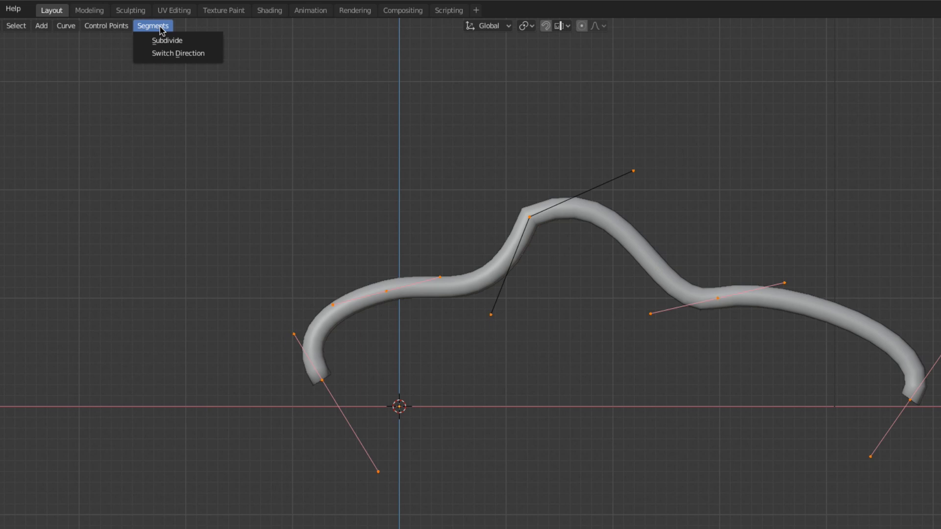
pyautogui.moveTo(108, 28)
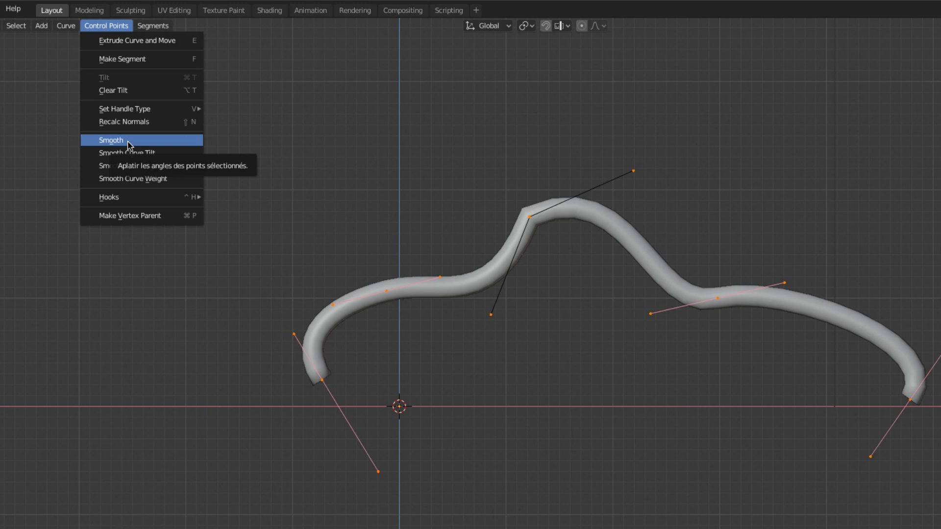
pyautogui.moveTo(65, 26)
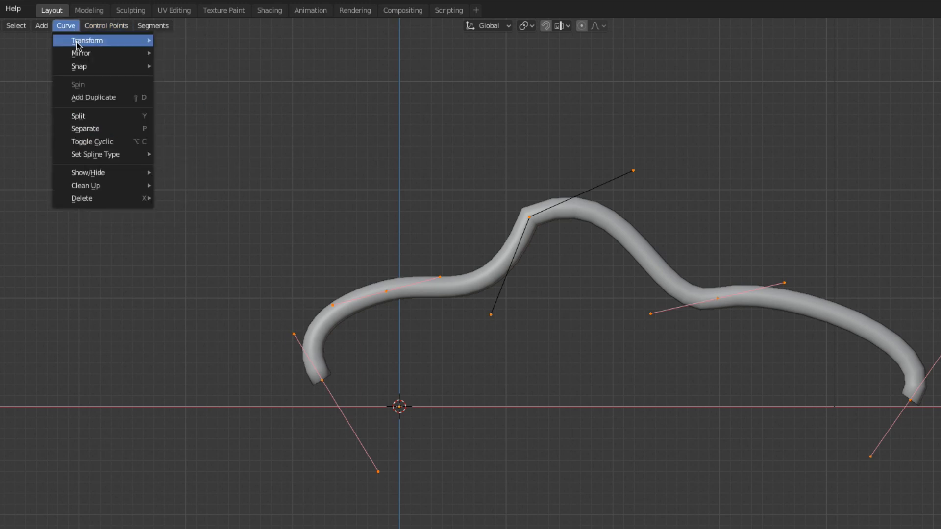
pyautogui.moveTo(82, 55)
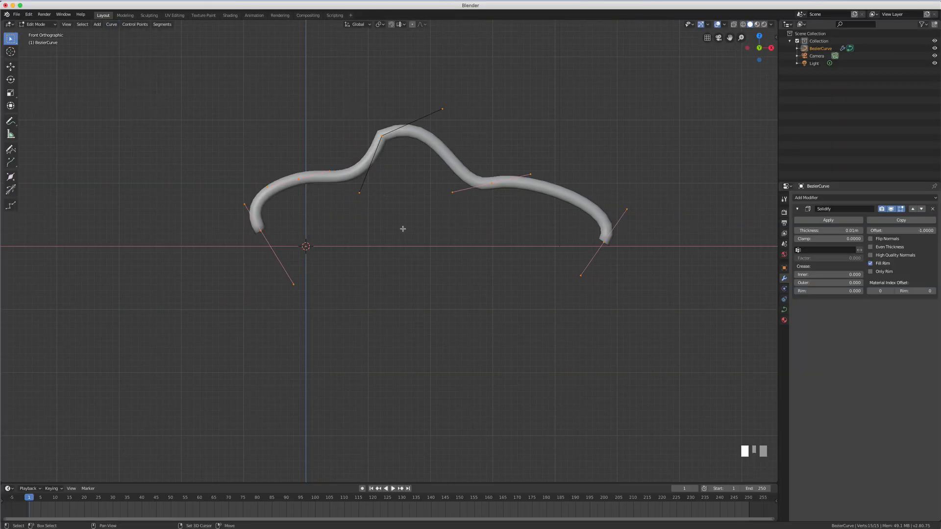
# Duplicate the curve about 2.25 m down along Z and mirror the copy along the global Z axis
pyautogui.hotkey('shift', 'd')
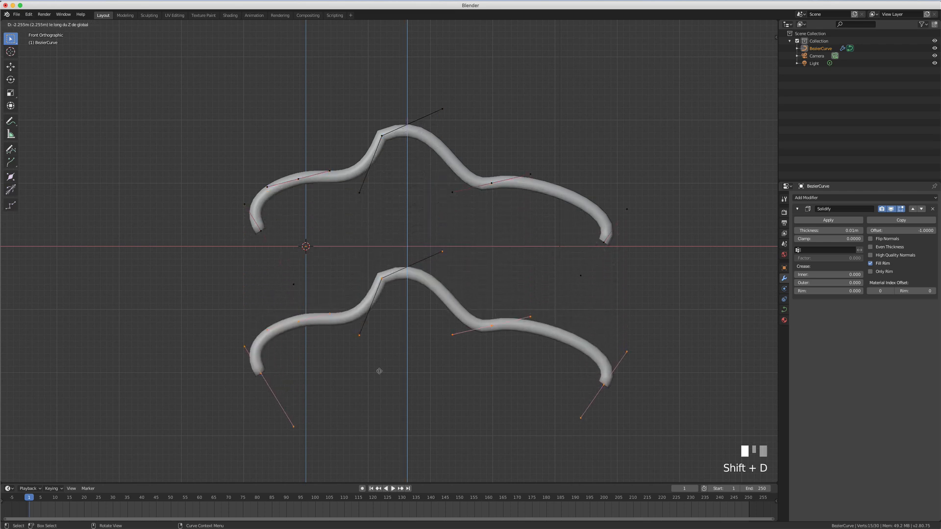
pyautogui.click(436, 313)
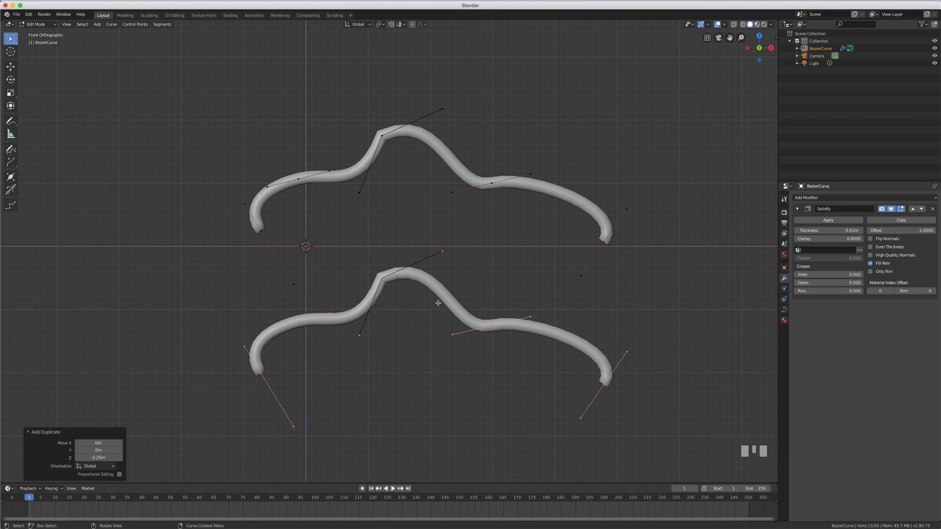
pyautogui.hotkey('ctrl', 'm')
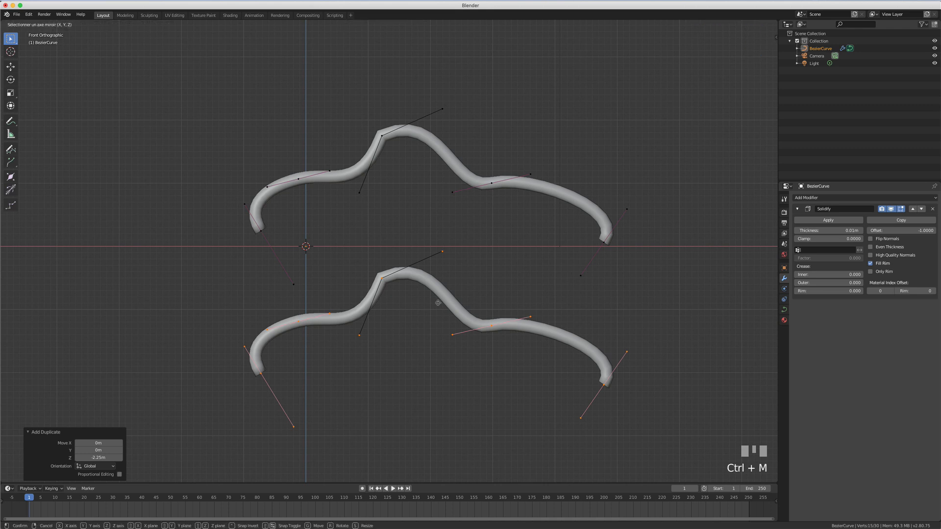
pyautogui.press('z')
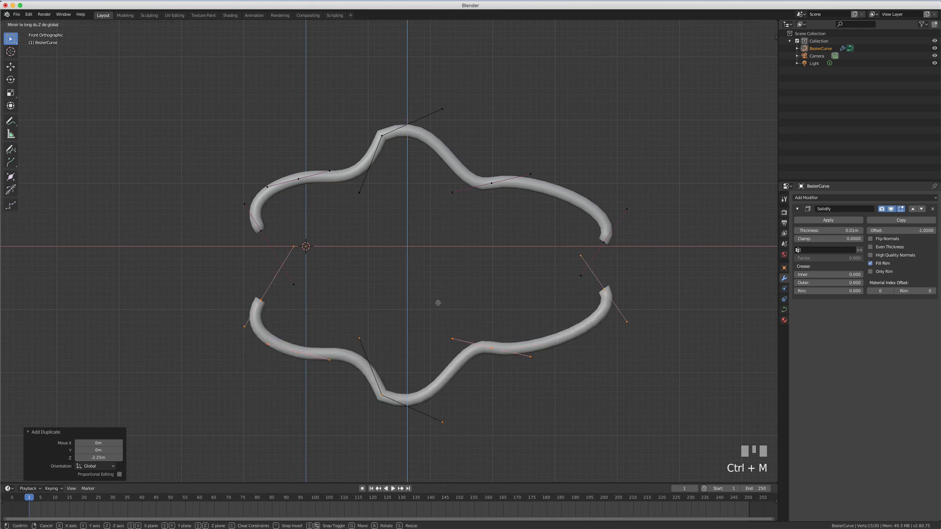
pyautogui.press('Return')
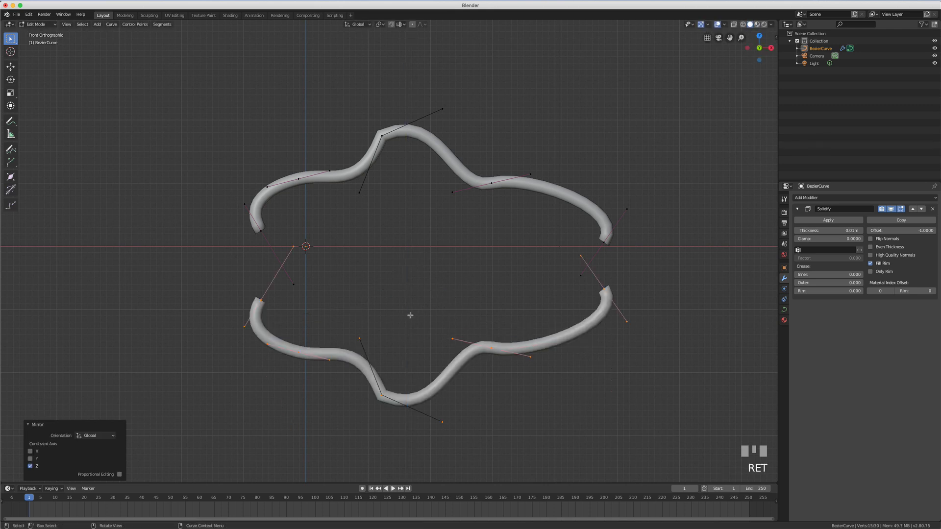
# Move the mirrored lower copy up about 0.573 m along Z, closer to the original curve
pyautogui.scroll(2, 261, 255)
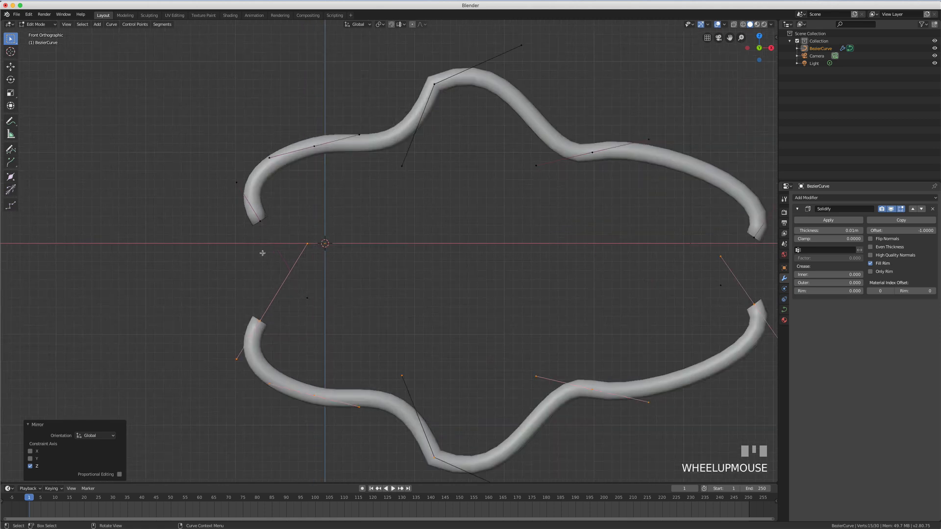
pyautogui.scroll(-2, 407, 313)
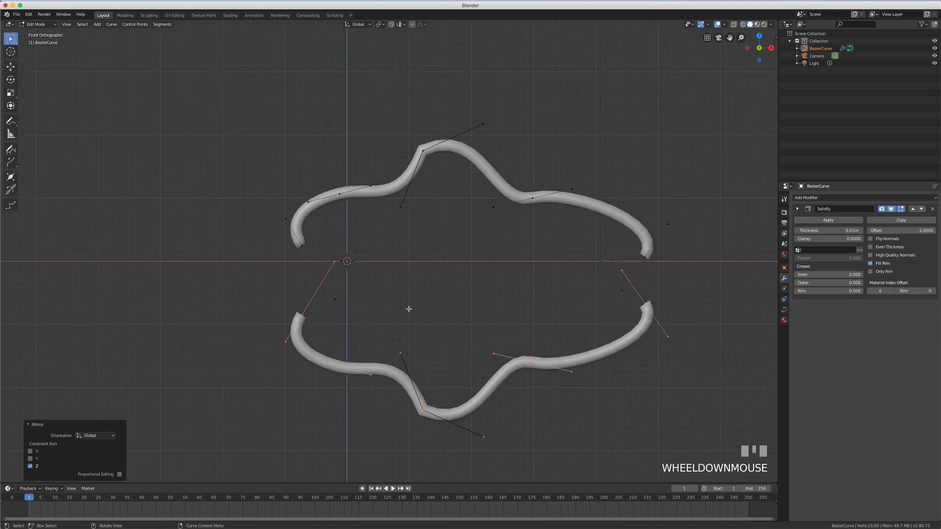
pyautogui.press('g')
pyautogui.press('z')
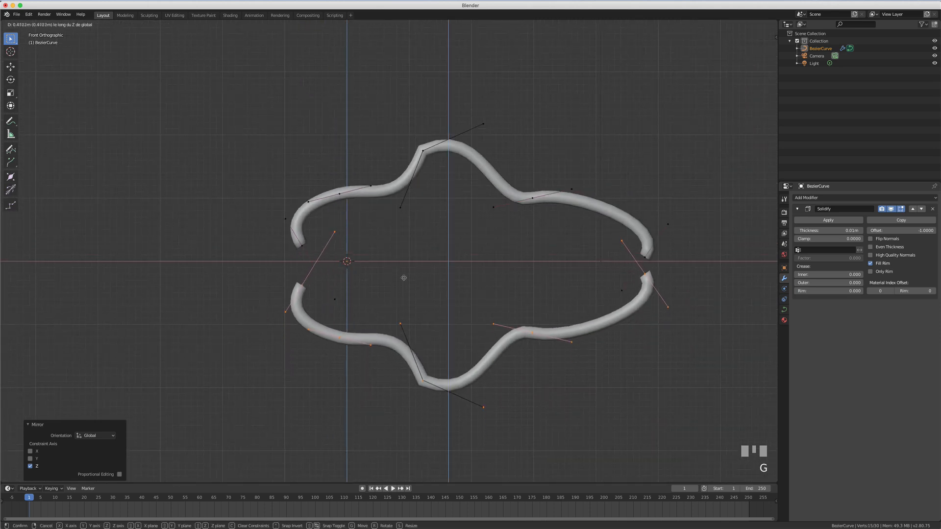
pyautogui.click(405, 274)
# Join the upper and lower curves' left end points with a segment
pyautogui.scroll(4, 288, 247)
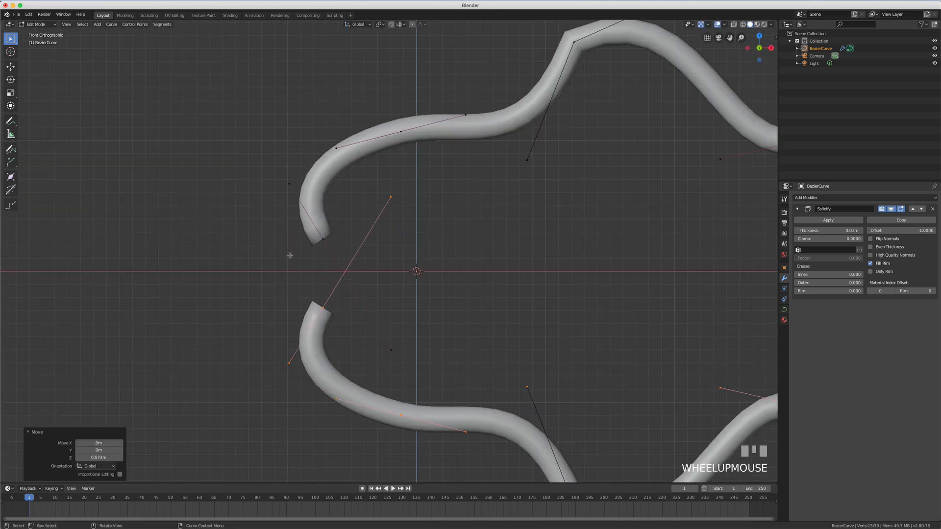
pyautogui.click(322, 241)
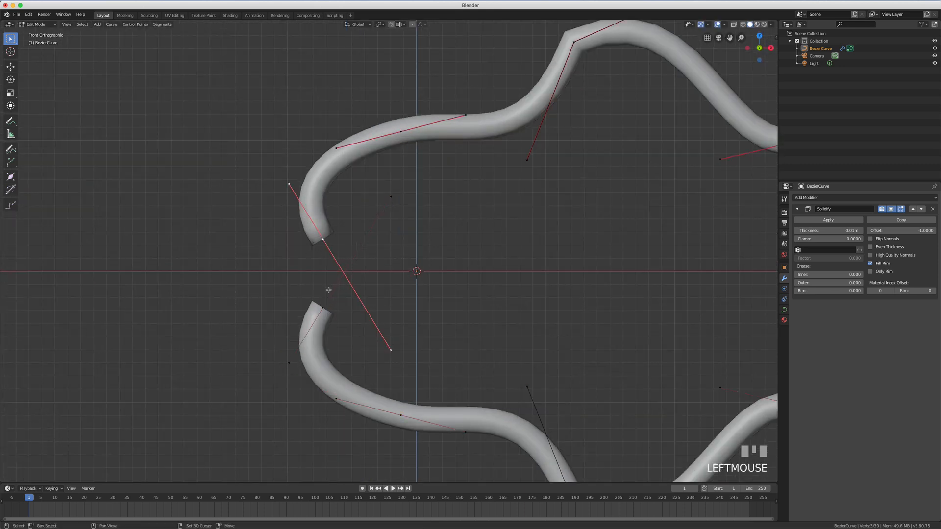
pyautogui.keyDown('shift'); pyautogui.click(323, 308); pyautogui.keyUp('shift')
pyautogui.press('f')
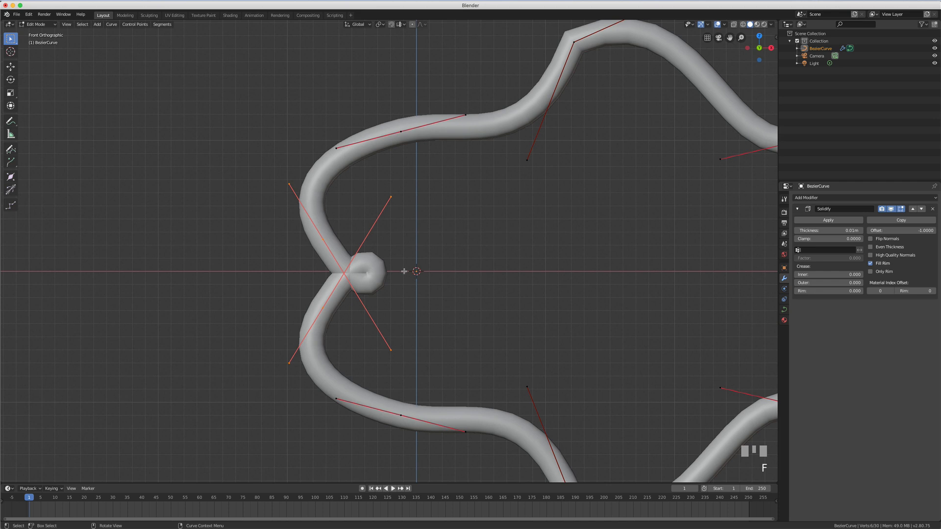
# Connect the upper and lower curves' right end points with a segment to close the outline
pyautogui.scroll(-4, 405, 269)
pyautogui.keyDown('shift'); pyautogui.moveTo(550, 269); pyautogui.dragTo(249, 266, button='middle'); pyautogui.keyUp('shift')
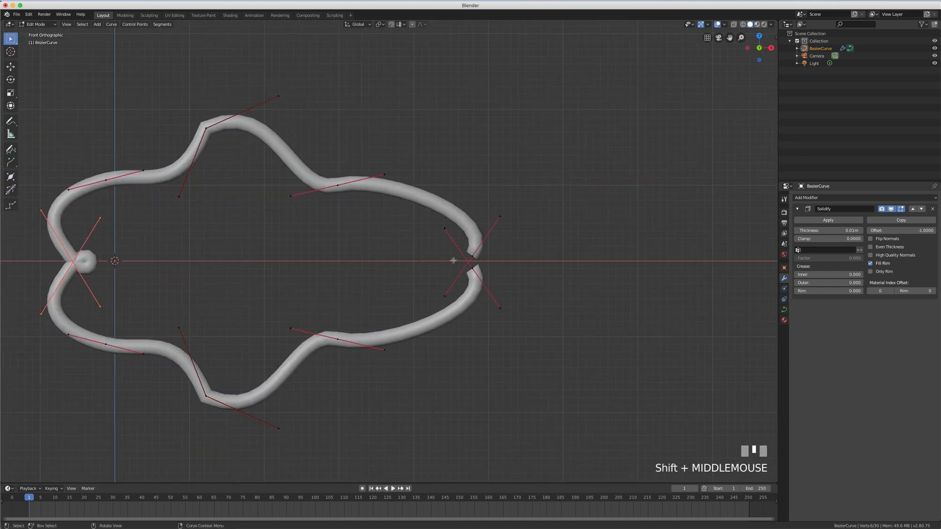
pyautogui.scroll(7, 472, 259)
pyautogui.click(468, 246)
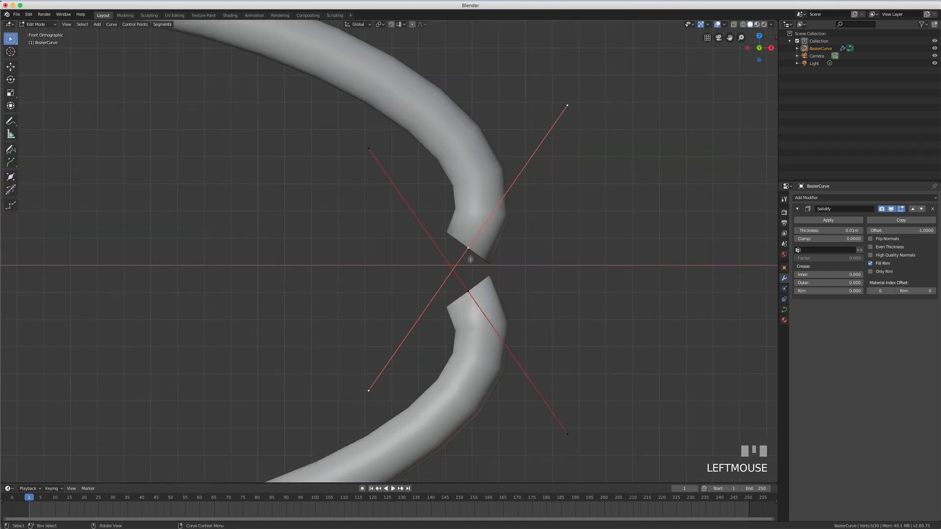
pyautogui.keyDown('shift'); pyautogui.click(467, 291); pyautogui.keyUp('shift')
pyautogui.press('f')
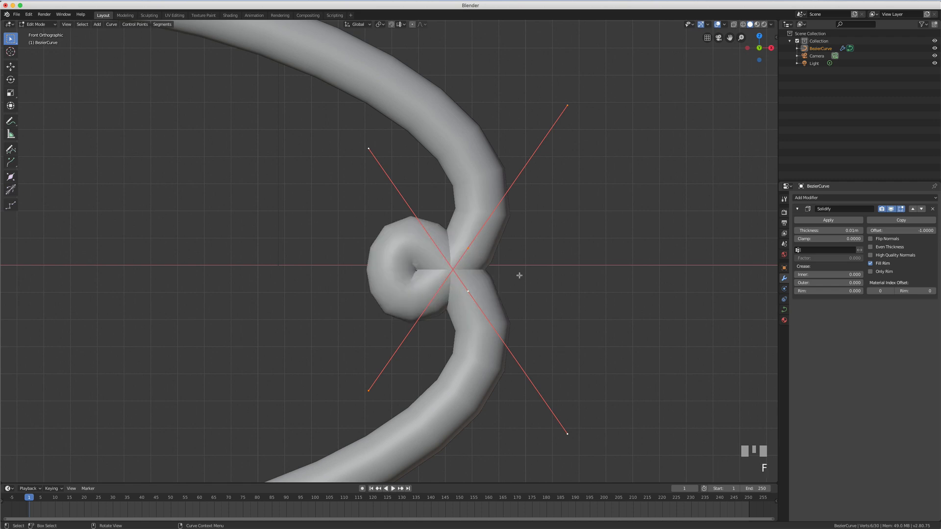
# Delete the lower control point at the right junction as a vertex to remove the loop there
pyautogui.scroll(-2, 519, 275)
pyautogui.scroll(2, 519, 275)
pyautogui.click(469, 291)
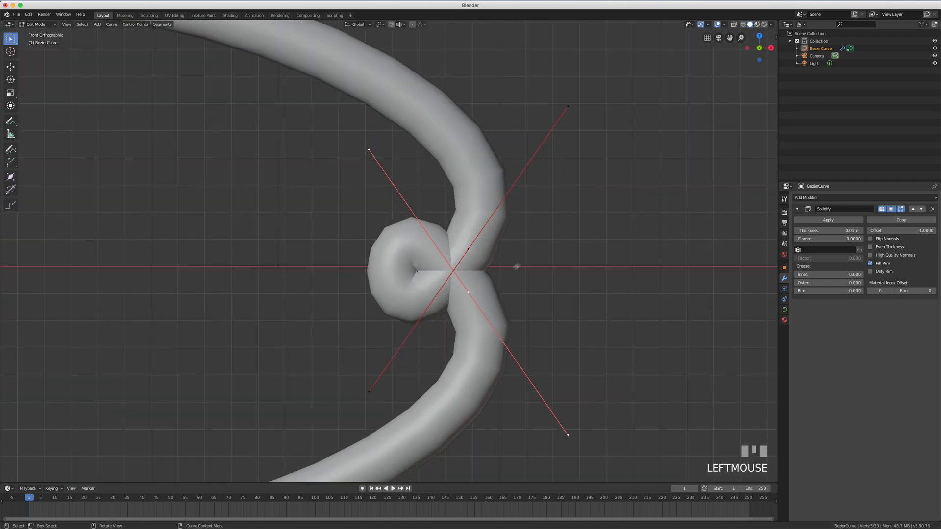
pyautogui.click(468, 251)
pyautogui.click(468, 292)
pyautogui.press('x')
pyautogui.click(510, 271)
pyautogui.scroll(-2, 514, 269)
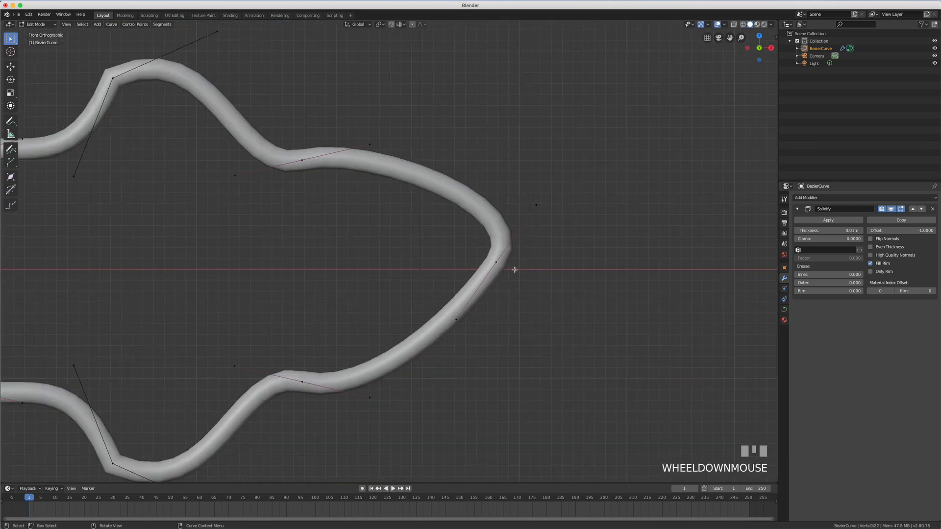
# Delete the lower control point at the left junction as a vertex to remove its loop
pyautogui.scroll(-3, 514, 269)
pyautogui.scroll(8, 223, 274)
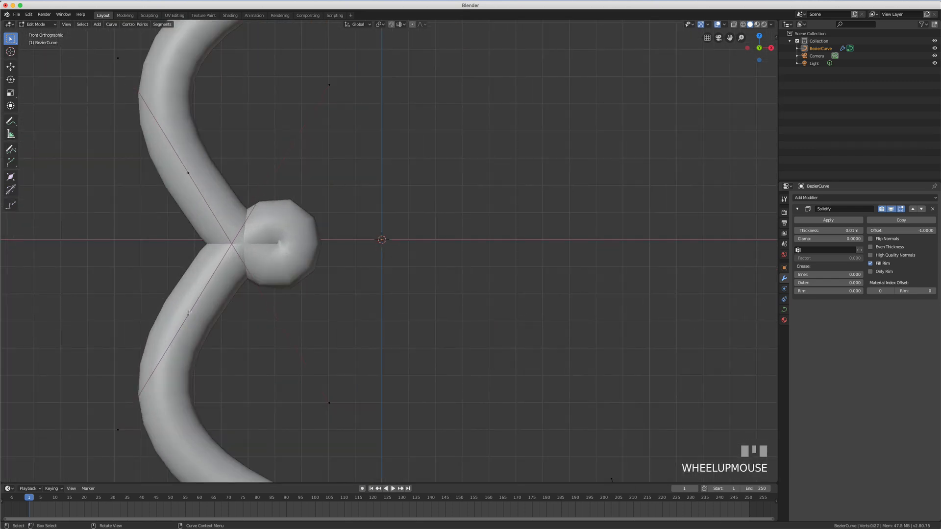
pyautogui.click(189, 313)
pyautogui.press('x')
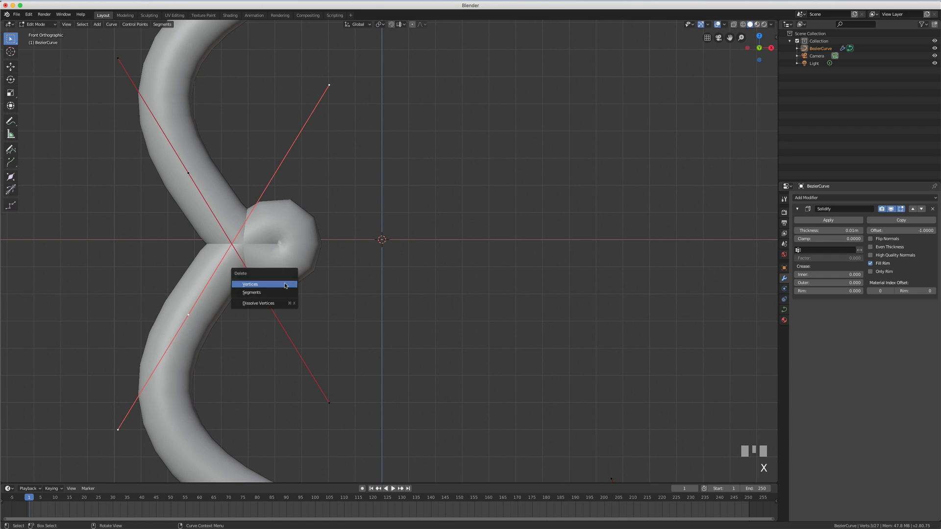
pyautogui.click(285, 277)
pyautogui.scroll(-4, 325, 269)
pyautogui.scroll(-2, 571, 225)
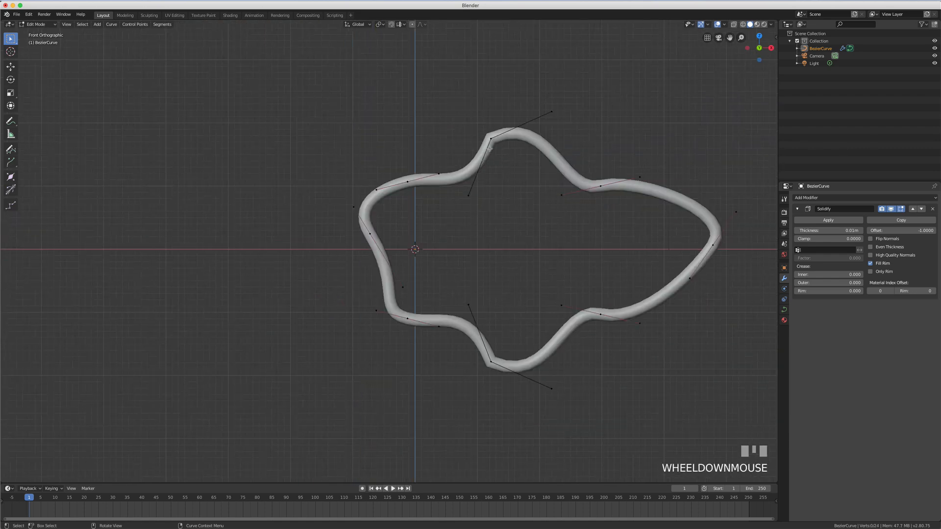
pyautogui.keyDown('shift'); pyautogui.moveTo(637, 279); pyautogui.dragTo(502, 303, button='middle'); pyautogui.keyUp('shift')
pyautogui.keyDown('shift'); pyautogui.scroll(1, 501, 302); pyautogui.keyUp('shift')
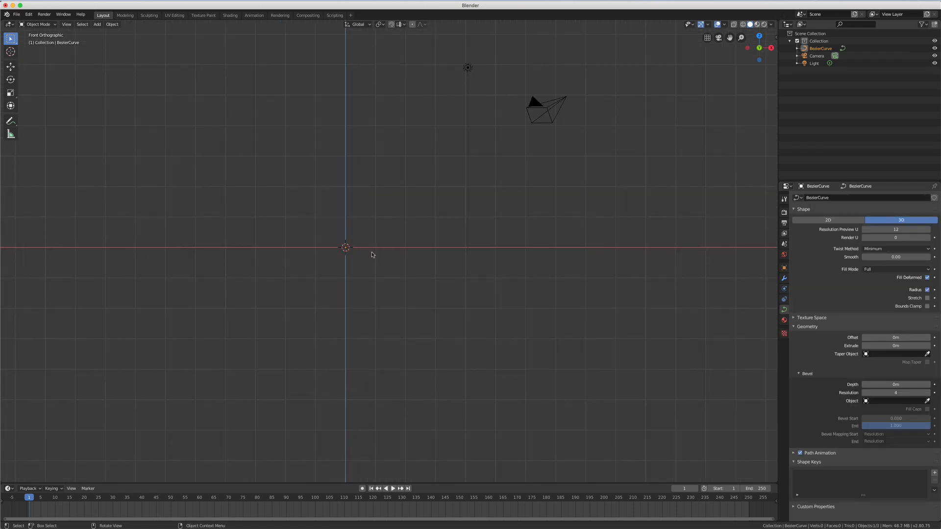
# Add the reference image Trombonnes.jpg from the 47 - Curves folder to the front view
pyautogui.hotkey('shift', 'a')
pyautogui.moveTo(352, 324)
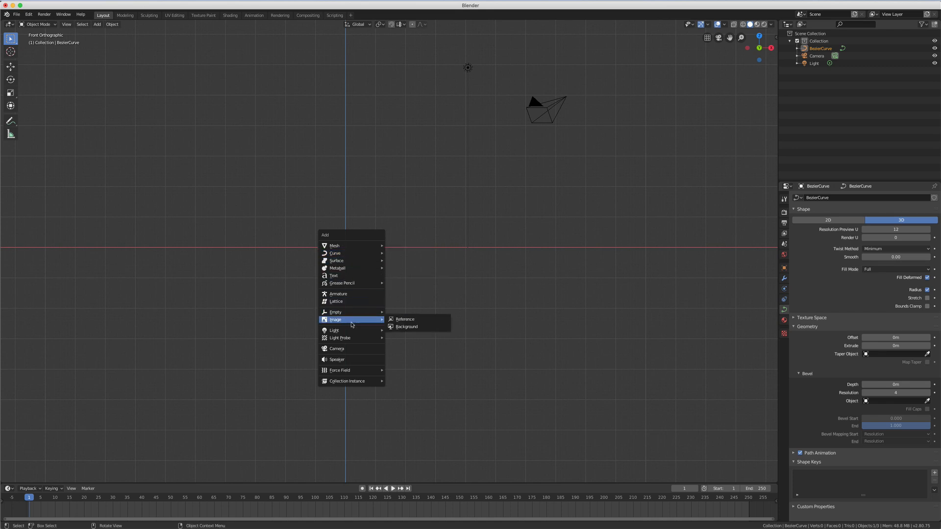
pyautogui.click(405, 319)
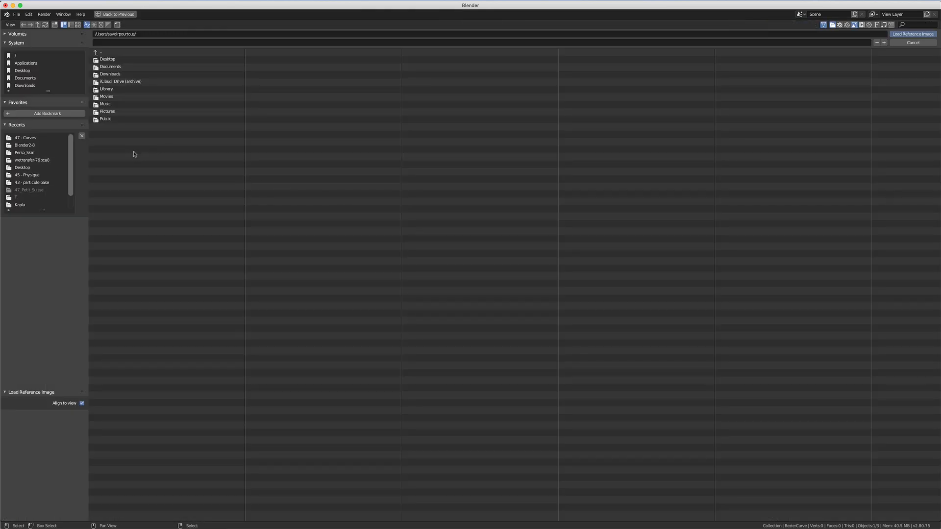
pyautogui.click(25, 138)
pyautogui.click(506, 78)
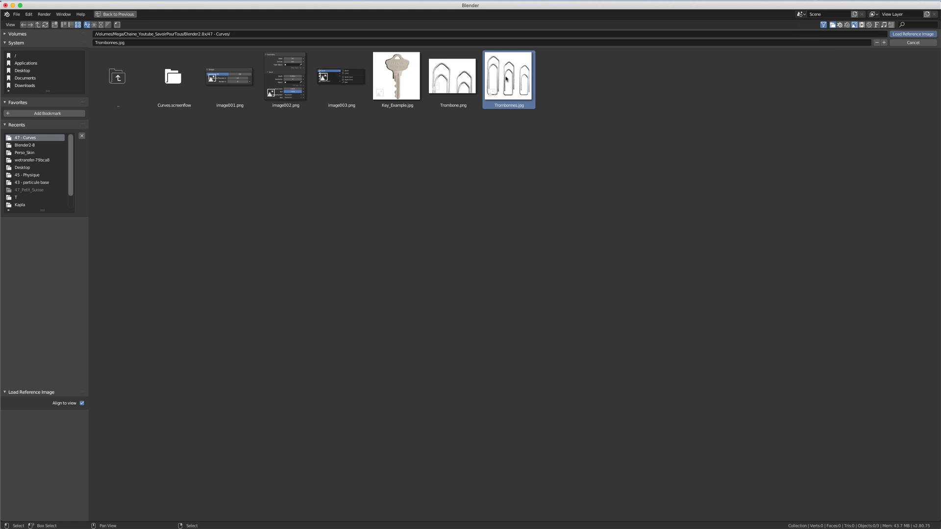
pyautogui.click(916, 36)
pyautogui.scroll(2, 394, 223)
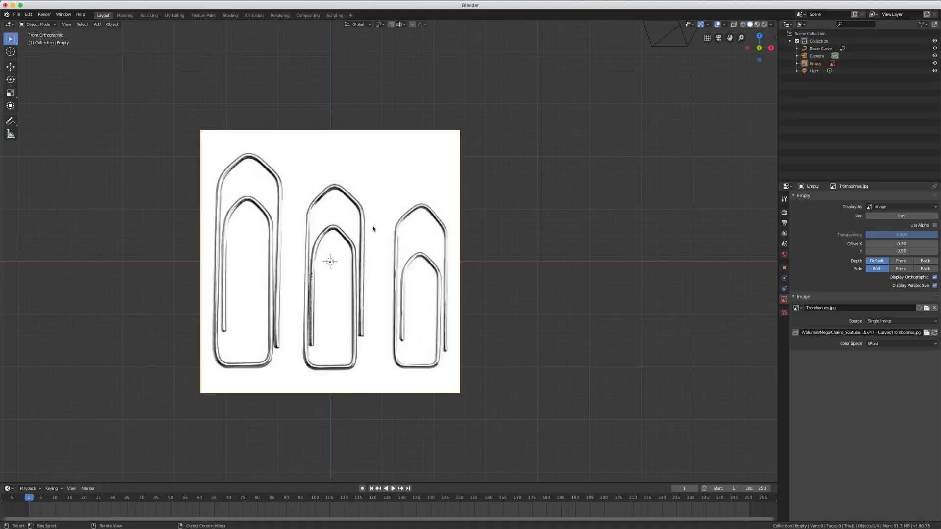
# Enable alpha on the paper clip reference image and set its transparency to 0.236
pyautogui.scroll(-2, 375, 226)
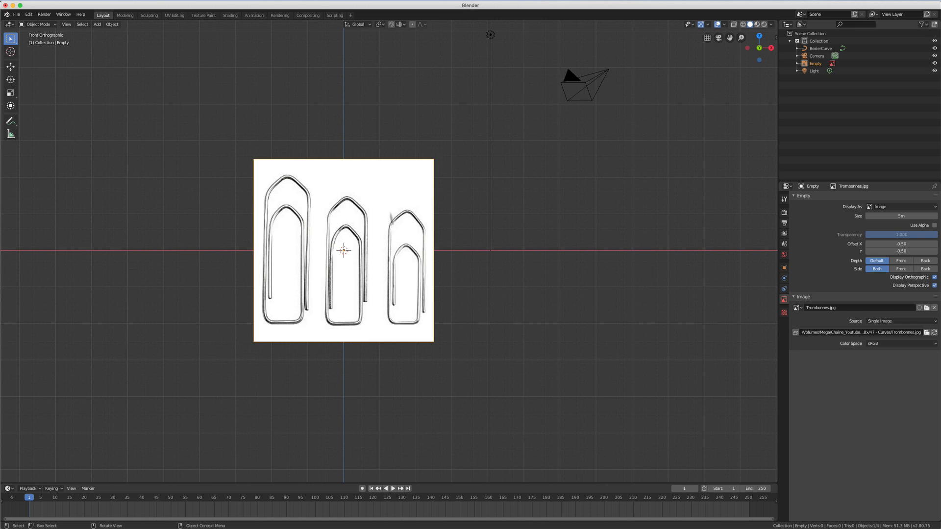
pyautogui.keyDown('shift'); pyautogui.moveTo(390, 215); pyautogui.dragTo(467, 195, button='middle'); pyautogui.keyUp('shift')
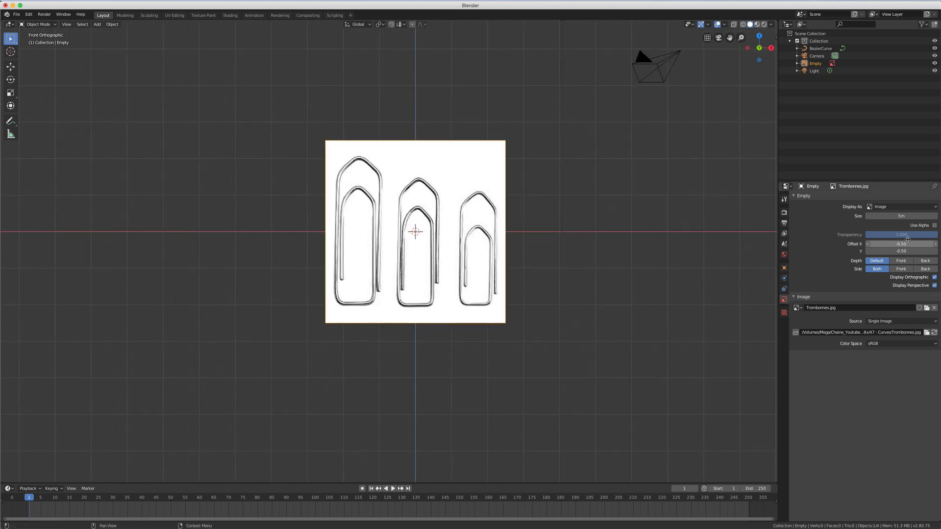
pyautogui.click(933, 225)
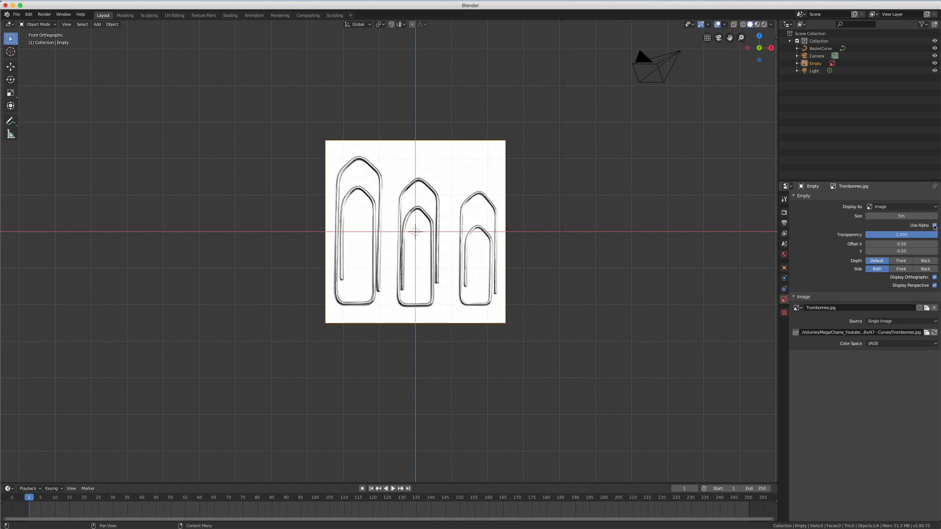
pyautogui.moveTo(934, 235); pyautogui.dragTo(885, 235)
pyautogui.scroll(3, 477, 239)
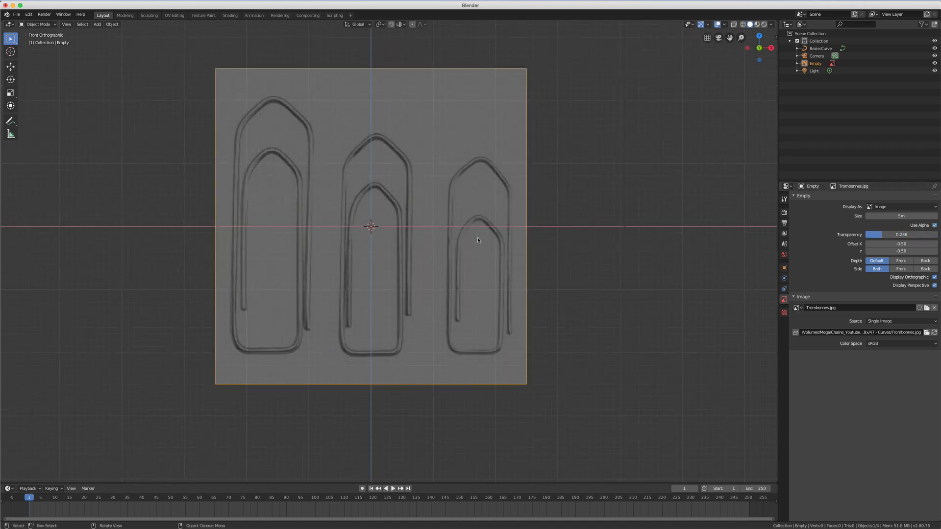
pyautogui.keyDown('shift'); pyautogui.moveTo(386, 233); pyautogui.dragTo(460, 254, button='middle'); pyautogui.keyUp('shift')
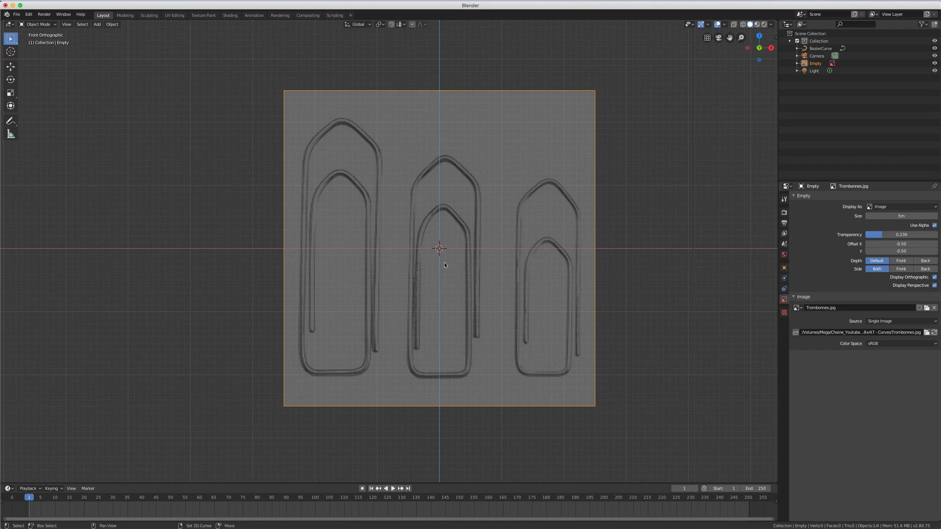
# Add a Bezier curve at the origin and align it to the view
pyautogui.hotkey('shift', 'a')
pyautogui.moveTo(433, 190)
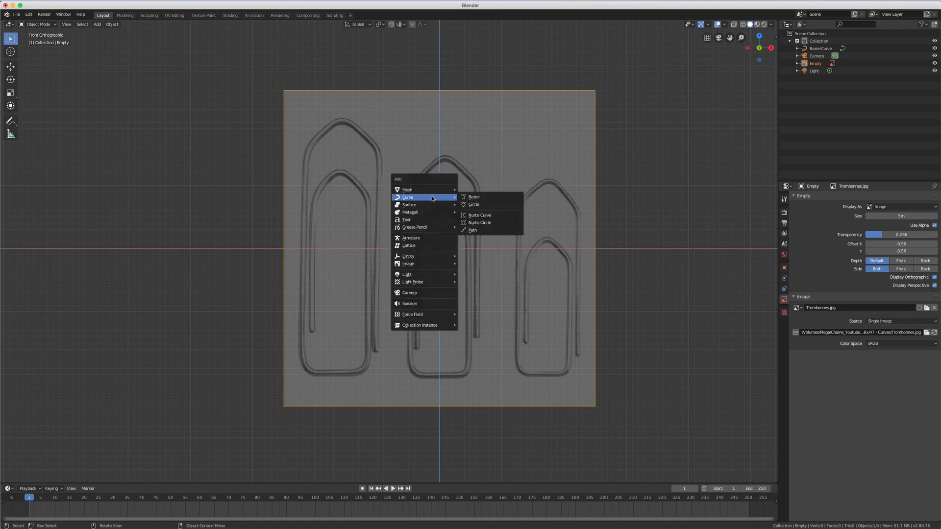
pyautogui.click(471, 197)
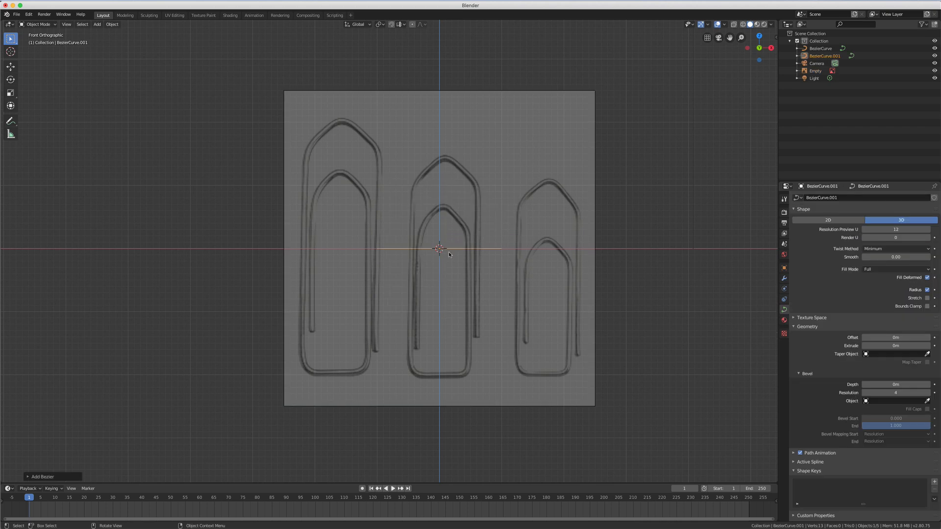
pyautogui.scroll(1, 450, 254)
pyautogui.click(57, 477)
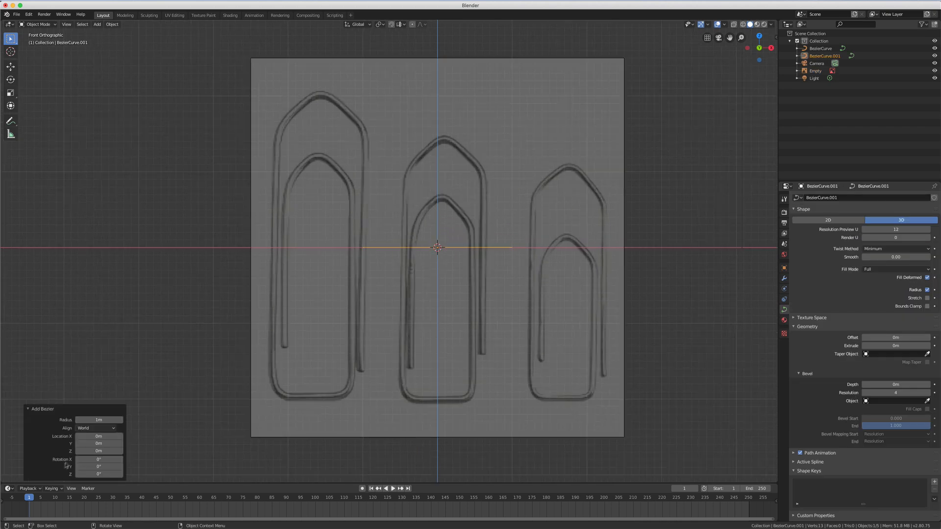
pyautogui.click(95, 428)
pyautogui.click(89, 445)
# Delete all control points of the new Bezier curve, keeping the empty curve object
pyautogui.press('Tab')
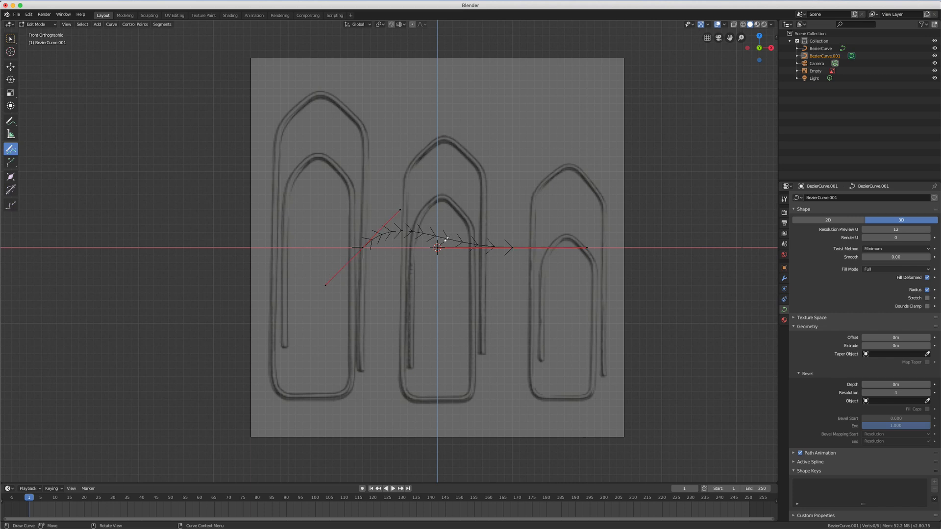
pyautogui.press('x')
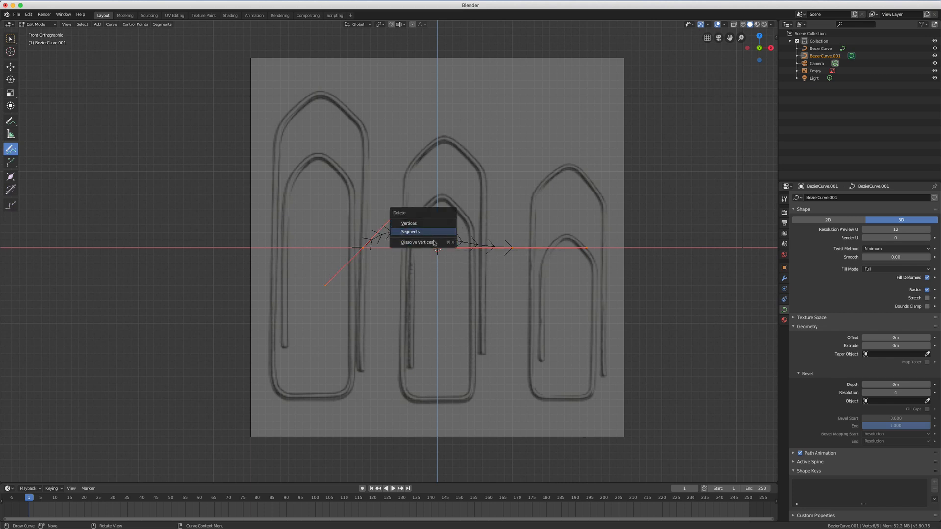
pyautogui.click(434, 243)
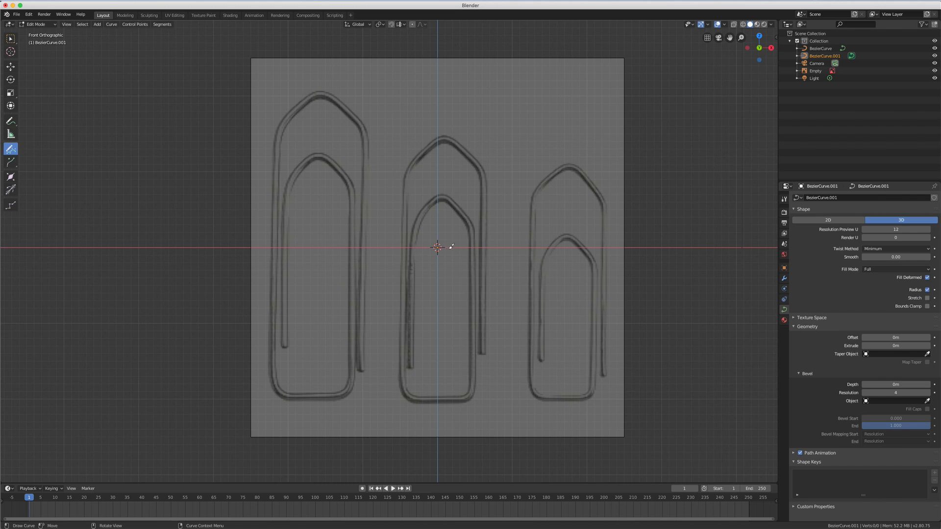
pyautogui.press('Tab')
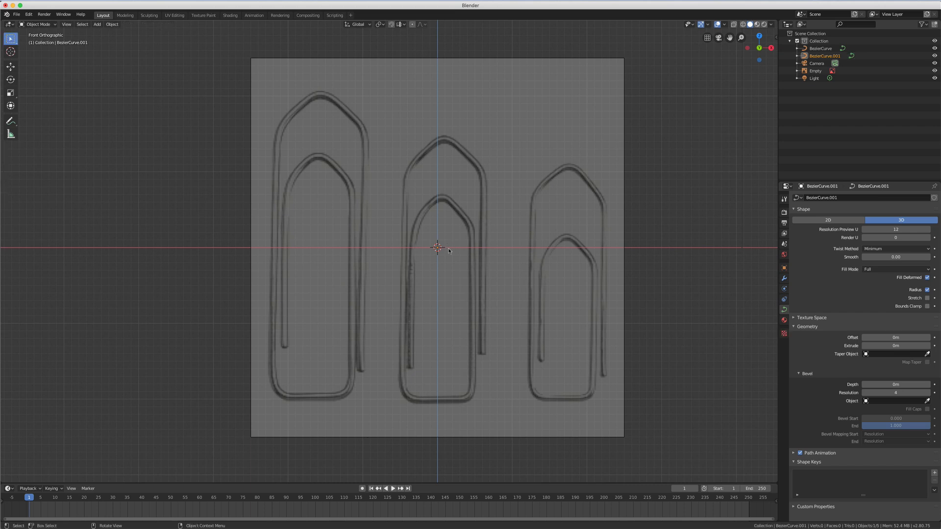
# Trace the middle paper clip freehand with the Draw tool, from its inner wire end to its outer end
pyautogui.press('Tab')
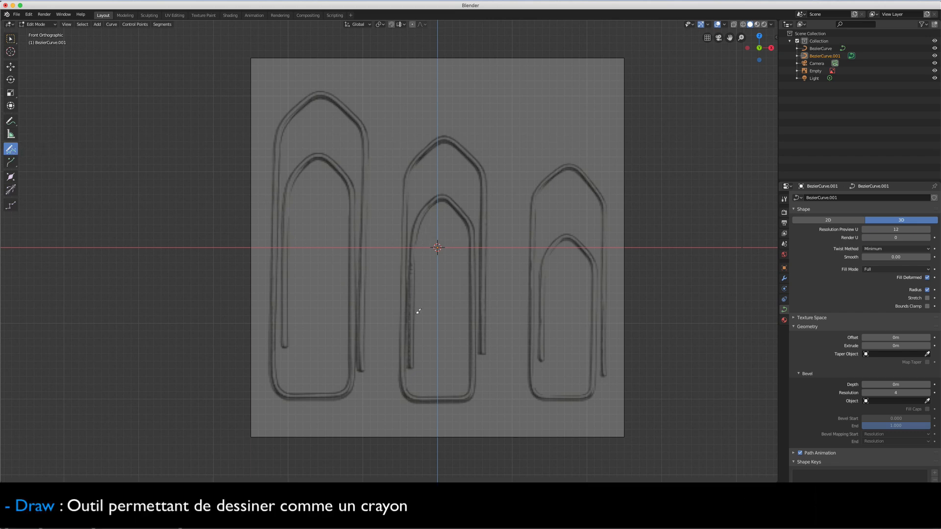
pyautogui.moveTo(411, 367); pyautogui.dragTo(413, 350)
pyautogui.moveTo(414, 311)
pyautogui.mouseDown()
pyautogui.moveTo(423, 222)
pyautogui.moveTo(447, 198)
pyautogui.moveTo(464, 219)
pyautogui.moveTo(471, 263)
pyautogui.moveTo(471, 360)
pyautogui.moveTo(458, 398)
pyautogui.moveTo(409, 393)
pyautogui.moveTo(403, 238)
pyautogui.moveTo(415, 163)
pyautogui.moveTo(440, 142)
pyautogui.moveTo(460, 146)
pyautogui.moveTo(479, 168)
pyautogui.moveTo(487, 351)
pyautogui.mouseUp()
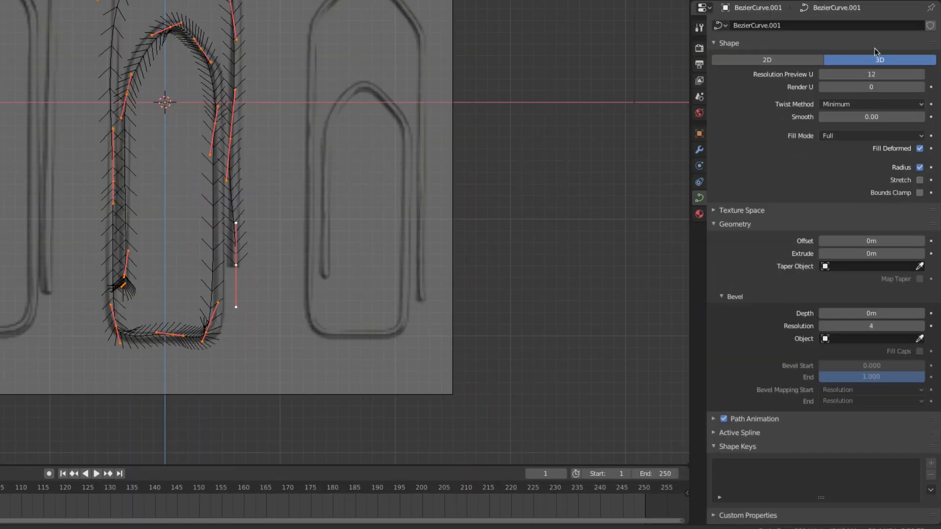
# Switch the traced curve's shape to 2D and set its bevel depth to 0.05 m
pyautogui.click(778, 61)
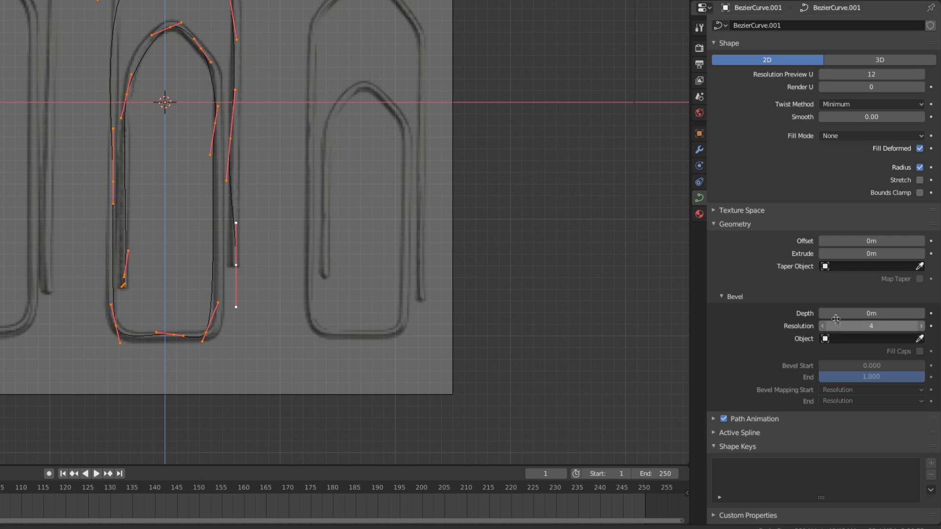
pyautogui.moveTo(871, 313); pyautogui.dragTo(881, 313)
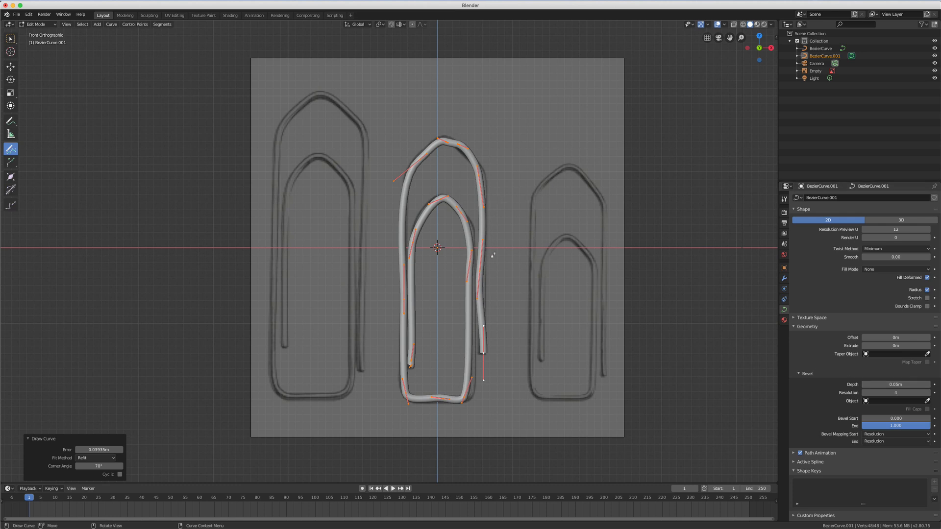
# Switch to the Select tool and set the handles of the outer loop's top control point to Vector
pyautogui.scroll(2, 492, 255)
pyautogui.scroll(-2, 494, 256)
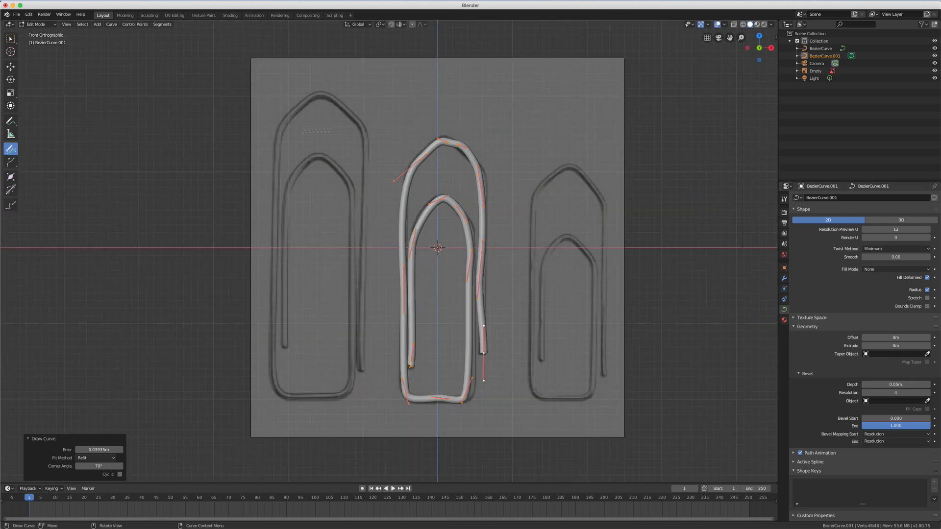
pyautogui.scroll(4, 447, 135)
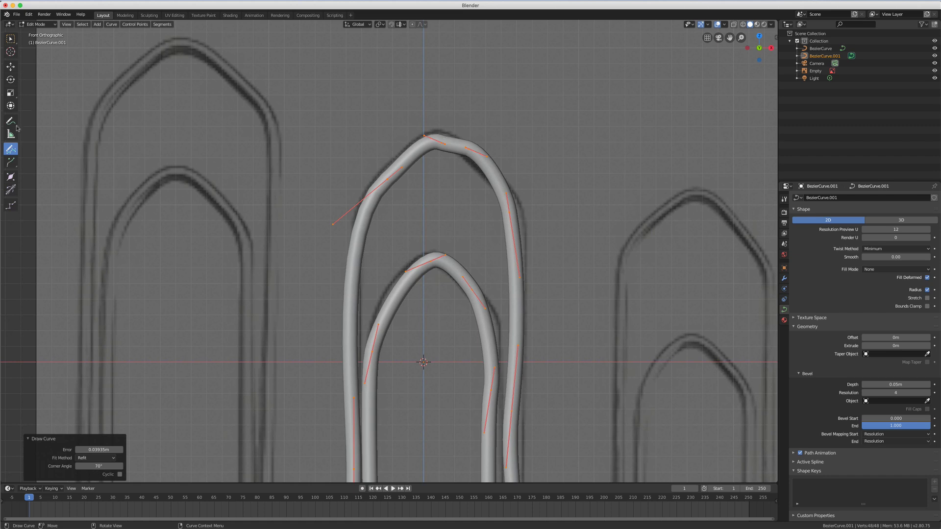
pyautogui.click(14, 42)
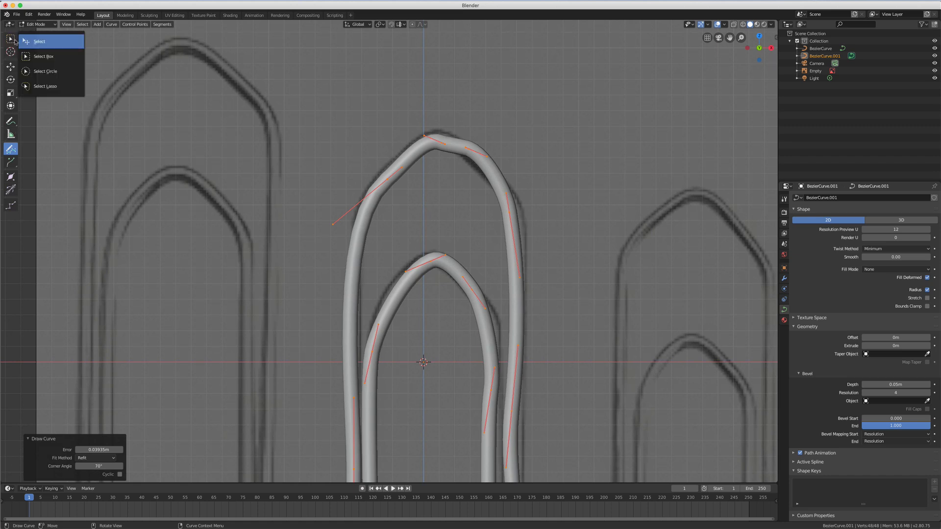
pyautogui.click(28, 44)
pyautogui.click(442, 141)
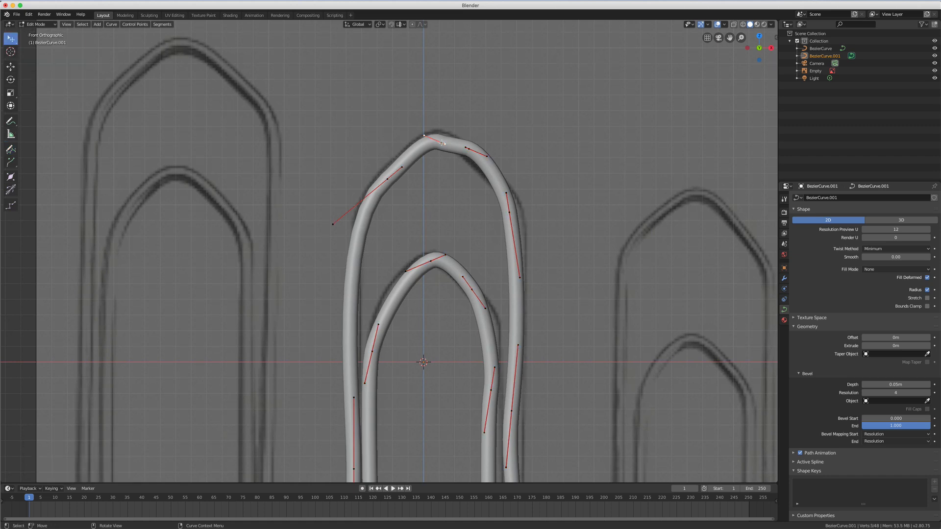
pyautogui.press('v')
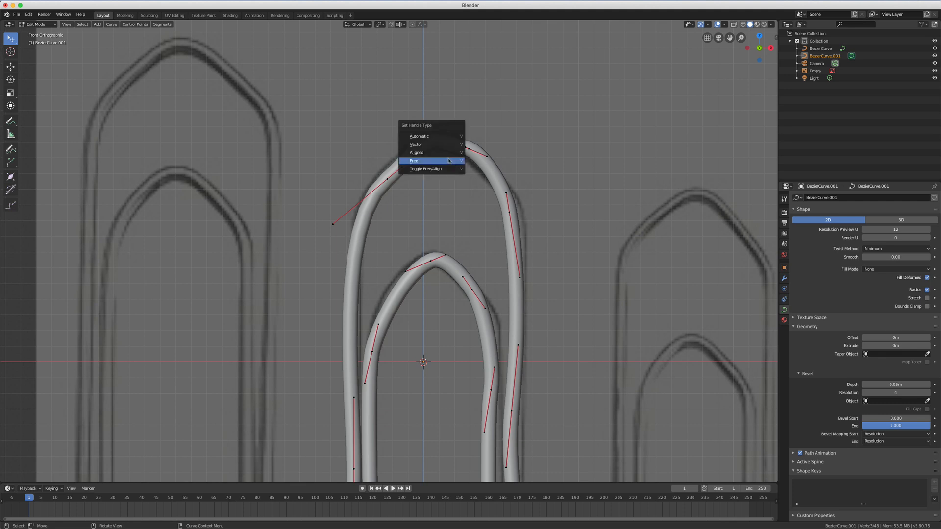
pyautogui.click(443, 151)
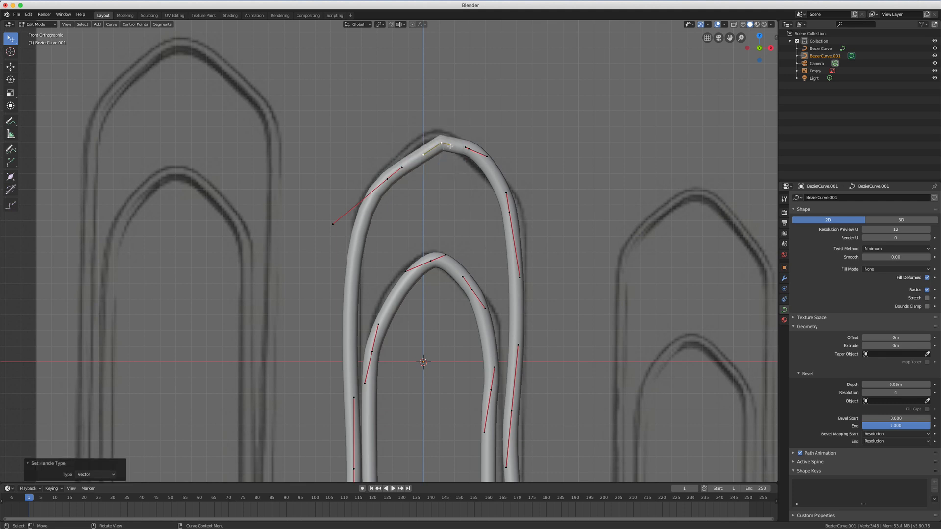
# Nudge the outer tip's right handle down about 0.014 m and delete the neighbouring control point to its right
pyautogui.click(450, 144)
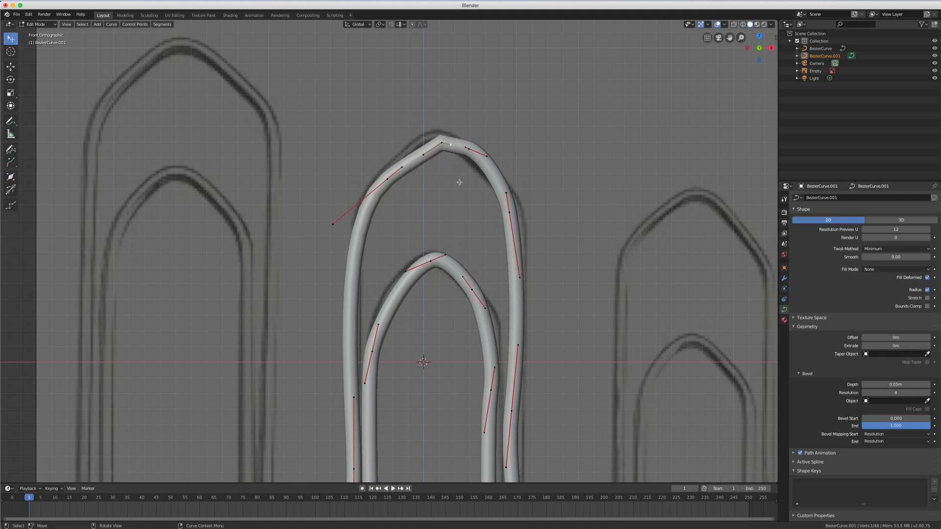
pyautogui.press('g')
pyautogui.click(461, 184)
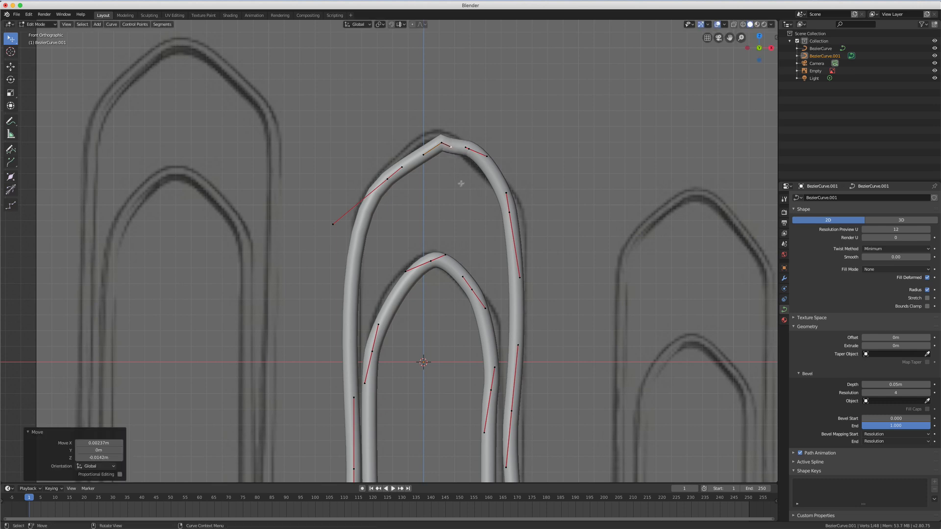
pyautogui.click(468, 148)
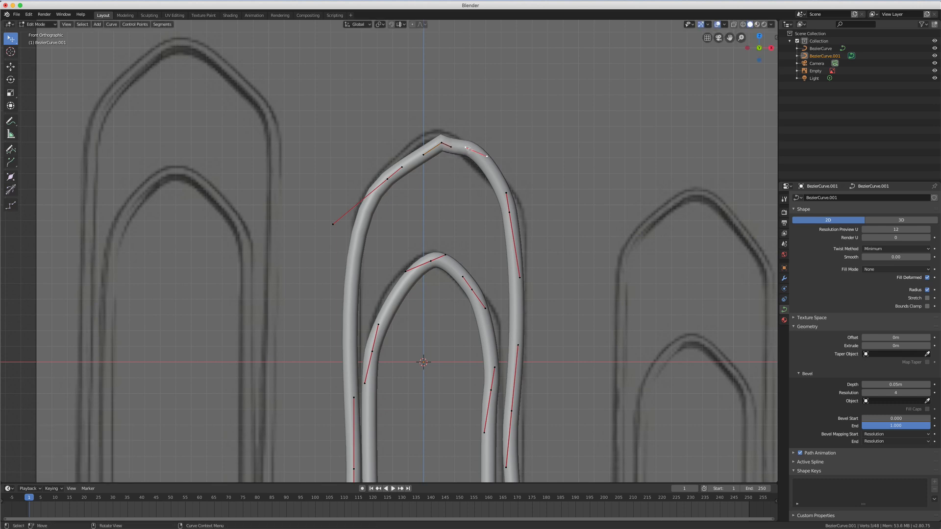
pyautogui.press('x')
pyautogui.click(542, 133)
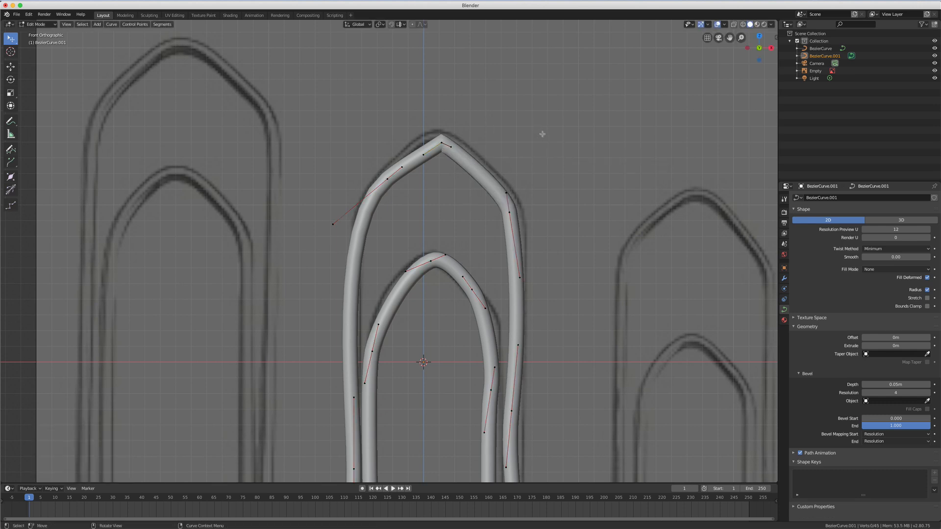
# Move the outer loop's tip control point up about 0.033 m to match the reference tip
pyautogui.click(440, 142)
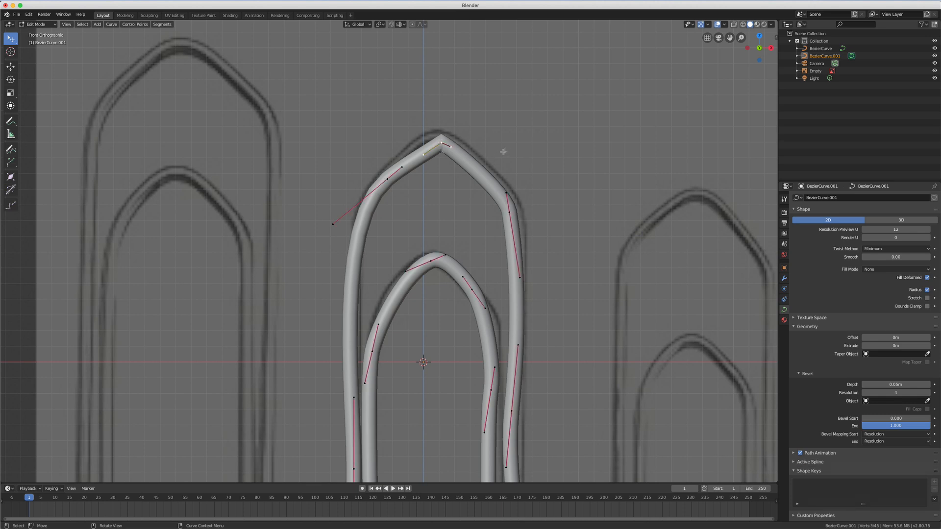
pyautogui.press('g')
pyautogui.click(534, 155)
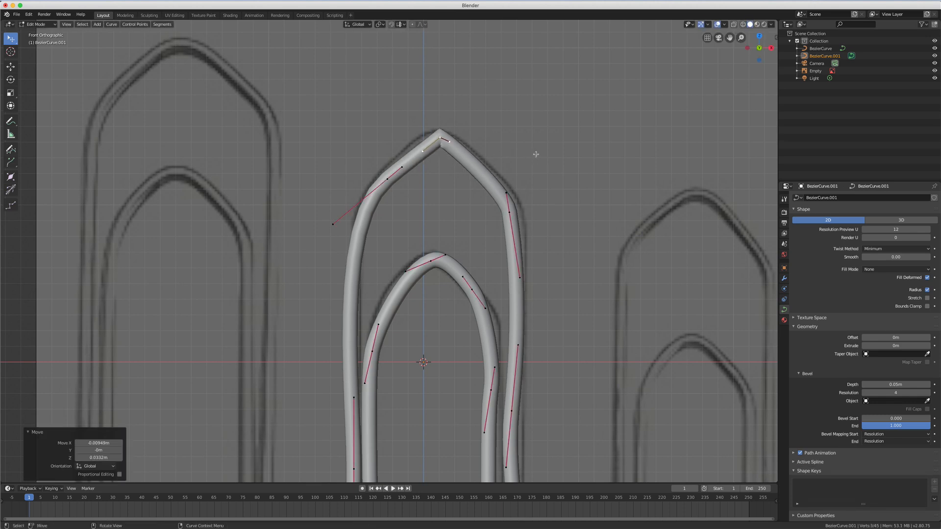
# Straighten the outer wire's free right leg by scaling its two lowest control points to 0 along X
pyautogui.scroll(-5, 529, 169)
pyautogui.scroll(4, 539, 282)
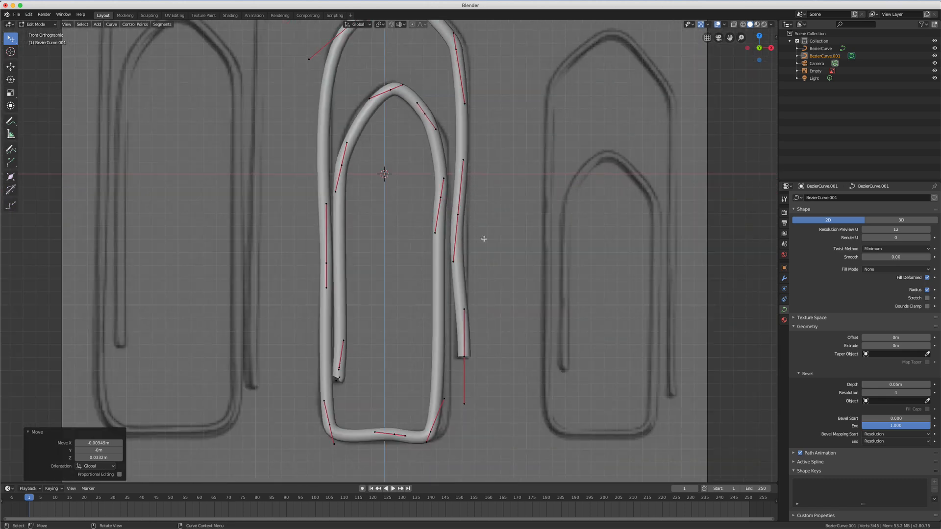
pyautogui.click(458, 214)
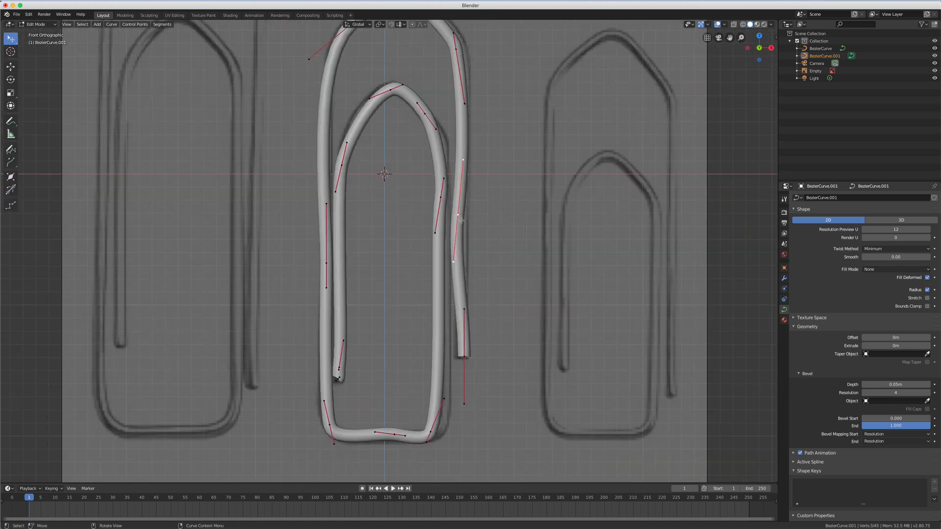
pyautogui.keyDown('shift'); pyautogui.click(464, 357); pyautogui.keyUp('shift')
pyautogui.scroll(1, 496, 268)
pyautogui.scroll(-2, 493, 269)
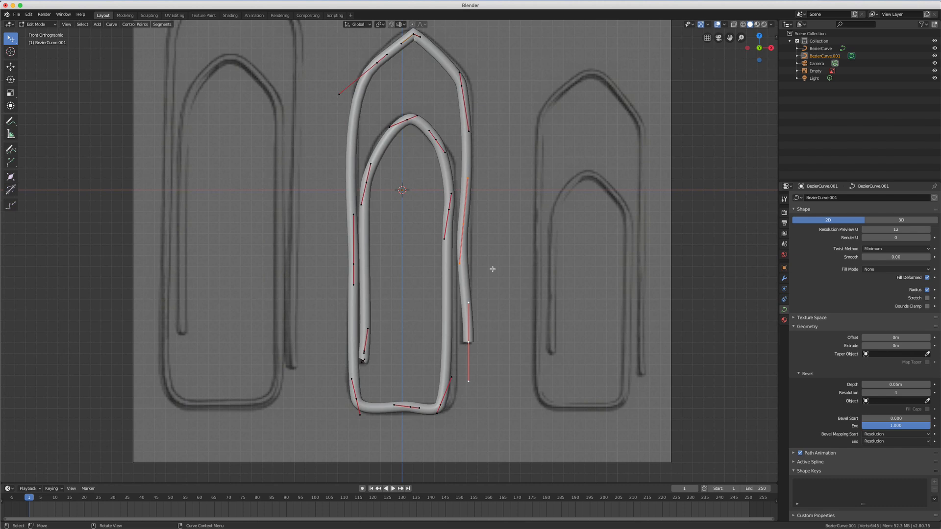
pyautogui.scroll(1, 492, 269)
pyautogui.write('s')
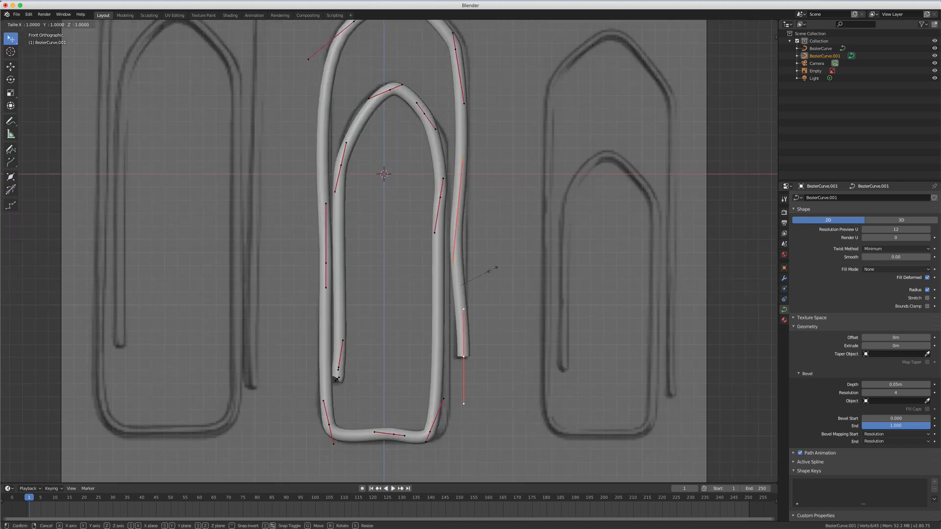
pyautogui.write('x')
pyautogui.write('0')
pyautogui.press('Return')
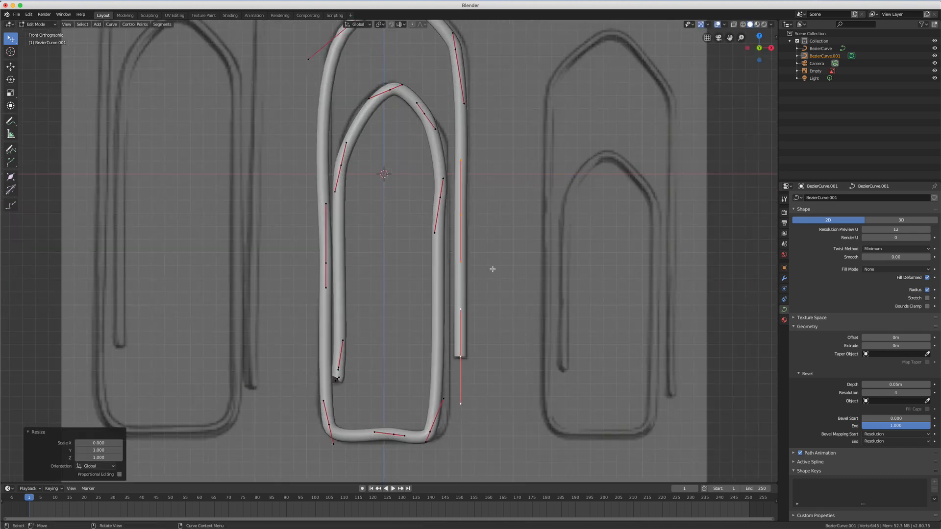
# Straighten the inner wire's left leg by scaling its upper and lower control points to 0 along X
pyautogui.click(341, 165)
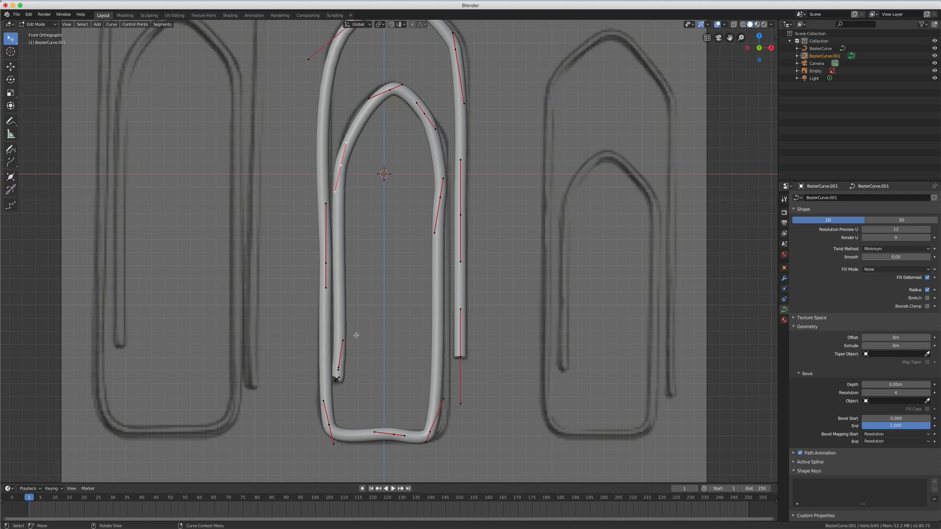
pyautogui.keyDown('shift'); pyautogui.click(338, 368); pyautogui.keyUp('shift')
pyautogui.write('sx')
pyautogui.write('0')
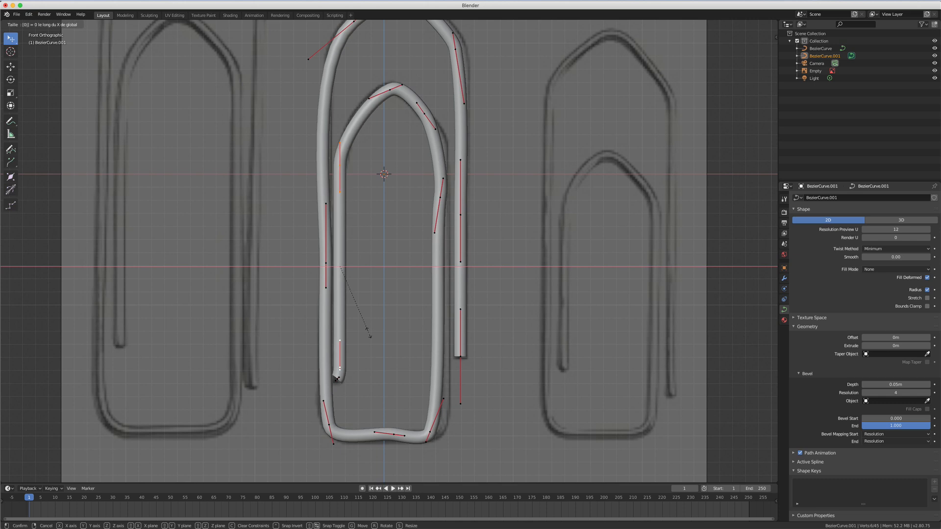
pyautogui.press('Return')
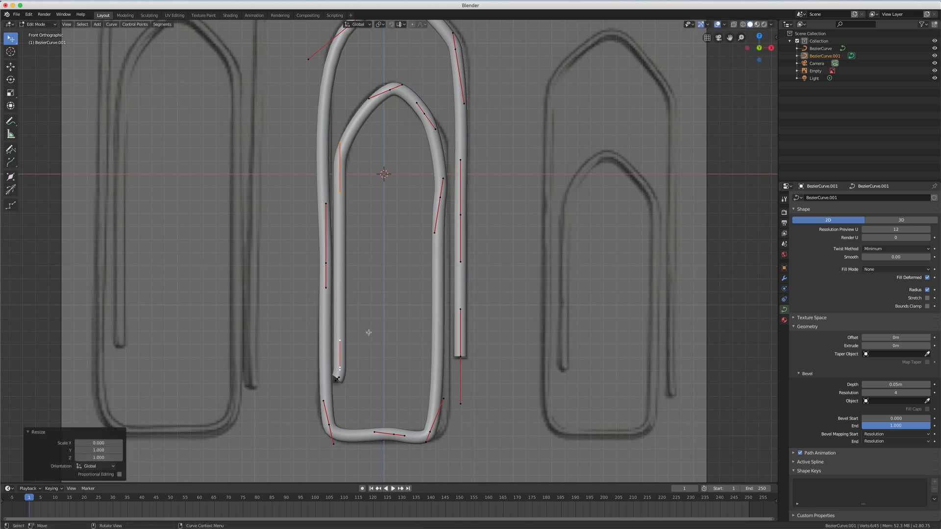
# Delete the extra end control point at the lower tip of the inner wire's left leg
pyautogui.click(338, 378)
pyautogui.press('x')
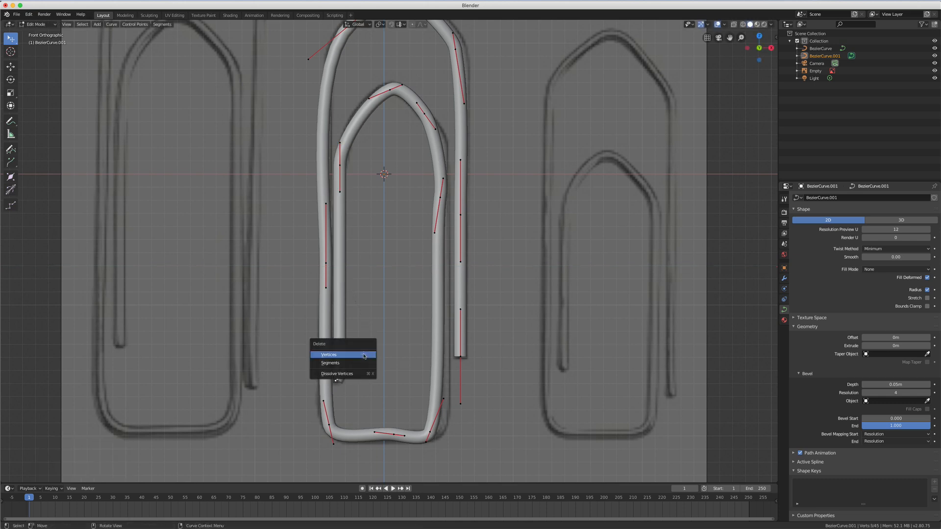
pyautogui.click(364, 355)
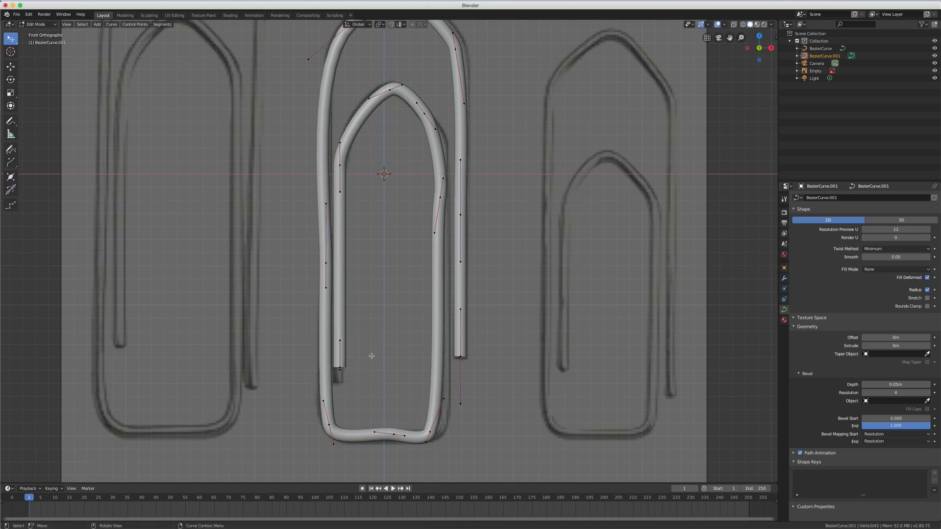
# Rotate the bottom edge's middle control point about 4.6° toward horizontal and move it about 0.086 m left and 0.018 m down
pyautogui.click(393, 434)
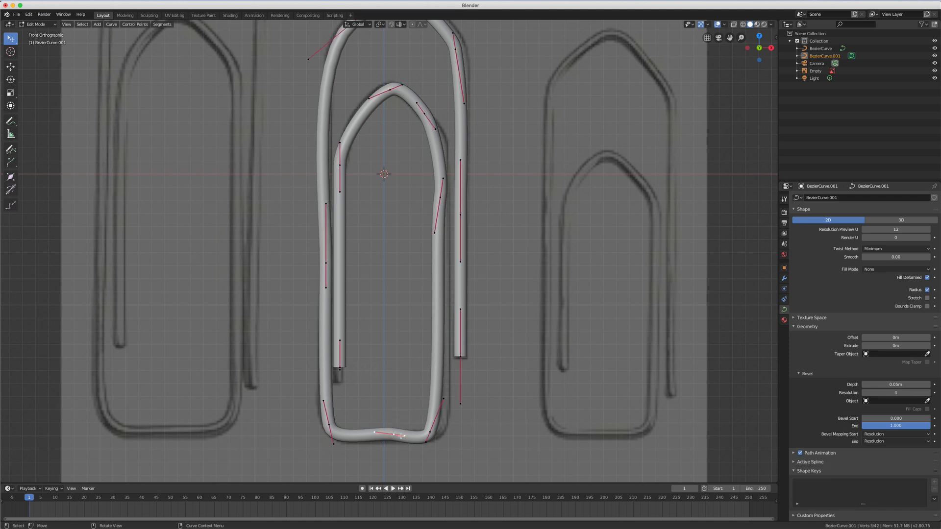
pyautogui.scroll(3, 399, 427)
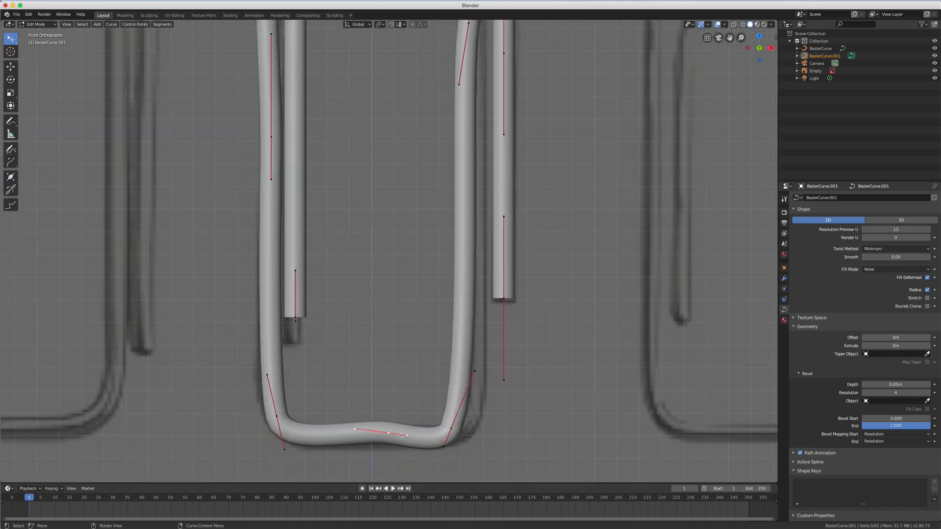
pyautogui.press('r')
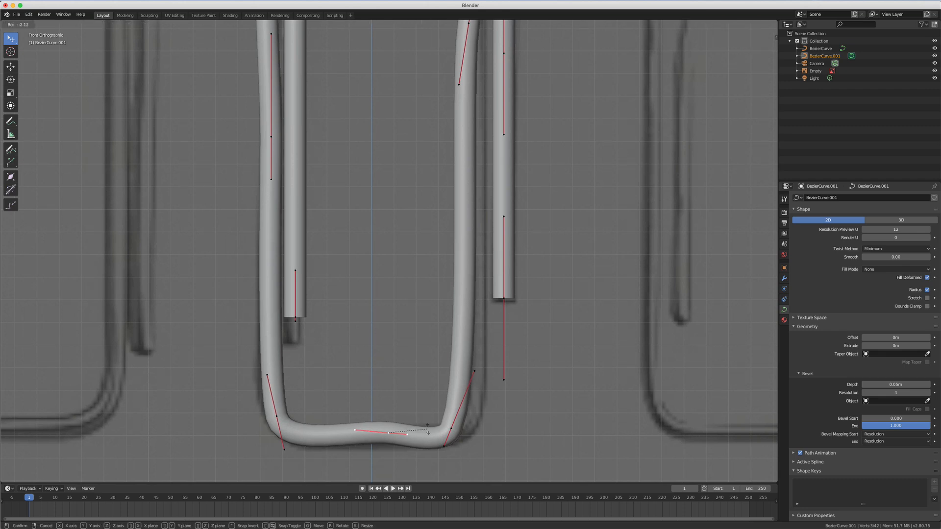
pyautogui.click(396, 434)
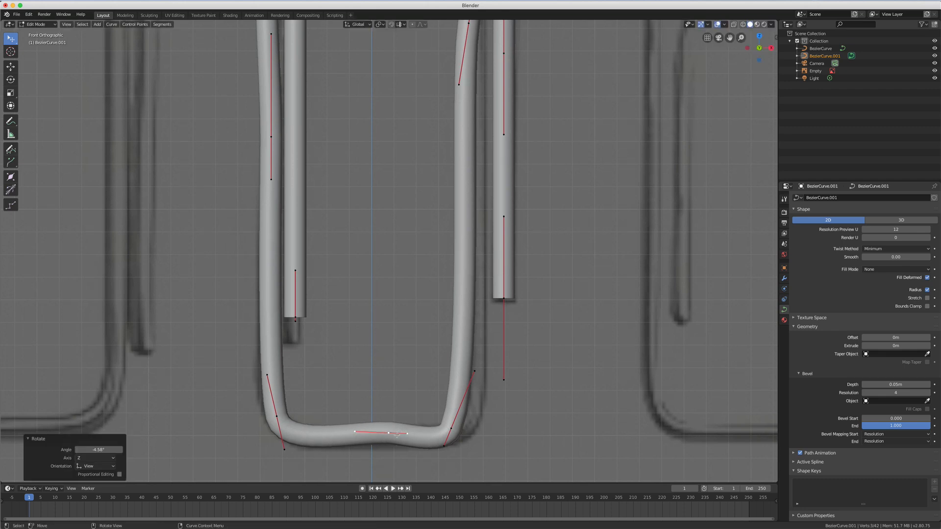
pyautogui.press('g')
pyautogui.click(378, 437)
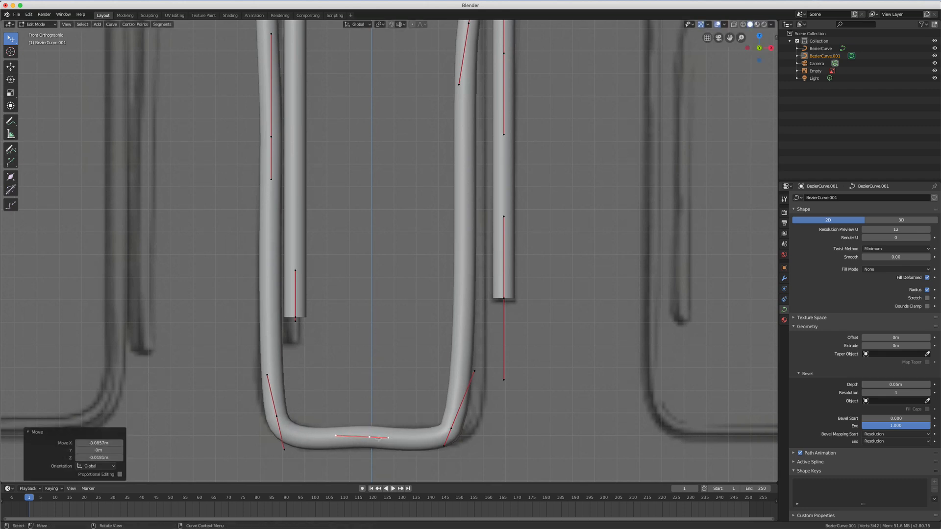
pyautogui.press('s')
pyautogui.press('x')
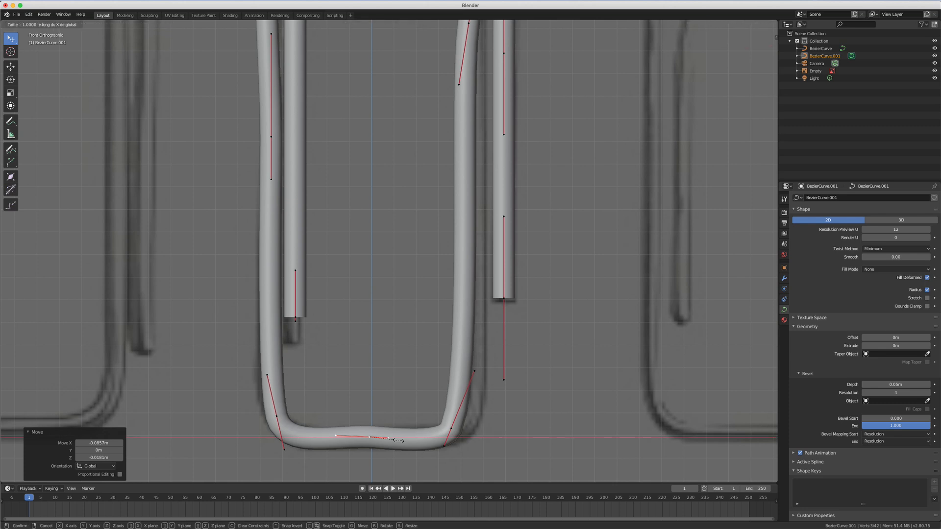
pyautogui.press('0')
pyautogui.press('Return')
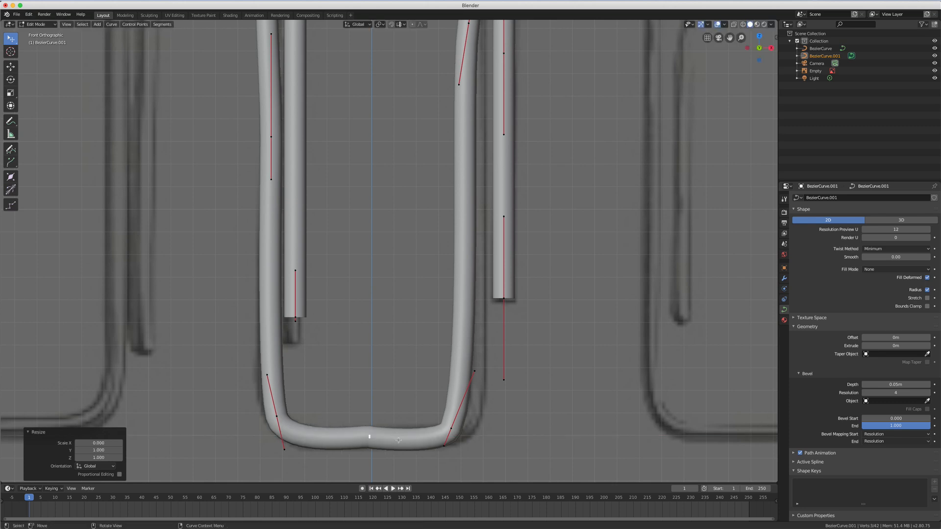
pyautogui.hotkey('ctrl', 'z')
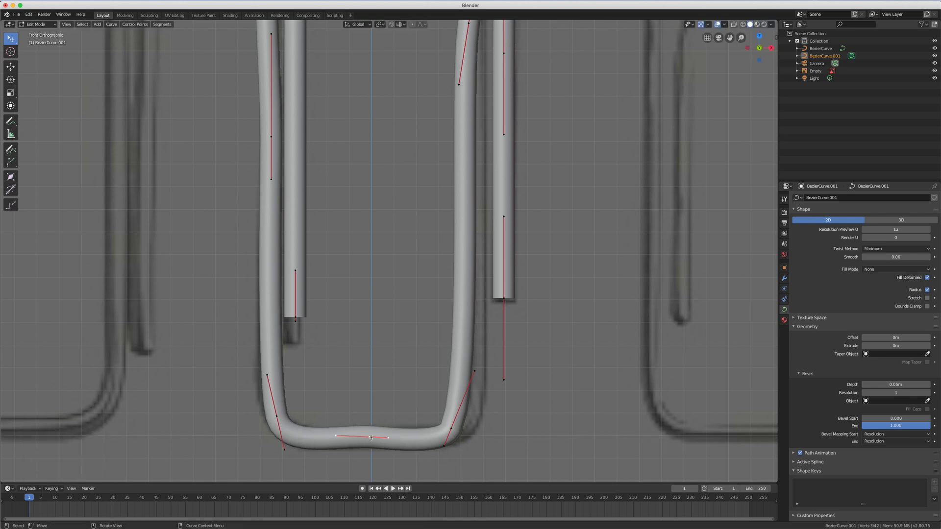
# Rotate the control point on the upper part of the inner loop's right leg until its handles are vertical
pyautogui.scroll(-5, 333, 389)
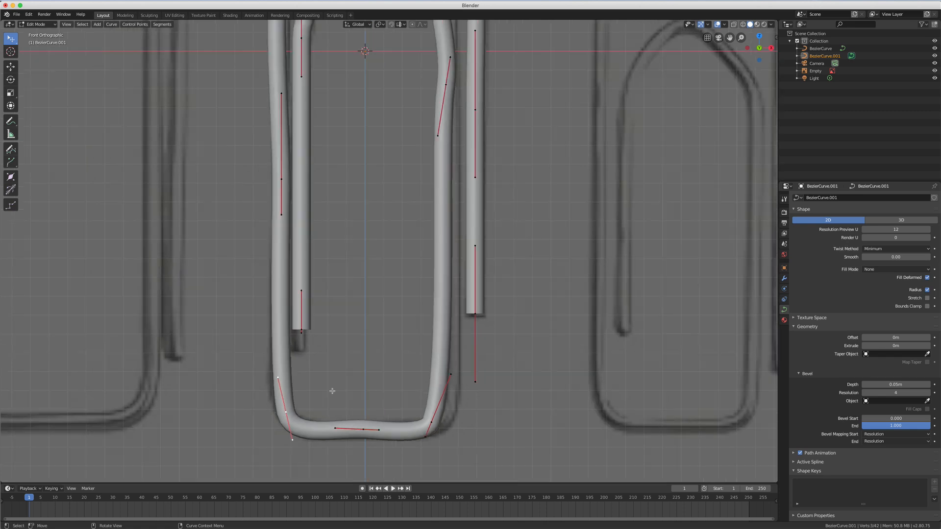
pyautogui.scroll(4, 370, 206)
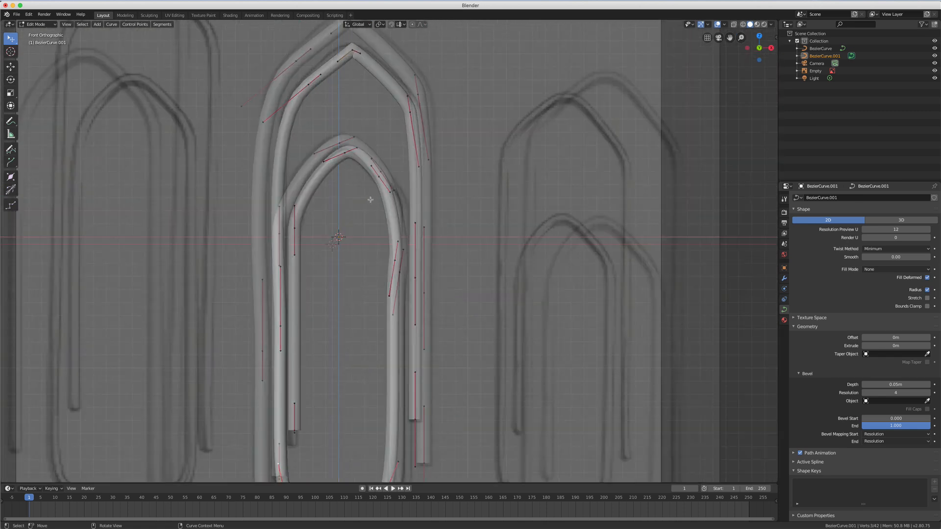
pyautogui.click(393, 246)
pyautogui.press('r')
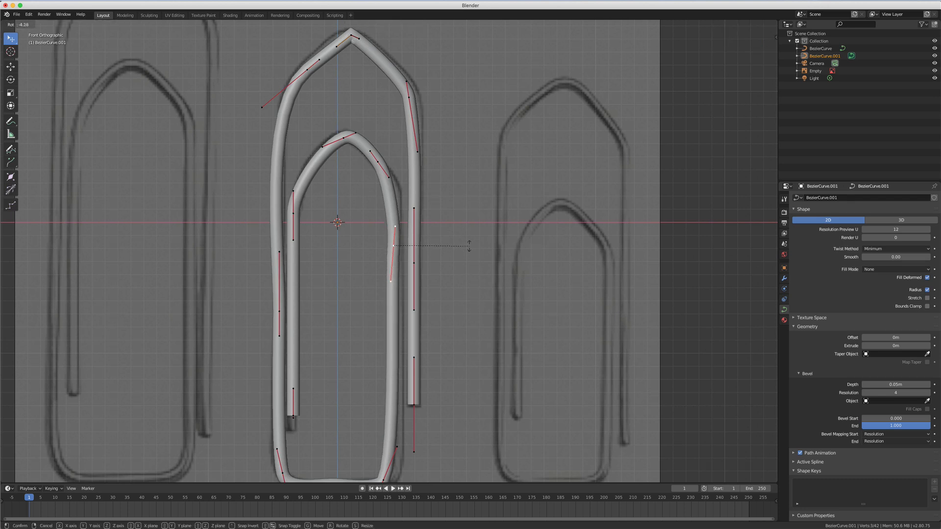
pyautogui.click(467, 243)
pyautogui.scroll(-1, 462, 257)
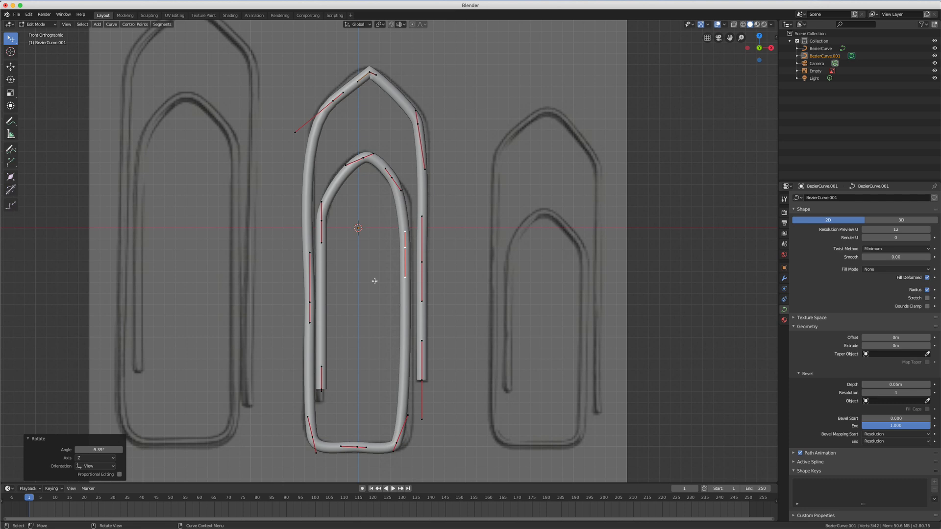
# Check the paper clip's shape against the reference in Object Mode and return to Edit Mode
pyautogui.press('Tab')
pyautogui.scroll(-3, 387, 235)
pyautogui.scroll(3, 388, 238)
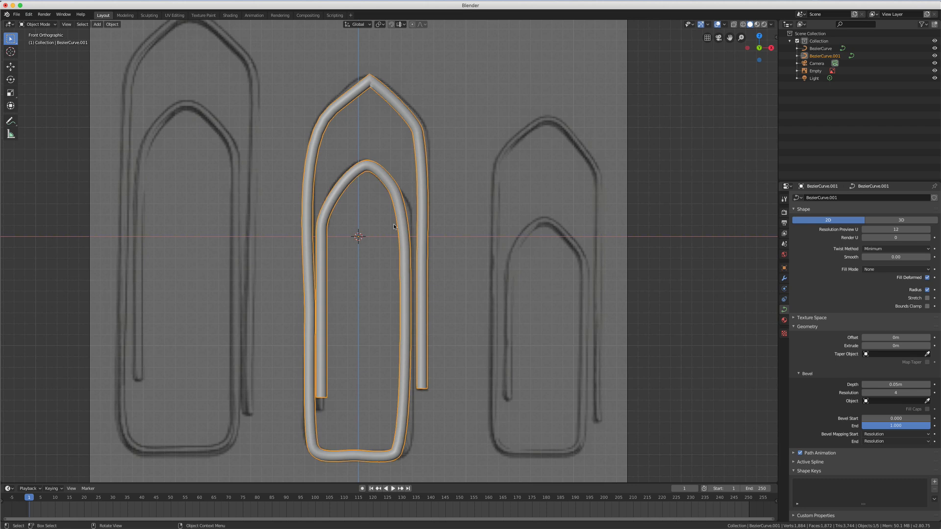
pyautogui.press('Tab')
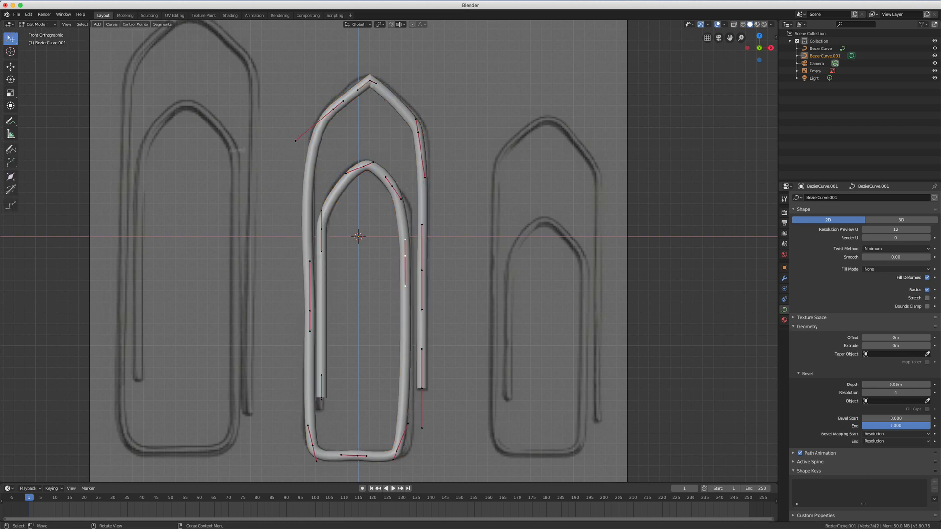